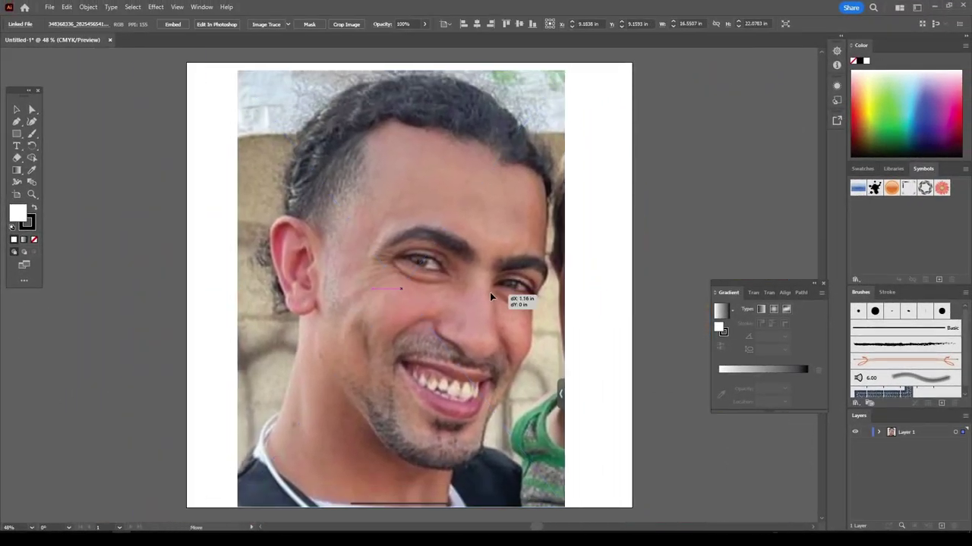
- Nudge the reference photo into place and create a new calligraphic brush with Pressure size variation
{"action": "left_click_drag", "start_coordinate": [489, 297], "coordinate": [497, 297]}
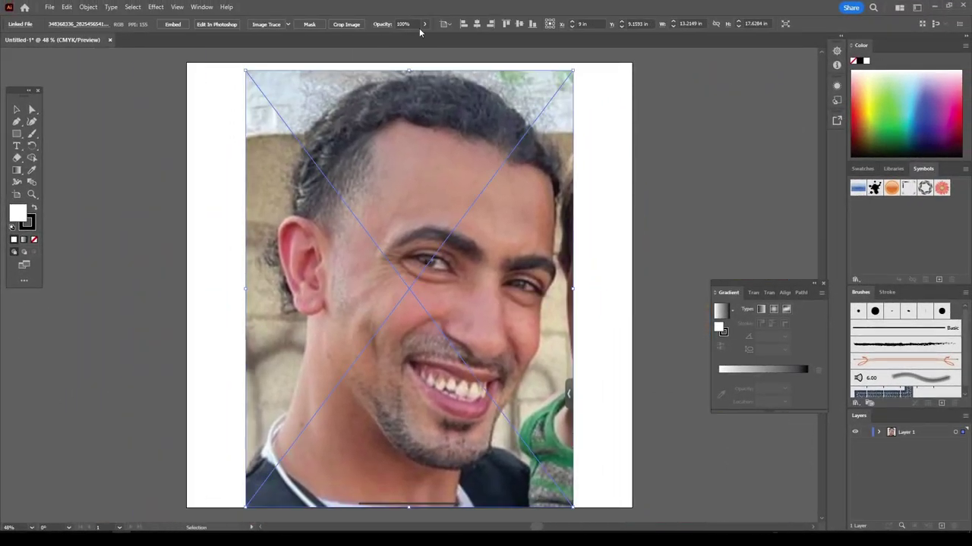
{"action": "left_click", "coordinate": [209, 24]}
{"action": "left_click", "coordinate": [243, 106]}
{"action": "key", "text": "Return"}
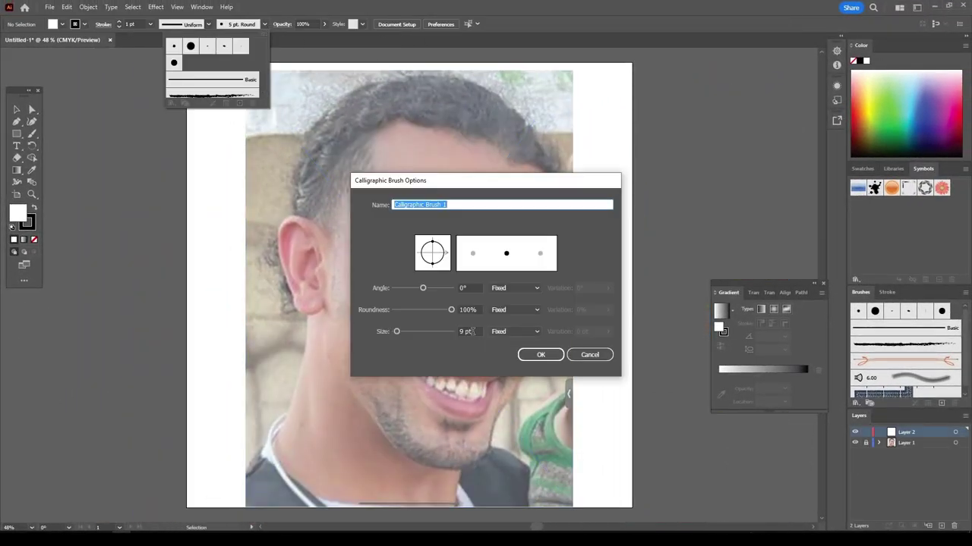
{"action": "left_click", "coordinate": [515, 332]}
{"action": "left_click", "coordinate": [505, 354]}
{"action": "left_click", "coordinate": [542, 356]}
- Switch to the Paintbrush with the fill set to None
{"action": "key", "text": "b"}
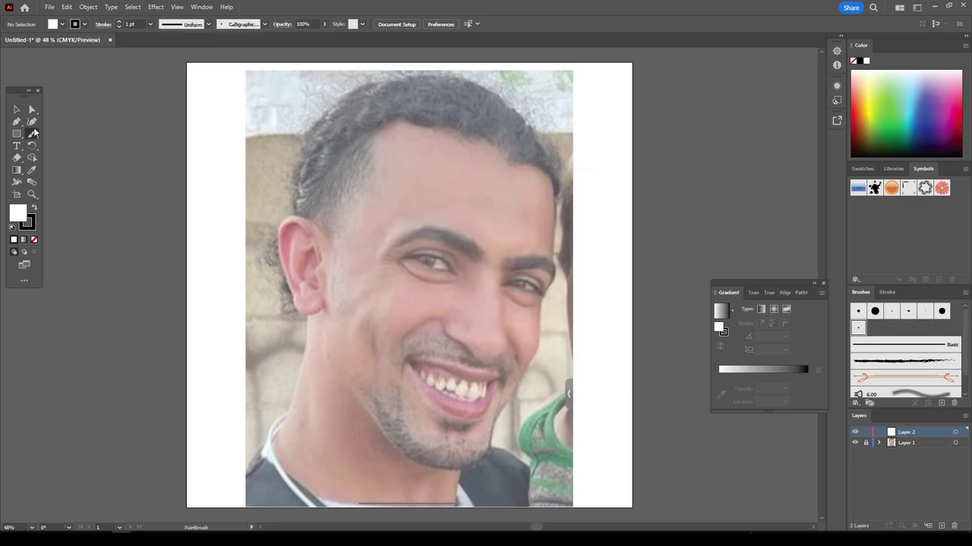
{"action": "left_click", "coordinate": [34, 239]}
{"action": "scroll", "coordinate": [402, 347], "scroll_direction": "up", "scroll_amount": 2}
- Trace the ear's outer rim, earlobe, tragus, inner folds and small inner details
{"action": "scroll", "coordinate": [402, 347], "scroll_direction": "up", "scroll_amount": 2}
{"action": "mouse_move", "coordinate": [428, 146]}
{"action": "left_mouse_down"}
{"action": "mouse_move", "coordinate": [237, 151]}
{"action": "mouse_move", "coordinate": [300, 390]}
{"action": "mouse_move", "coordinate": [427, 410]}
{"action": "left_mouse_up"}
{"action": "mouse_move", "coordinate": [408, 370]}
{"action": "left_mouse_down"}
{"action": "mouse_move", "coordinate": [388, 303]}
{"action": "mouse_move", "coordinate": [416, 228]}
{"action": "left_mouse_up"}
{"action": "mouse_move", "coordinate": [334, 402]}
{"action": "left_mouse_down"}
{"action": "mouse_move", "coordinate": [345, 330]}
{"action": "mouse_move", "coordinate": [407, 357]}
{"action": "left_mouse_up"}
{"action": "mouse_move", "coordinate": [334, 378]}
{"action": "left_mouse_down"}
{"action": "mouse_move", "coordinate": [287, 258]}
{"action": "mouse_move", "coordinate": [319, 109]}
{"action": "left_mouse_up"}
{"action": "mouse_move", "coordinate": [293, 301]}
{"action": "left_mouse_down"}
{"action": "mouse_move", "coordinate": [262, 118]}
{"action": "mouse_move", "coordinate": [357, 114]}
{"action": "mouse_move", "coordinate": [411, 258]}
{"action": "left_mouse_up"}
{"action": "mouse_move", "coordinate": [336, 278]}
{"action": "left_mouse_down"}
{"action": "mouse_move", "coordinate": [361, 215]}
{"action": "mouse_move", "coordinate": [390, 228]}
{"action": "left_mouse_up"}
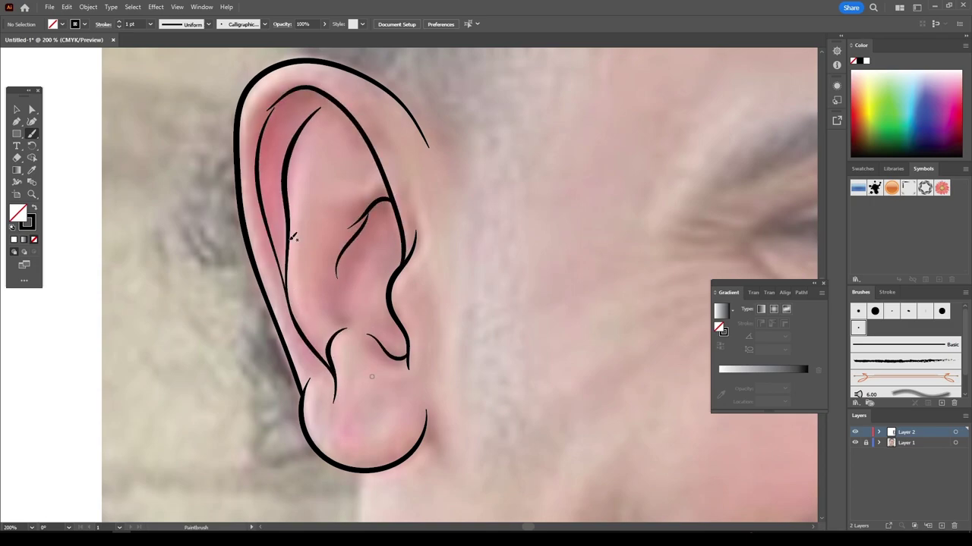
{"action": "left_click_drag", "start_coordinate": [332, 170], "coordinate": [356, 112]}
- Check the ear against the hidden photo, then trace the jawline around the chin and the left neck
{"action": "key", "text": "ctrl+0"}
{"action": "left_click", "coordinate": [856, 443]}
{"action": "left_click", "coordinate": [856, 443]}
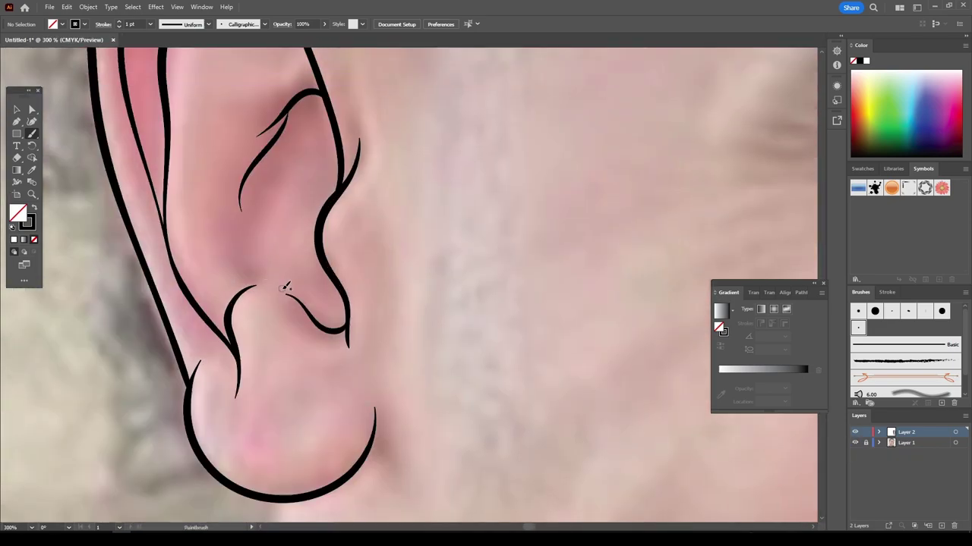
{"action": "scroll", "coordinate": [705, 500], "scroll_direction": "down", "scroll_amount": 2}
{"action": "mouse_move", "coordinate": [635, 442]}
{"action": "left_mouse_down"}
{"action": "mouse_move", "coordinate": [182, 165]}
{"action": "mouse_move", "coordinate": [224, 303]}
{"action": "left_mouse_up"}
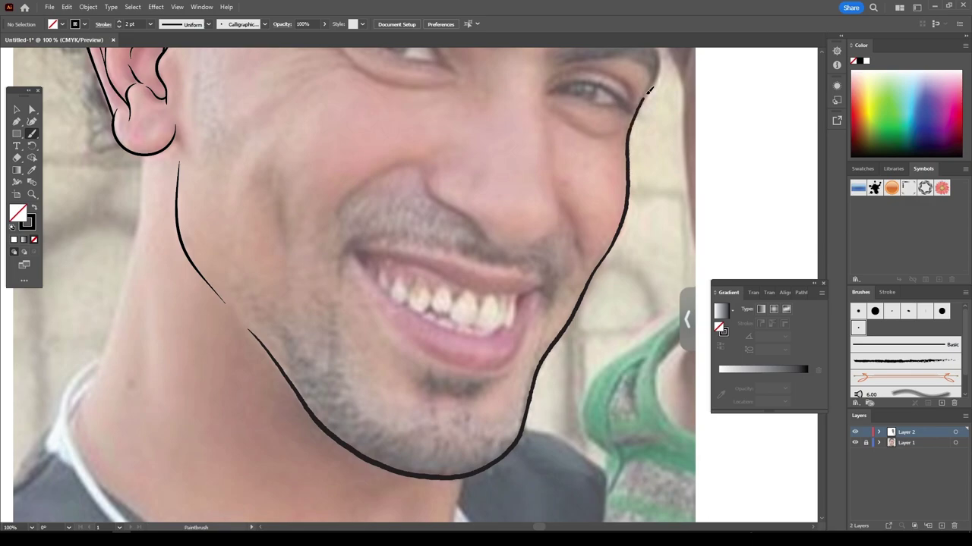
{"action": "left_click_drag", "start_coordinate": [266, 345], "coordinate": [675, 71]}
{"action": "key", "text": "ctrl+minus"}
{"action": "key", "text": "ctrl+plus"}
{"action": "key", "text": "ctrl+plus"}
{"action": "left_click_drag", "start_coordinate": [334, 448], "coordinate": [402, 117]}
- Draw a wavy dripping line across the lower neck, redoing its left part
{"action": "key", "text": "ctrl+minus"}
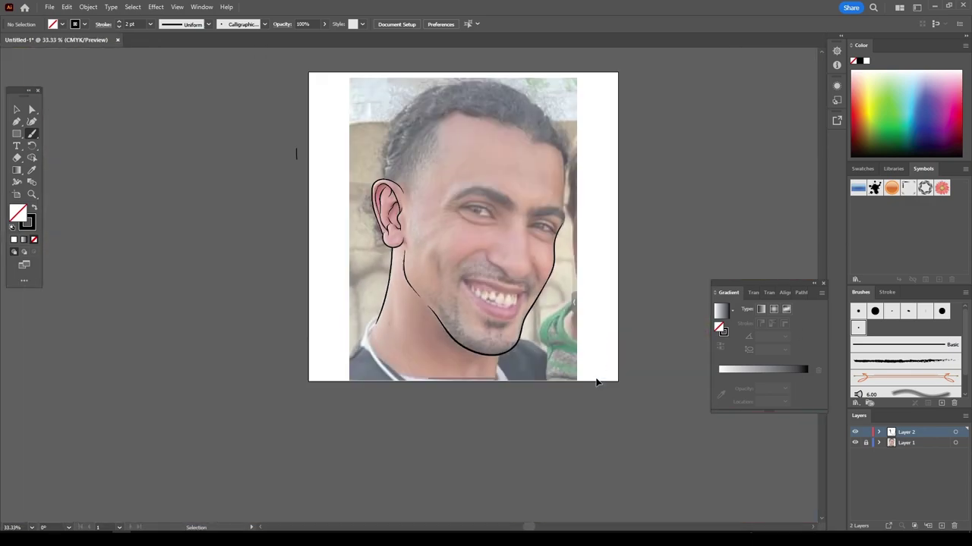
{"action": "key", "text": "ctrl+plus"}
{"action": "scroll", "coordinate": [599, 375], "scroll_direction": "up", "scroll_amount": 1}
{"action": "mouse_move", "coordinate": [606, 331]}
{"action": "left_mouse_down"}
{"action": "mouse_move", "coordinate": [596, 432]}
{"action": "mouse_move", "coordinate": [494, 397]}
{"action": "mouse_move", "coordinate": [373, 438]}
{"action": "mouse_move", "coordinate": [171, 353]}
{"action": "left_mouse_up"}
{"action": "key", "text": "ctrl+minus"}
{"action": "key", "text": "ctrl+plus"}
{"action": "key", "text": "ctrl+z"}
{"action": "scroll", "coordinate": [456, 303], "scroll_direction": "right", "scroll_amount": 1}
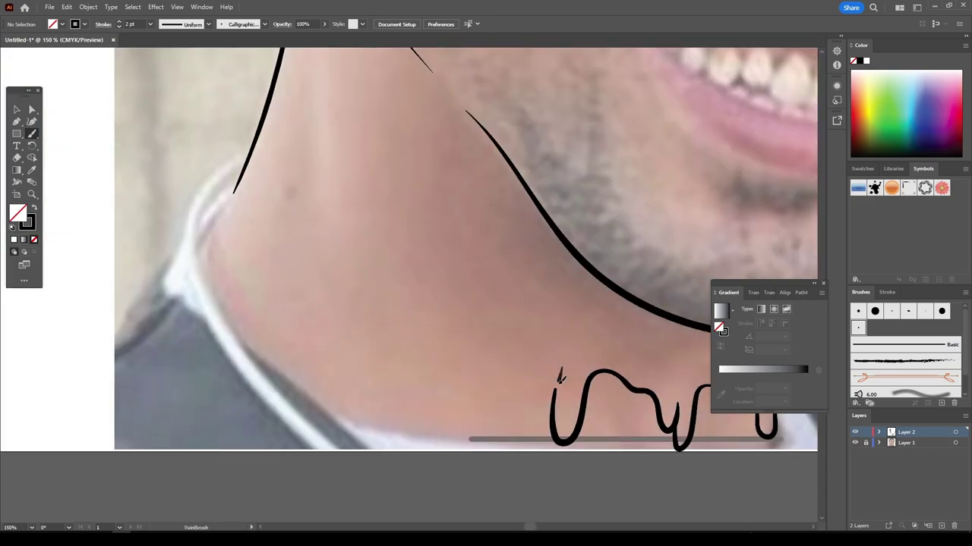
{"action": "mouse_move", "coordinate": [561, 368]}
{"action": "left_mouse_down"}
{"action": "mouse_move", "coordinate": [429, 339]}
{"action": "mouse_move", "coordinate": [251, 241]}
{"action": "mouse_move", "coordinate": [216, 199]}
{"action": "left_mouse_up"}
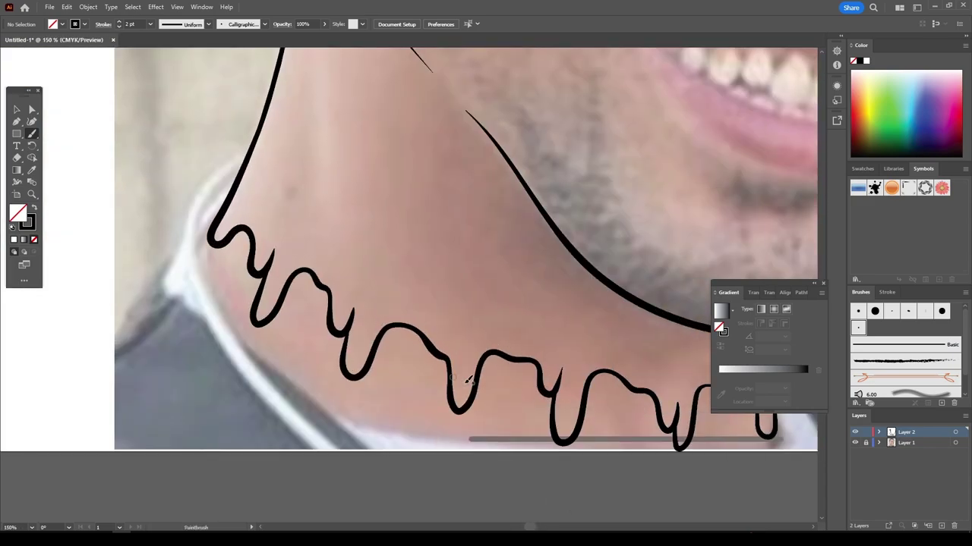
- Outline both eyes with upper eyelid, crease and lower lid lines
{"action": "key", "text": "ctrl+minus"}
{"action": "key", "text": "ctrl+minus"}
{"action": "key", "text": "ctrl+minus"}
{"action": "key", "text": "ctrl+plus"}
{"action": "key", "text": "ctrl+plus"}
{"action": "key", "text": "ctrl+plus"}
{"action": "key", "text": "ctrl+plus"}
{"action": "key", "text": "ctrl+plus"}
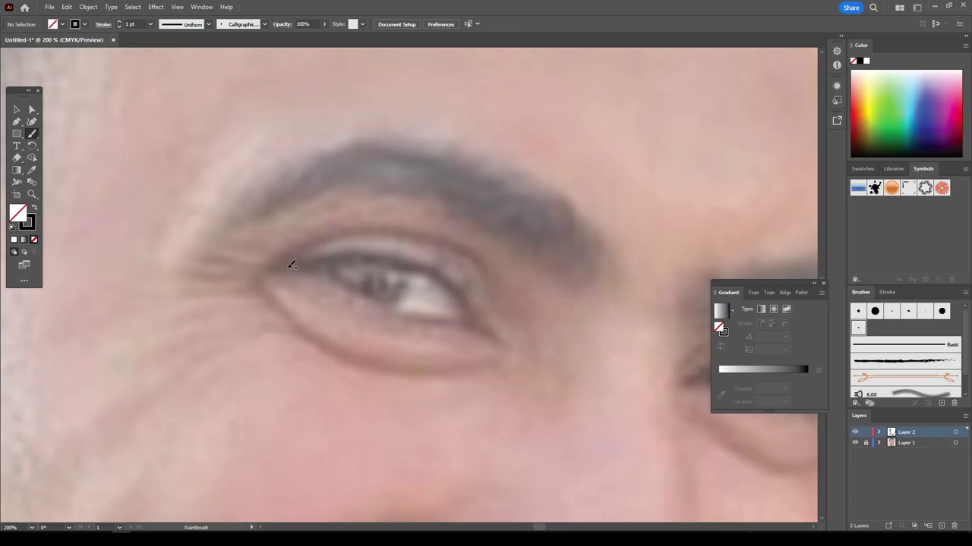
{"action": "mouse_move", "coordinate": [264, 267]}
{"action": "left_mouse_down"}
{"action": "mouse_move", "coordinate": [402, 259]}
{"action": "mouse_move", "coordinate": [462, 320]}
{"action": "left_mouse_up"}
{"action": "key", "text": "ctrl+z"}
{"action": "key", "text": "ctrl+plus"}
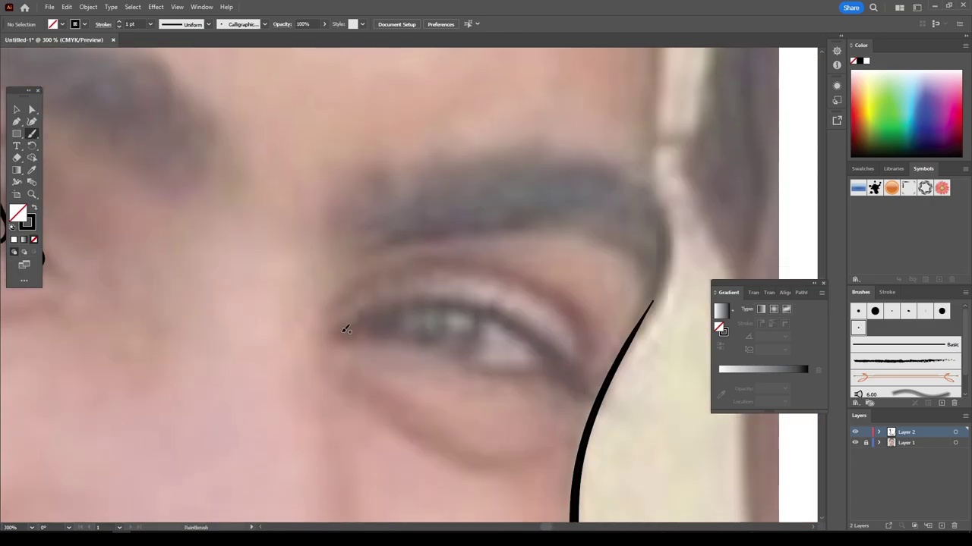
{"action": "mouse_move", "coordinate": [338, 330]}
{"action": "left_mouse_down"}
{"action": "mouse_move", "coordinate": [599, 391]}
{"action": "mouse_move", "coordinate": [356, 285]}
{"action": "mouse_move", "coordinate": [391, 261]}
{"action": "left_mouse_up"}
{"action": "left_click_drag", "start_coordinate": [369, 275], "coordinate": [554, 300]}
{"action": "left_click_drag", "start_coordinate": [353, 386], "coordinate": [412, 445]}
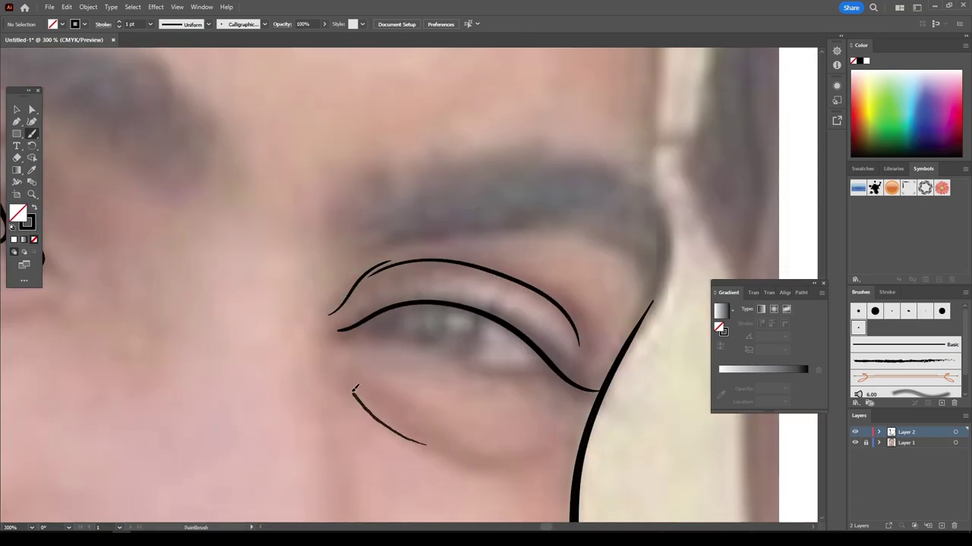
{"action": "key", "text": "ctrl+0"}
{"action": "key", "text": "ctrl+plus"}
{"action": "key", "text": "ctrl+plus"}
{"action": "mouse_move", "coordinate": [279, 228]}
{"action": "left_mouse_down"}
{"action": "mouse_move", "coordinate": [357, 201]}
{"action": "mouse_move", "coordinate": [500, 234]}
{"action": "left_mouse_up"}
{"action": "left_click_drag", "start_coordinate": [396, 334], "coordinate": [508, 342]}
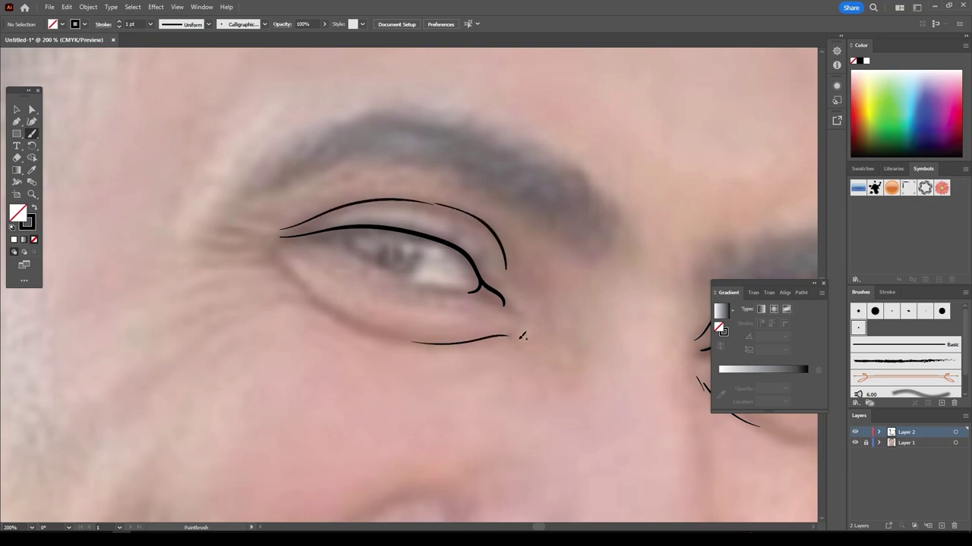
- Draw the side of the nose around the nostril and a cheek line beside it
{"action": "key", "text": "ctrl+0"}
{"action": "key", "text": "ctrl+plus"}
{"action": "key", "text": "ctrl+plus"}
{"action": "mouse_move", "coordinate": [384, 250]}
{"action": "left_mouse_down"}
{"action": "mouse_move", "coordinate": [414, 328]}
{"action": "mouse_move", "coordinate": [563, 351]}
{"action": "left_mouse_up"}
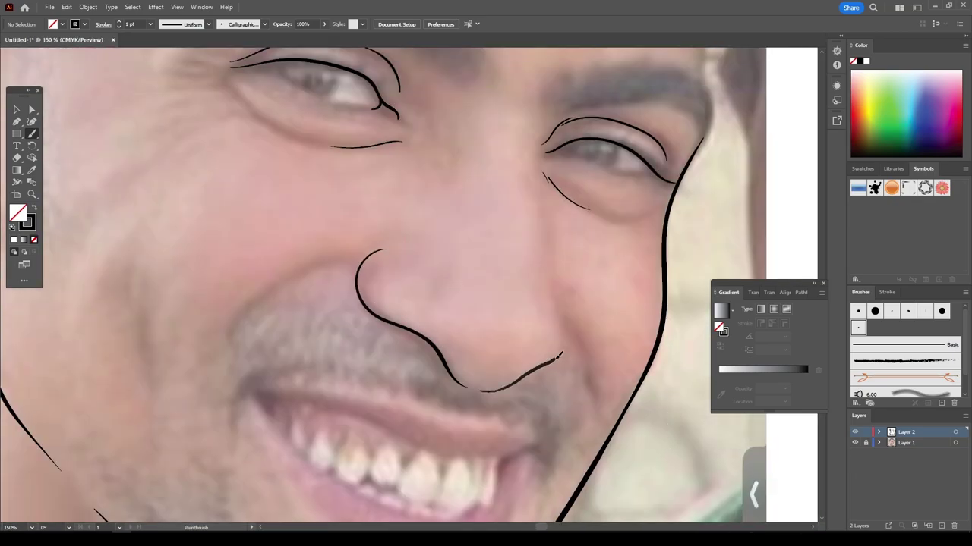
{"action": "left_click_drag", "start_coordinate": [554, 296], "coordinate": [537, 179]}
{"action": "left_click_drag", "start_coordinate": [540, 120], "coordinate": [535, 251]}
- Draw the upper lip line with its hooked corner
{"action": "key", "text": "ctrl+0"}
{"action": "key", "text": "ctrl+plus"}
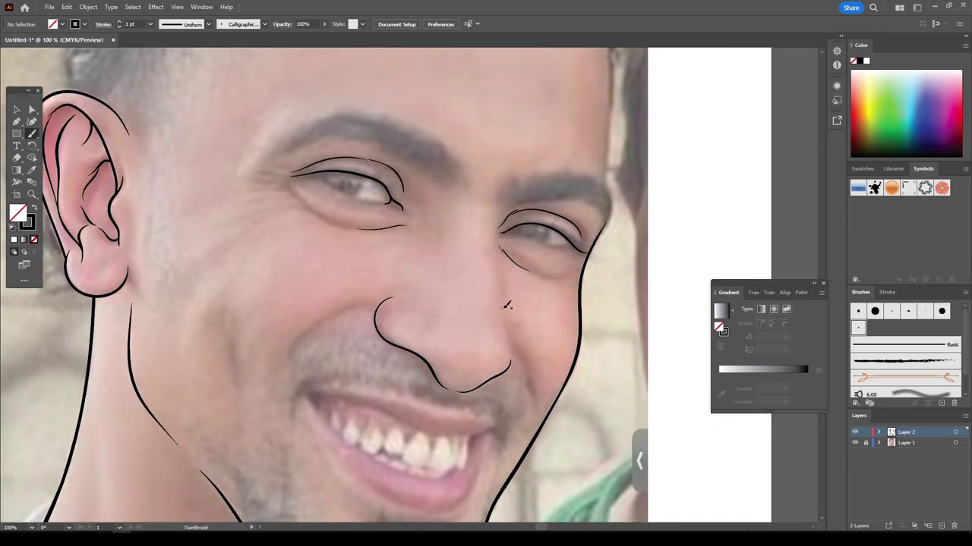
{"action": "key", "text": "ctrl+0"}
{"action": "key", "text": "ctrl+plus"}
{"action": "key", "text": "ctrl+plus"}
{"action": "key", "text": "ctrl+plus"}
{"action": "key", "text": "ctrl+plus"}
{"action": "mouse_move", "coordinate": [250, 247]}
{"action": "left_mouse_down"}
{"action": "mouse_move", "coordinate": [284, 211]}
{"action": "mouse_move", "coordinate": [660, 300]}
{"action": "left_mouse_up"}
{"action": "mouse_move", "coordinate": [261, 220]}
{"action": "left_mouse_down"}
{"action": "mouse_move", "coordinate": [353, 226]}
{"action": "mouse_move", "coordinate": [640, 282]}
{"action": "left_mouse_up"}
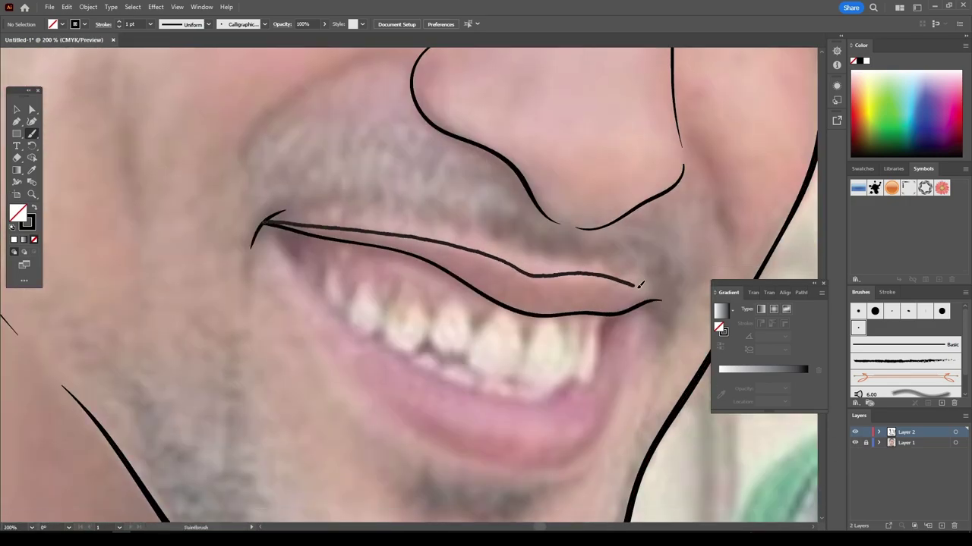
- Outline the lower lip contour from corner to corner
{"action": "key", "text": "ctrl+minus"}
{"action": "key", "text": "ctrl+minus"}
{"action": "key", "text": "ctrl+plus"}
{"action": "key", "text": "ctrl+plus"}
{"action": "mouse_move", "coordinate": [243, 173]}
{"action": "left_mouse_down"}
{"action": "mouse_move", "coordinate": [390, 319]}
{"action": "mouse_move", "coordinate": [529, 329]}
{"action": "mouse_move", "coordinate": [552, 288]}
{"action": "mouse_move", "coordinate": [584, 261]}
{"action": "left_mouse_up"}
{"action": "key", "text": "ctrl+minus"}
{"action": "key", "text": "ctrl+minus"}
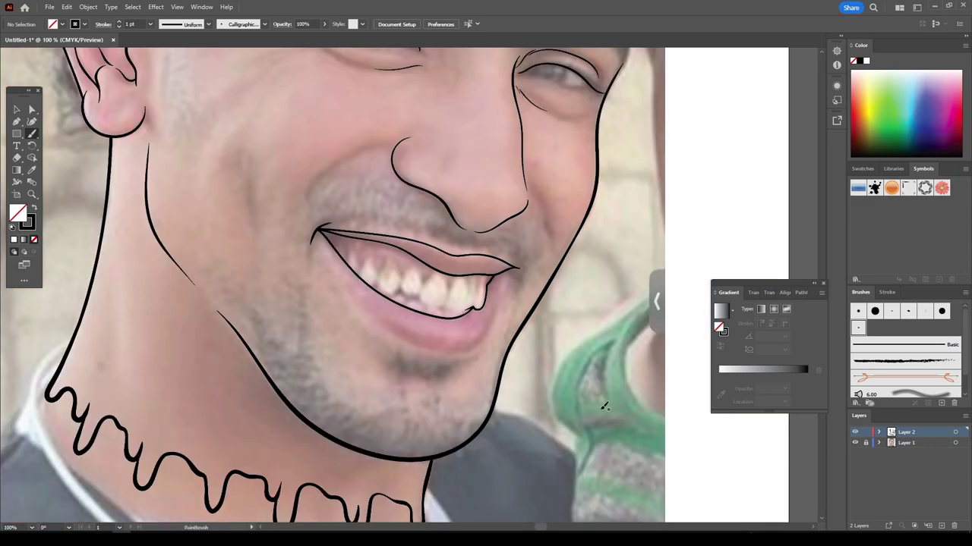
{"action": "key", "text": "ctrl+plus"}
{"action": "key", "text": "ctrl+plus"}
{"action": "mouse_move", "coordinate": [206, 179]}
{"action": "left_mouse_down"}
{"action": "mouse_move", "coordinate": [499, 417]}
{"action": "mouse_move", "coordinate": [600, 258]}
{"action": "left_mouse_up"}
- Thicken the right lower lip line and outline the scalloped upper teeth edge
{"action": "key", "text": "ctrl+minus"}
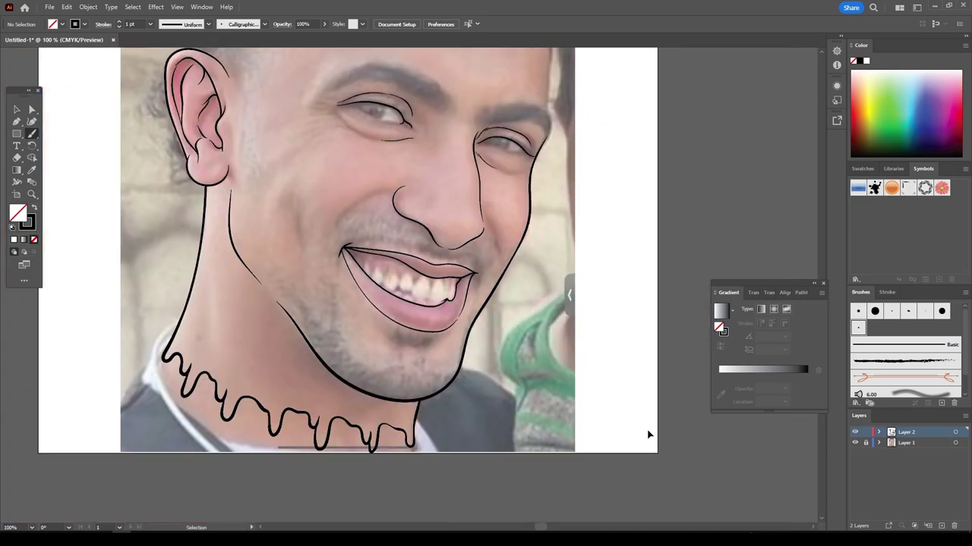
{"action": "key", "text": "ctrl+minus"}
{"action": "key", "text": "ctrl+plus"}
{"action": "key", "text": "ctrl+plus"}
{"action": "key", "text": "ctrl+plus"}
{"action": "left_click_drag", "start_coordinate": [600, 349], "coordinate": [663, 248]}
{"action": "key", "text": "ctrl+plus"}
{"action": "scroll", "coordinate": [664, 249], "scroll_direction": "up", "scroll_amount": 5}
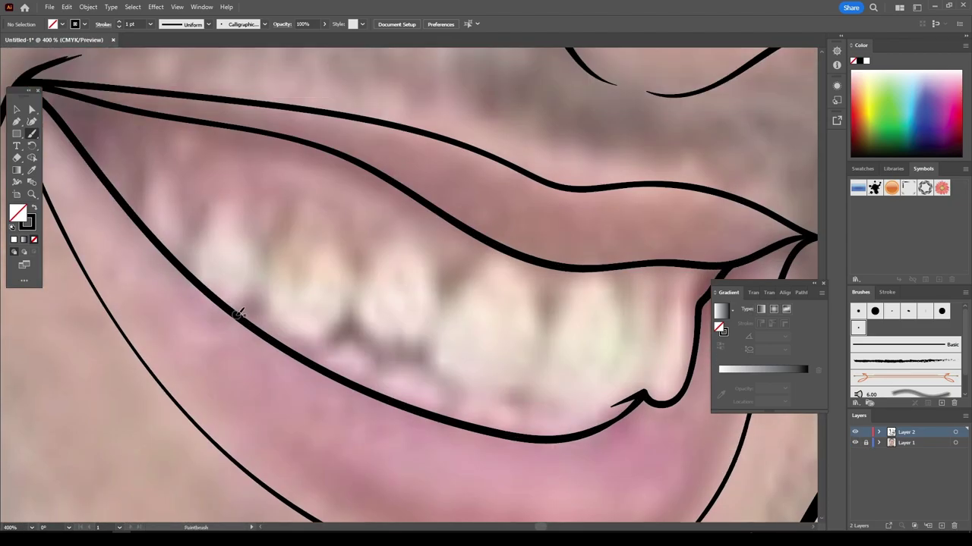
{"action": "mouse_move", "coordinate": [239, 312]}
{"action": "left_mouse_down"}
{"action": "mouse_move", "coordinate": [284, 338]}
{"action": "mouse_move", "coordinate": [474, 392]}
{"action": "left_mouse_up"}
{"action": "left_click_drag", "start_coordinate": [498, 395], "coordinate": [579, 406]}
- Refine the eyelid outline on one eye and add an inner eyelid line on the other
{"action": "key", "text": "ctrl+minus"}
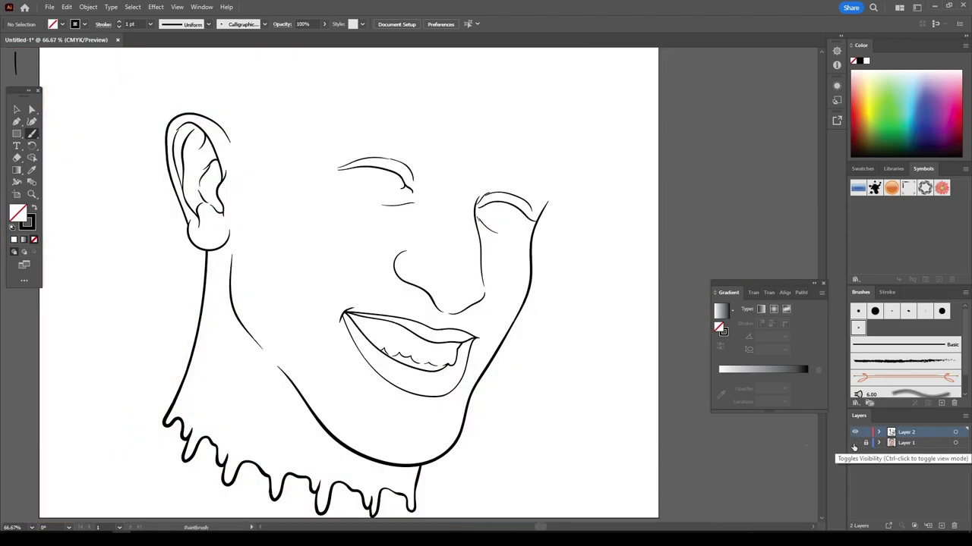
{"action": "key", "text": "ctrl+plus"}
{"action": "key", "text": "ctrl+plus"}
{"action": "left_click_drag", "start_coordinate": [334, 241], "coordinate": [548, 287]}
{"action": "key", "text": "ctrl+minus"}
{"action": "key", "text": "ctrl+plus"}
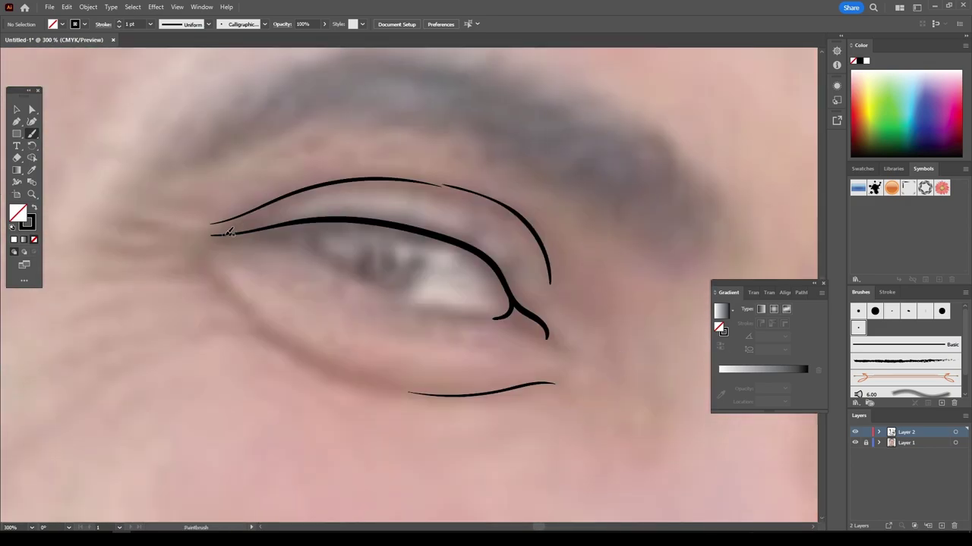
{"action": "left_click_drag", "start_coordinate": [238, 225], "coordinate": [509, 321]}
{"action": "key", "text": "ctrl+minus"}
{"action": "key", "text": "ctrl+0"}
- Check the line art without the photo, then draw smile lines beside the mouth
{"action": "left_click", "coordinate": [854, 443]}
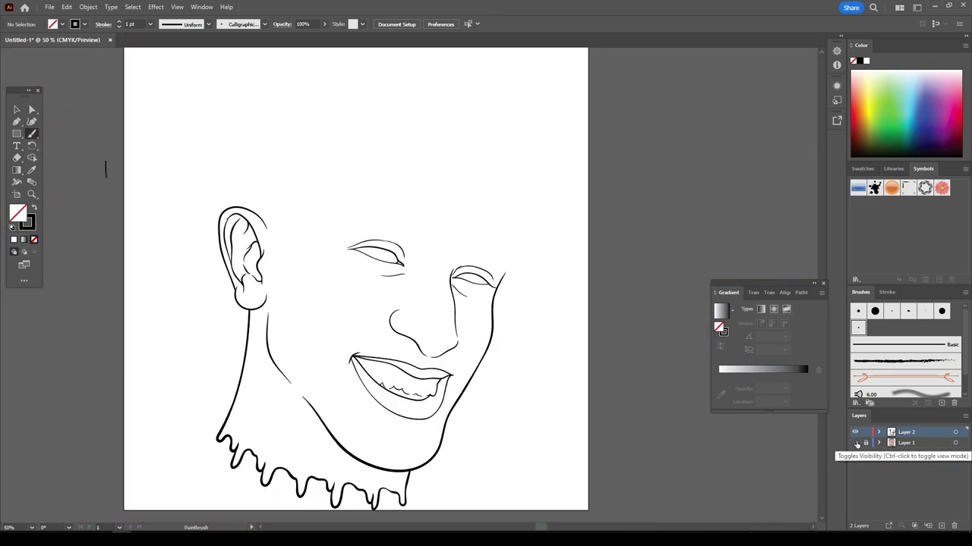
{"action": "left_click", "coordinate": [855, 442]}
{"action": "key", "text": "ctrl+plus"}
{"action": "key", "text": "ctrl+plus"}
{"action": "key", "text": "ctrl+plus"}
{"action": "mouse_move", "coordinate": [218, 318]}
{"action": "left_mouse_down"}
{"action": "mouse_move", "coordinate": [314, 223]}
{"action": "mouse_move", "coordinate": [343, 215]}
{"action": "left_mouse_up"}
{"action": "left_click_drag", "start_coordinate": [586, 374], "coordinate": [577, 305]}
- Add one more crease stroke and recheck the line art with the photo hidden
{"action": "scroll", "coordinate": [581, 334], "scroll_direction": "left", "scroll_amount": 5}
{"action": "scroll", "coordinate": [584, 365], "scroll_direction": "up", "scroll_amount": 1}
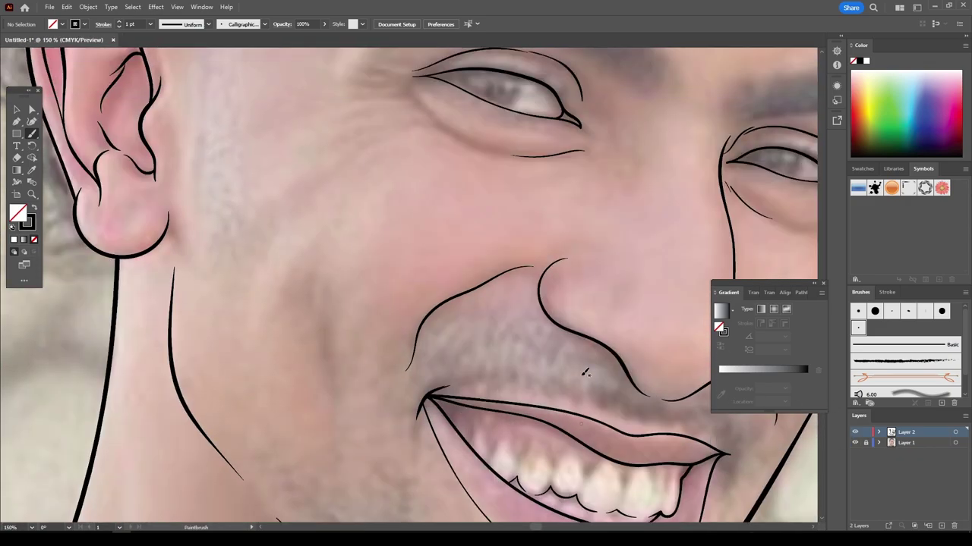
{"action": "left_click_drag", "start_coordinate": [329, 422], "coordinate": [308, 277]}
{"action": "scroll", "coordinate": [394, 217], "scroll_direction": "up", "scroll_amount": 3}
{"action": "key", "text": "ctrl+0"}
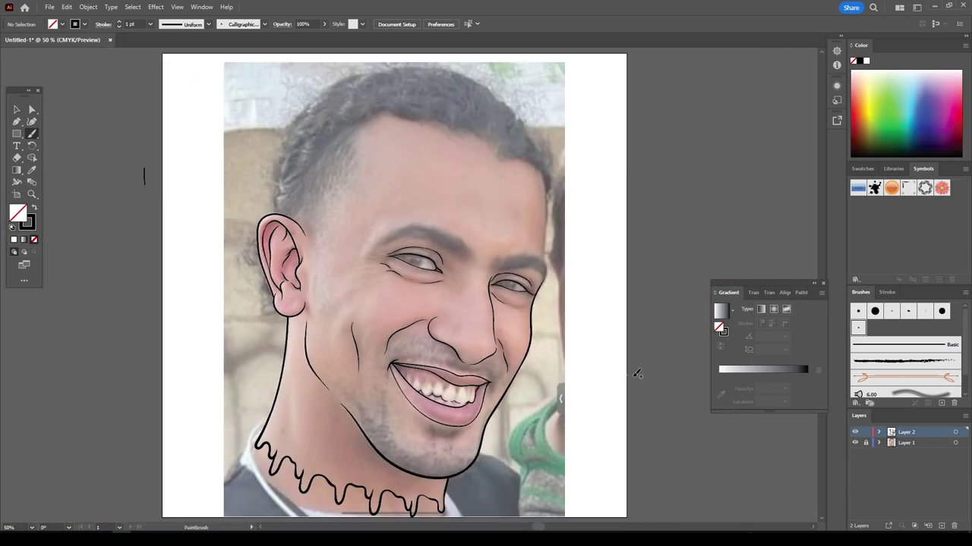
{"action": "left_click", "coordinate": [855, 443]}
{"action": "key", "text": "ctrl+plus"}
{"action": "key", "text": "ctrl+plus"}
{"action": "left_click", "coordinate": [855, 442]}
- With the Pencil and a black fill, draw solid black lid and iris shapes in both eyes
{"action": "key", "text": "n"}
{"action": "key", "text": "shift+x"}
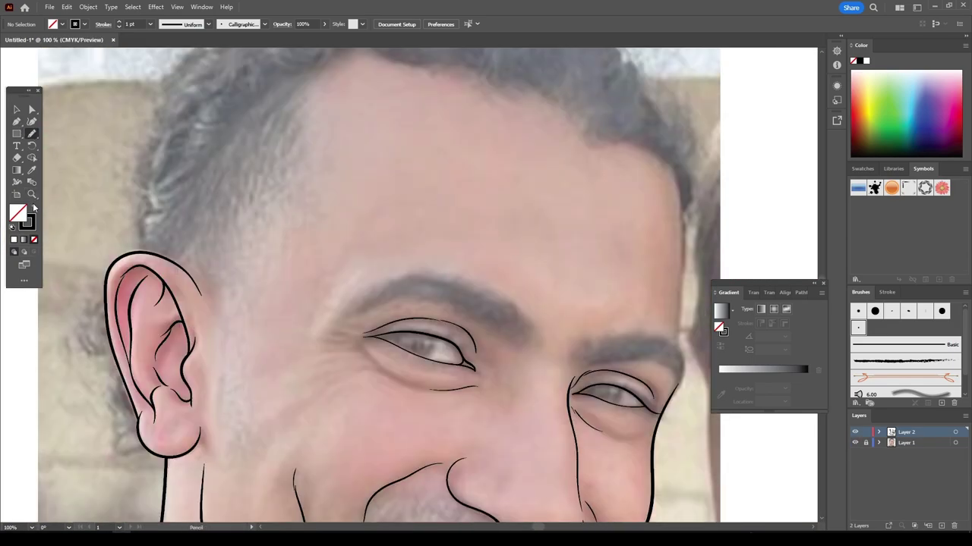
{"action": "key", "text": "ctrl+plus"}
{"action": "key", "text": "ctrl+plus"}
{"action": "key", "text": "ctrl+plus"}
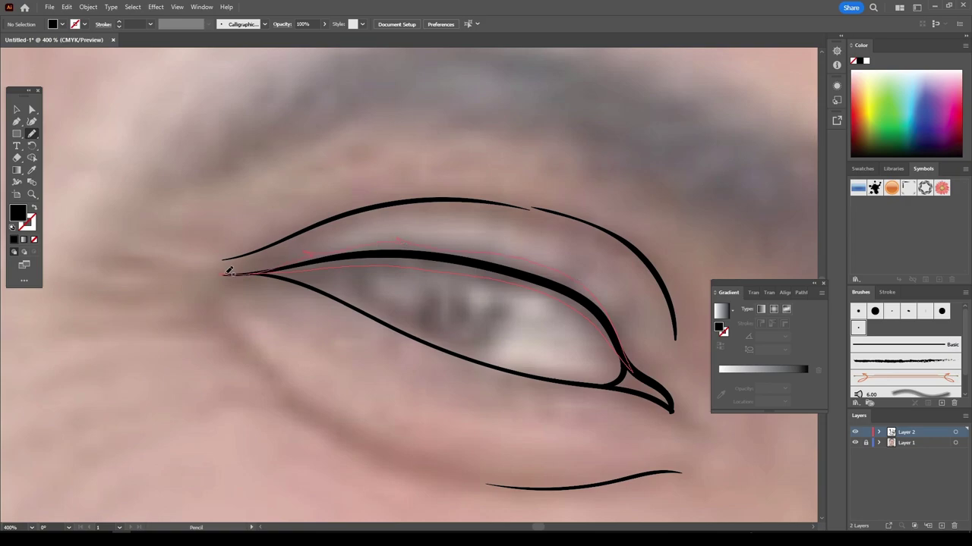
{"action": "left_click_drag", "start_coordinate": [589, 315], "coordinate": [224, 272]}
{"action": "mouse_move", "coordinate": [260, 272]}
{"action": "left_mouse_down"}
{"action": "mouse_move", "coordinate": [440, 347]}
{"action": "mouse_move", "coordinate": [281, 285]}
{"action": "left_mouse_up"}
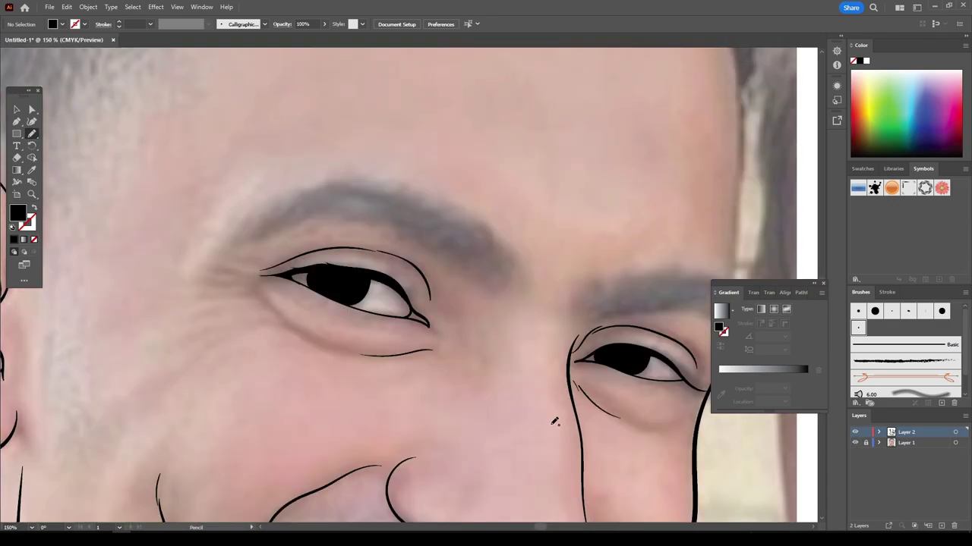
{"action": "left_click_drag", "start_coordinate": [176, 280], "coordinate": [241, 251]}
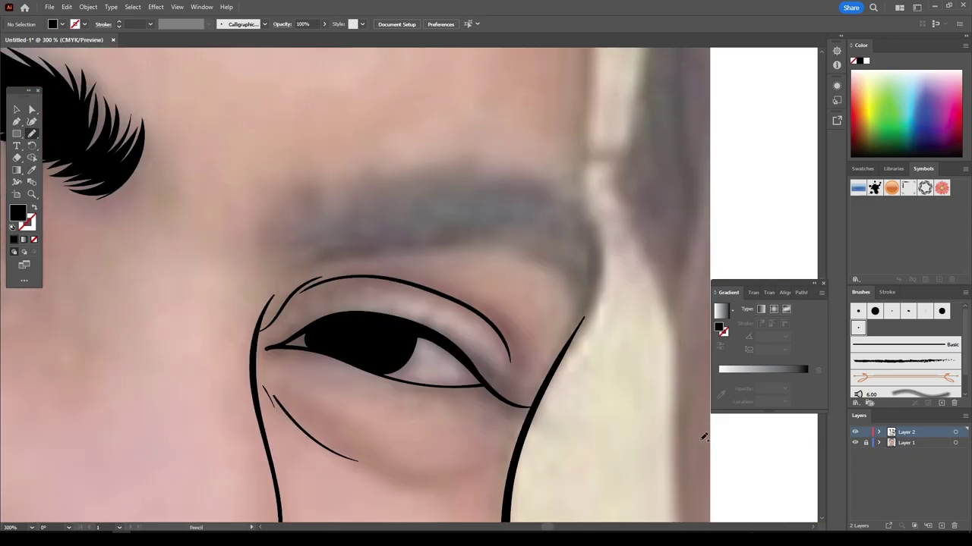
- Draw a filled black eyebrow and start jagged hair strands up from the ear
{"action": "scroll", "coordinate": [704, 437], "scroll_direction": "up", "scroll_amount": 1}
{"action": "left_click_drag", "start_coordinate": [288, 320], "coordinate": [502, 278]}
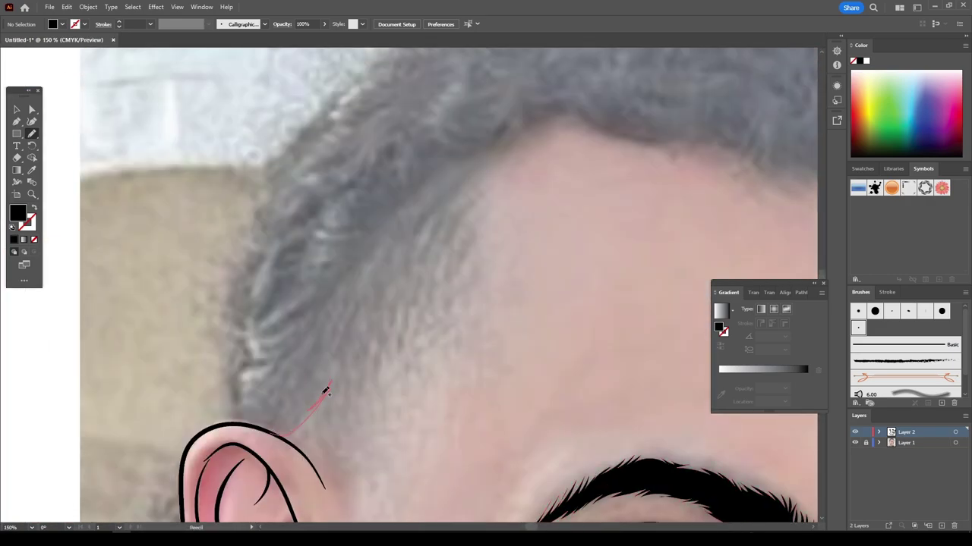
{"action": "left_click_drag", "start_coordinate": [325, 390], "coordinate": [340, 308]}
- Close the black hair shape over the head top and extend it along the hairline
{"action": "left_click_drag", "start_coordinate": [719, 140], "coordinate": [267, 428]}
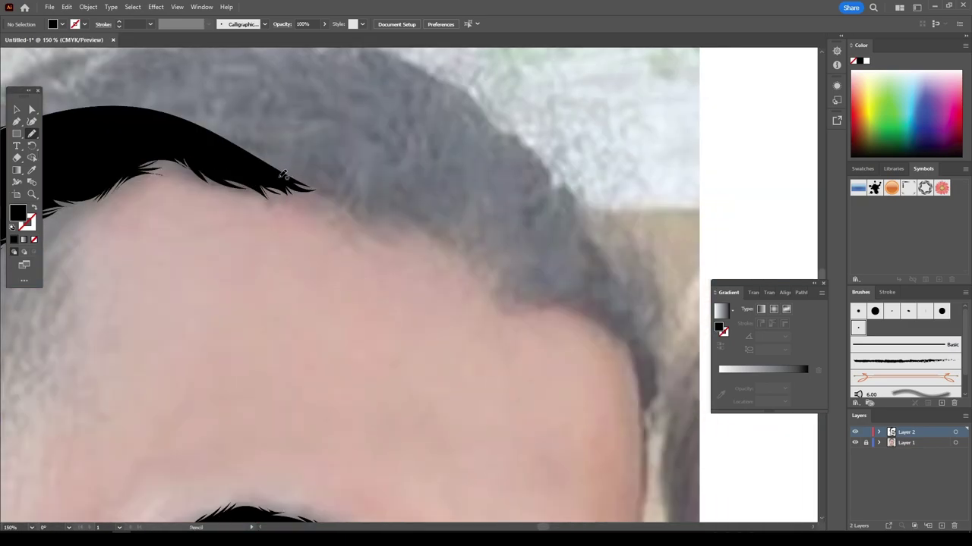
{"action": "left_click_drag", "start_coordinate": [317, 192], "coordinate": [346, 207]}
{"action": "left_click_drag", "start_coordinate": [411, 231], "coordinate": [491, 282]}
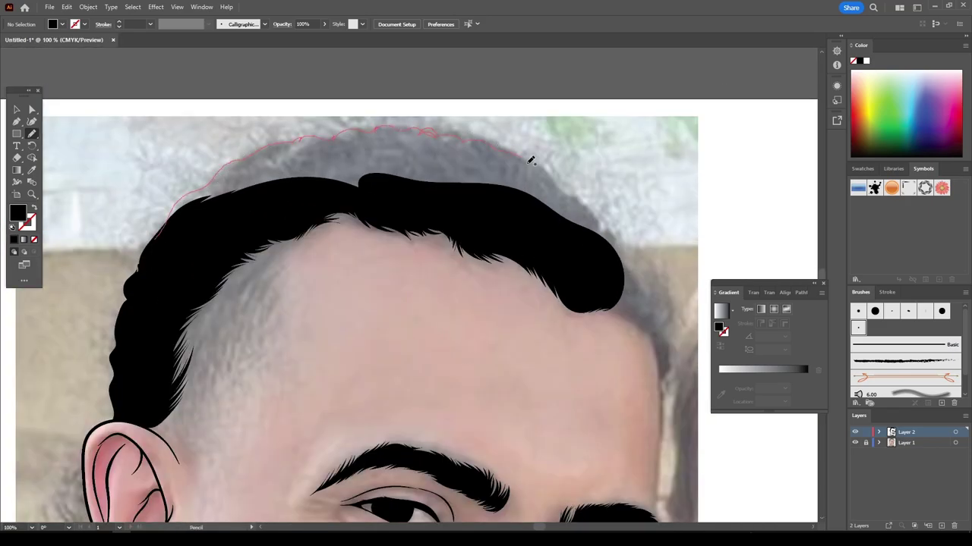
{"action": "left_click_drag", "start_coordinate": [609, 232], "coordinate": [611, 234]}
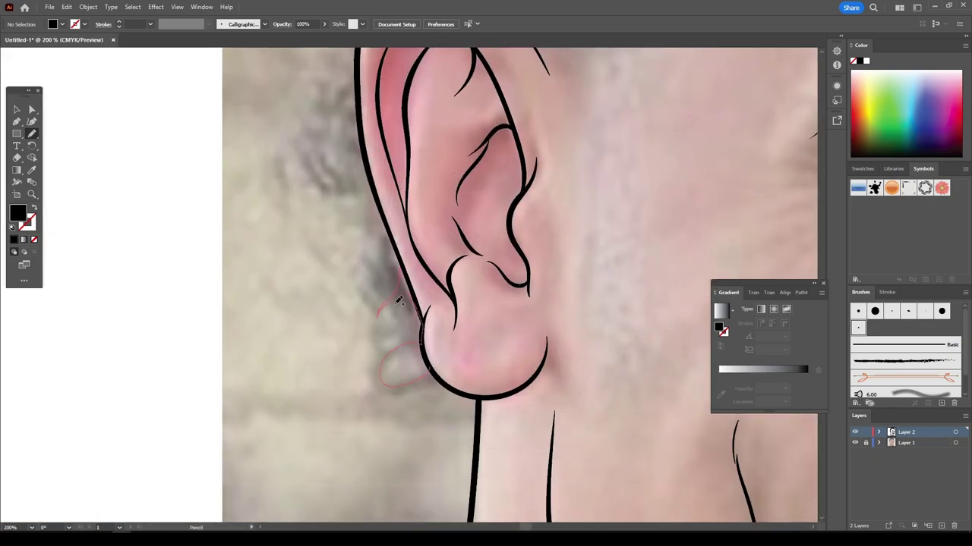
- Draw curly black locks behind and below the ear
{"action": "mouse_move", "coordinate": [397, 301]}
{"action": "left_mouse_down"}
{"action": "mouse_move", "coordinate": [394, 347]}
{"action": "mouse_move", "coordinate": [430, 369]}
{"action": "left_mouse_up"}
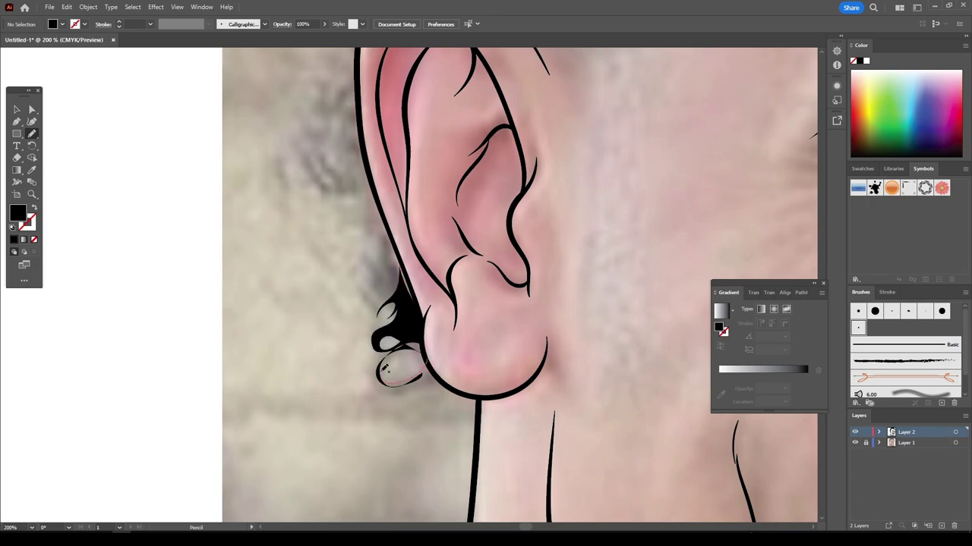
{"action": "key", "text": "ctrl+equal"}
{"action": "left_click_drag", "start_coordinate": [342, 394], "coordinate": [368, 356]}
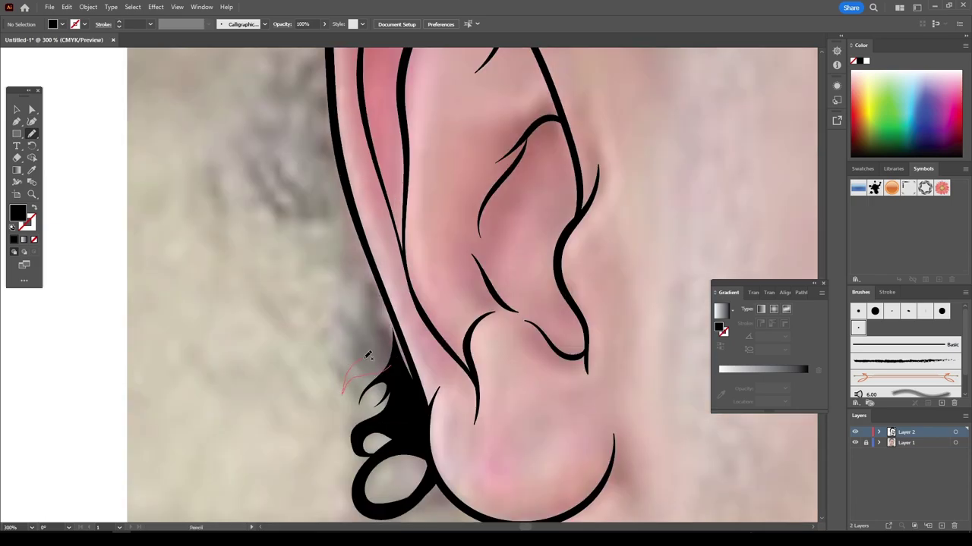
{"action": "key", "text": "ctrl+minus"}
{"action": "left_click_drag", "start_coordinate": [367, 250], "coordinate": [410, 277]}
- Draw a solid black beard shape along the chin and jaw
{"action": "key", "text": "ctrl+0"}
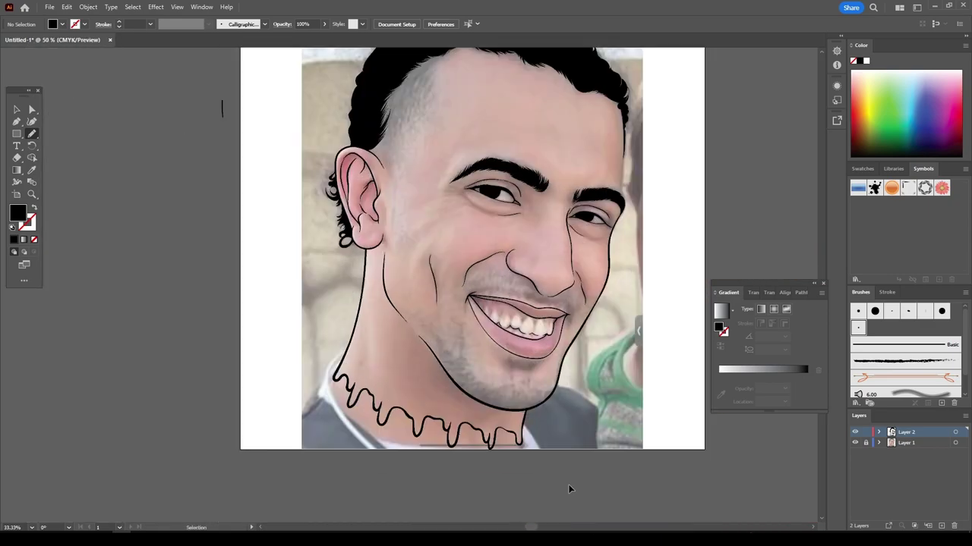
{"action": "scroll", "coordinate": [557, 354], "scroll_direction": "up", "scroll_amount": 5}
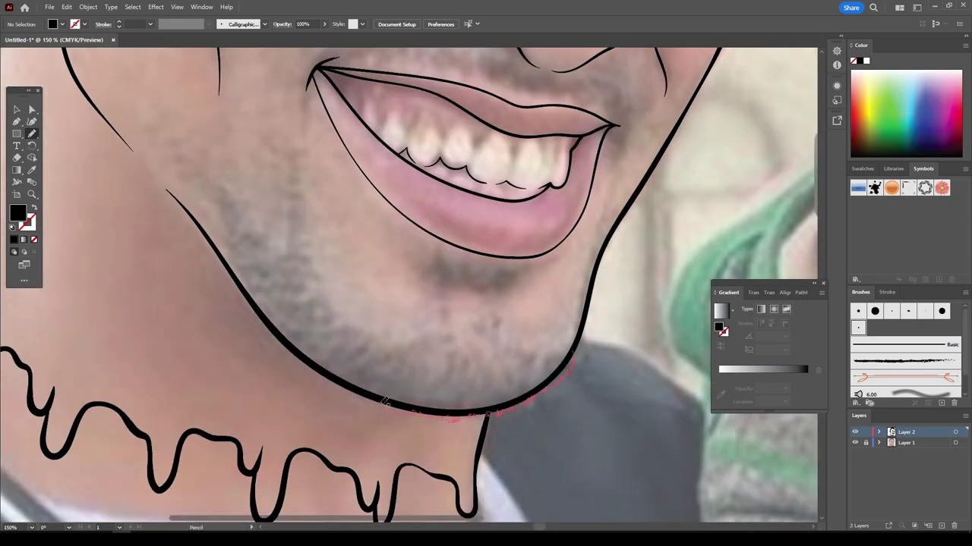
{"action": "mouse_move", "coordinate": [384, 402]}
{"action": "left_mouse_down"}
{"action": "mouse_move", "coordinate": [281, 332]}
{"action": "mouse_move", "coordinate": [257, 285]}
{"action": "left_mouse_up"}
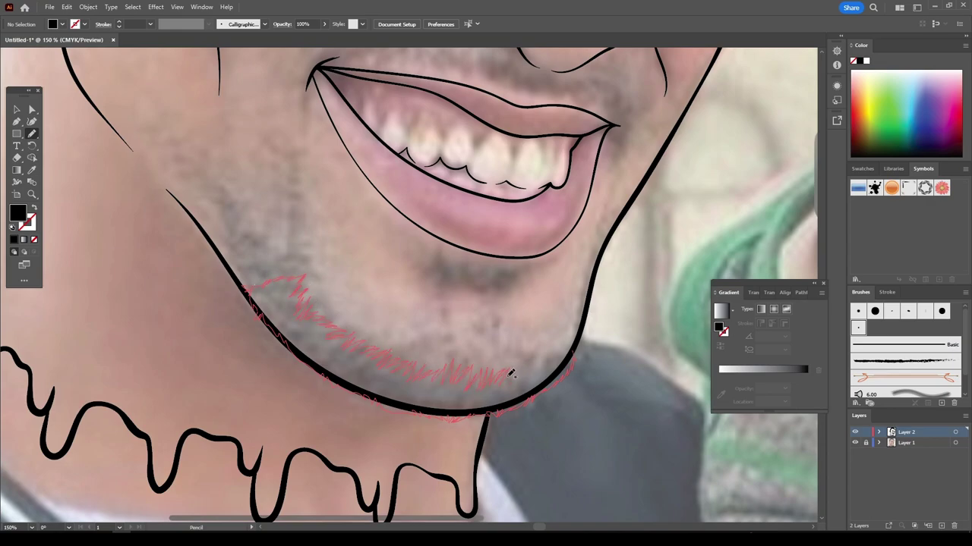
{"action": "left_click_drag", "start_coordinate": [554, 368], "coordinate": [560, 363]}
- Add a spiky moustache above the lip and hide the photo to check it
{"action": "scroll", "coordinate": [262, 296], "scroll_direction": "up", "scroll_amount": 2}
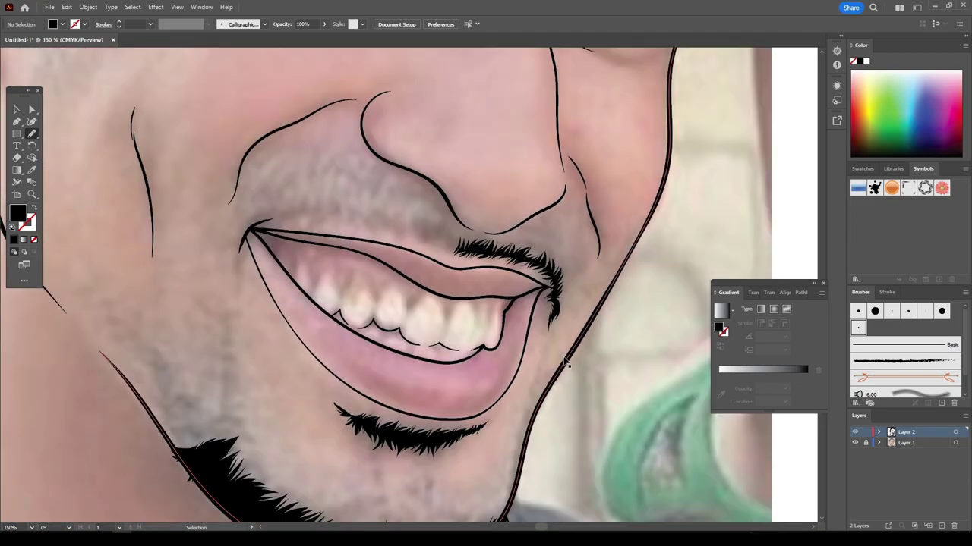
{"action": "mouse_move", "coordinate": [250, 248]}
{"action": "left_mouse_down"}
{"action": "mouse_move", "coordinate": [334, 236]}
{"action": "mouse_move", "coordinate": [282, 228]}
{"action": "mouse_move", "coordinate": [354, 259]}
{"action": "mouse_move", "coordinate": [401, 257]}
{"action": "mouse_move", "coordinate": [384, 237]}
{"action": "mouse_move", "coordinate": [343, 225]}
{"action": "left_mouse_up"}
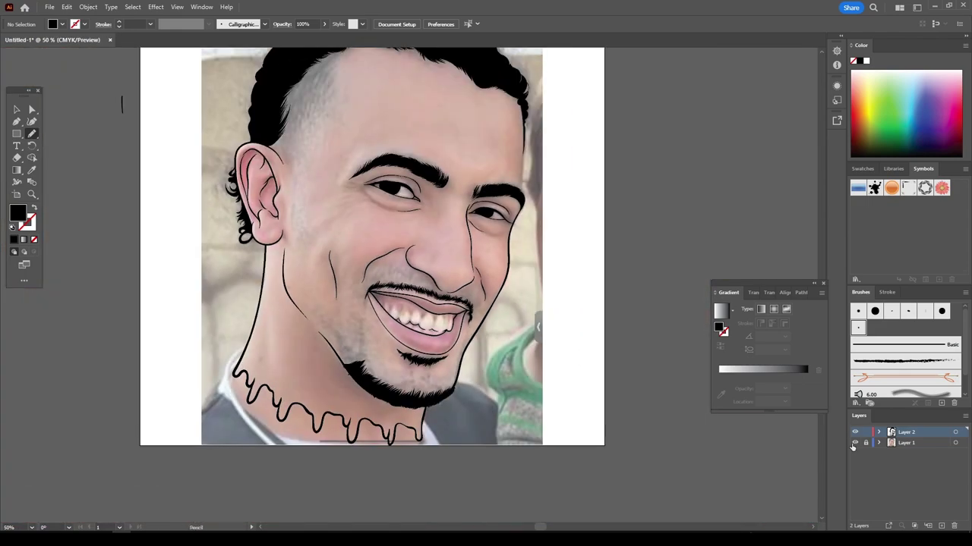
{"action": "left_click", "coordinate": [854, 444]}
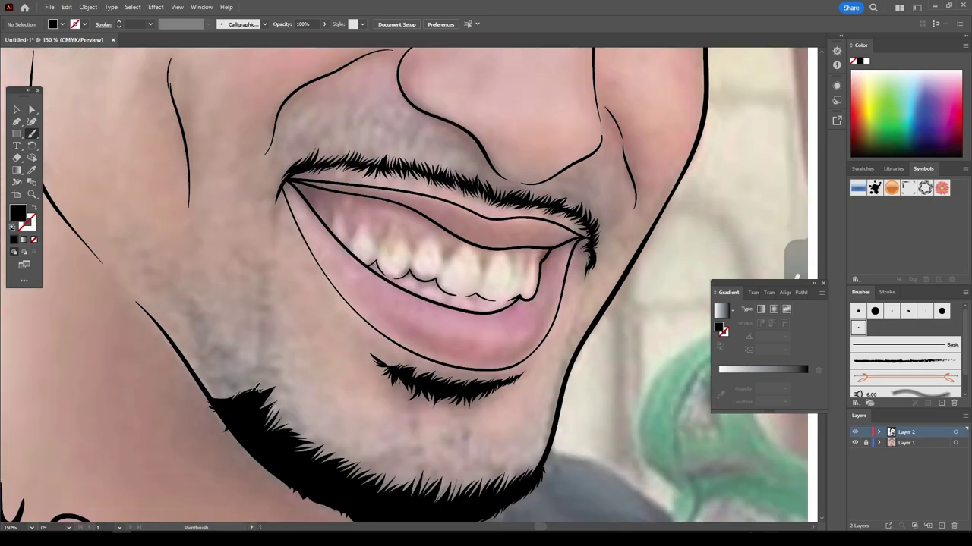
- Add fine stubble strokes near the chin and along both jawlines
{"action": "left_click_drag", "start_coordinate": [258, 383], "coordinate": [275, 328]}
{"action": "mouse_move", "coordinate": [264, 340]}
{"action": "left_mouse_down"}
{"action": "mouse_move", "coordinate": [277, 196]}
{"action": "mouse_move", "coordinate": [300, 155]}
{"action": "left_mouse_up"}
{"action": "left_click_drag", "start_coordinate": [546, 448], "coordinate": [567, 392]}
{"action": "left_click_drag", "start_coordinate": [559, 410], "coordinate": [575, 329]}
{"action": "left_click_drag", "start_coordinate": [568, 337], "coordinate": [585, 278]}
- Add fine hairs along the moustache's upper edge and thicken the stubble above it
{"action": "left_click_drag", "start_coordinate": [439, 281], "coordinate": [339, 271]}
{"action": "mouse_move", "coordinate": [606, 343]}
{"action": "left_mouse_down"}
{"action": "mouse_move", "coordinate": [578, 302]}
{"action": "mouse_move", "coordinate": [532, 301]}
{"action": "mouse_move", "coordinate": [419, 261]}
{"action": "left_mouse_up"}
{"action": "mouse_move", "coordinate": [430, 272]}
{"action": "left_mouse_down"}
{"action": "mouse_move", "coordinate": [407, 257]}
{"action": "mouse_move", "coordinate": [311, 260]}
{"action": "left_mouse_up"}
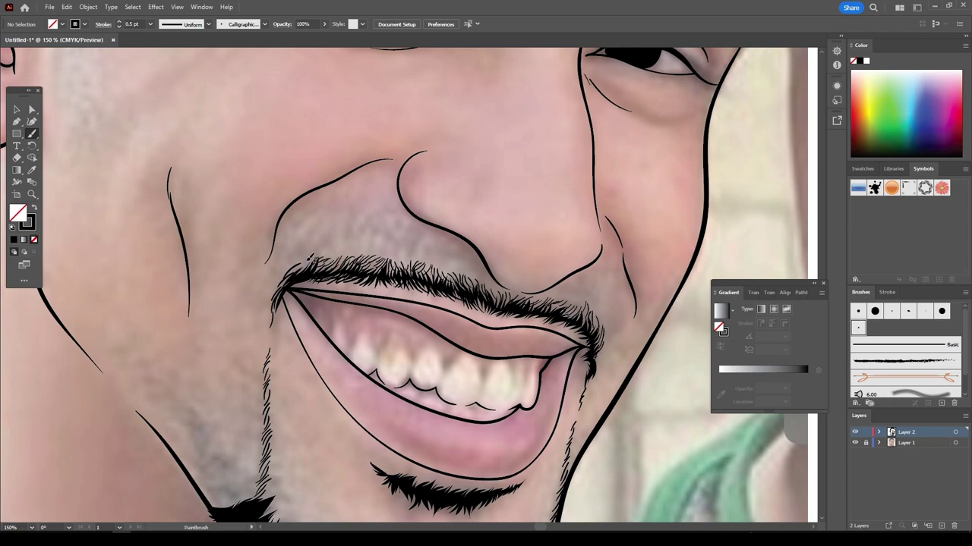
{"action": "mouse_move", "coordinate": [490, 280]}
{"action": "left_mouse_down"}
{"action": "mouse_move", "coordinate": [410, 249]}
{"action": "mouse_move", "coordinate": [290, 267]}
{"action": "left_mouse_up"}
{"action": "left_click_drag", "start_coordinate": [311, 232], "coordinate": [292, 252]}
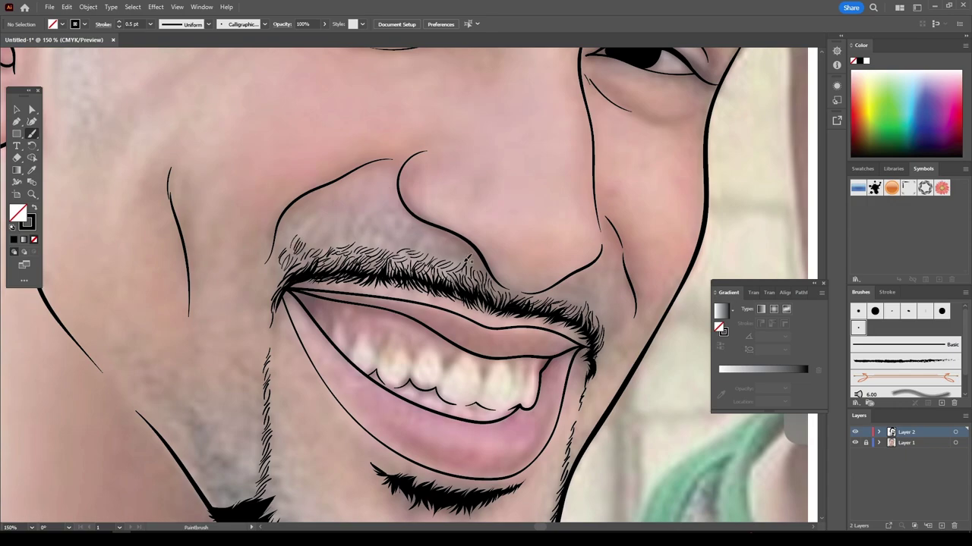
{"action": "mouse_move", "coordinate": [474, 262]}
{"action": "left_mouse_down"}
{"action": "mouse_move", "coordinate": [443, 246]}
{"action": "mouse_move", "coordinate": [348, 229]}
{"action": "mouse_move", "coordinate": [315, 245]}
{"action": "left_mouse_up"}
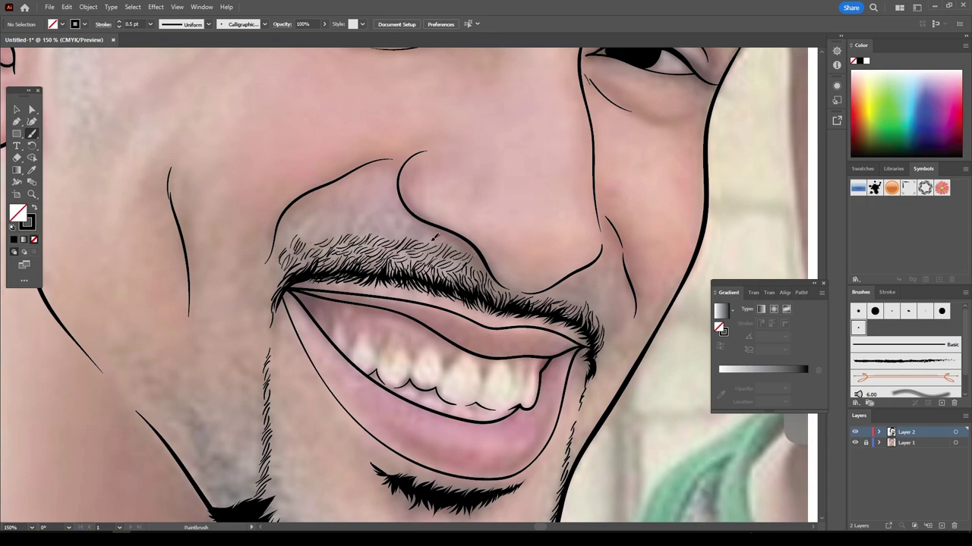
{"action": "left_click_drag", "start_coordinate": [440, 235], "coordinate": [390, 233]}
{"action": "left_click_drag", "start_coordinate": [473, 250], "coordinate": [429, 235]}
{"action": "left_click_drag", "start_coordinate": [370, 230], "coordinate": [283, 240]}
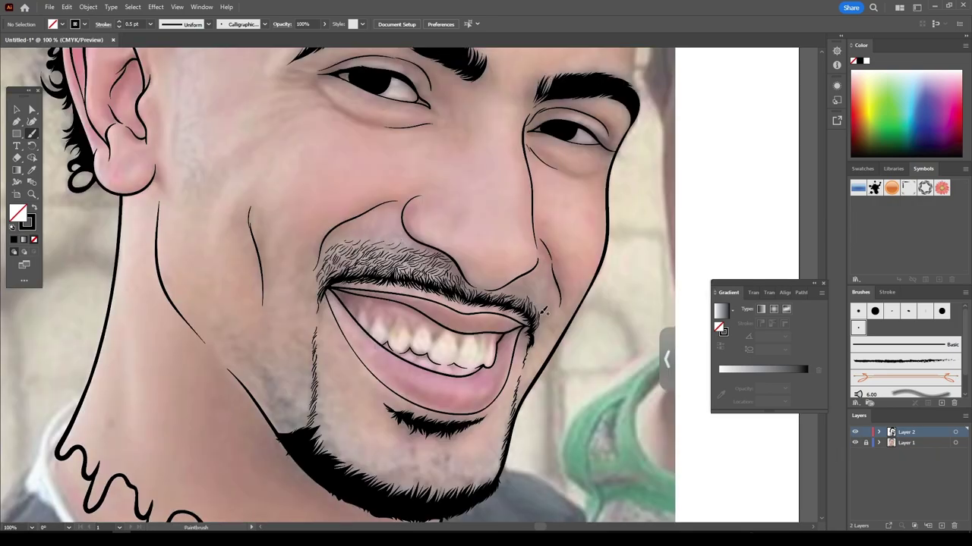
- Add short stubble strokes along the left jawline in front of the ear
{"action": "scroll", "coordinate": [501, 453], "scroll_direction": "left", "scroll_amount": 1}
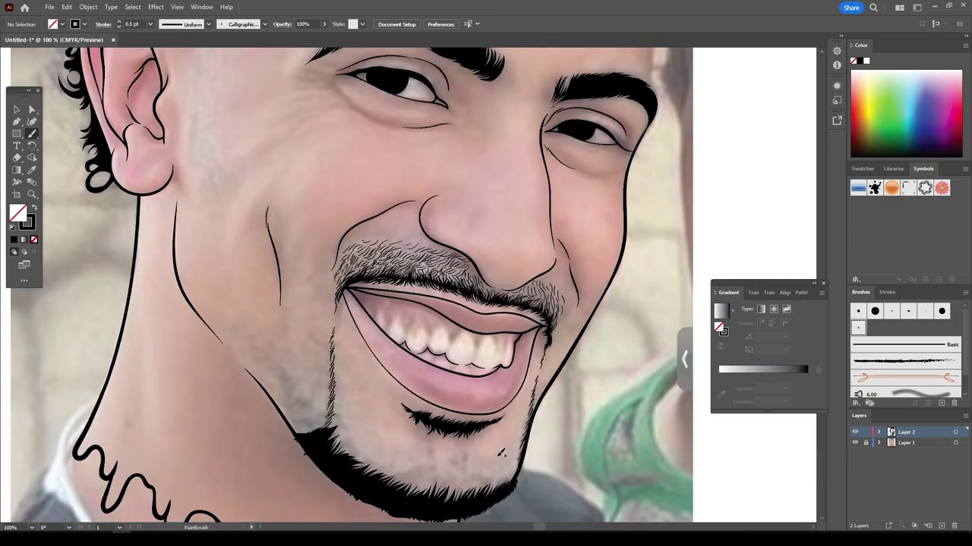
{"action": "left_click_drag", "start_coordinate": [307, 427], "coordinate": [296, 408]}
{"action": "left_click_drag", "start_coordinate": [295, 414], "coordinate": [282, 379]}
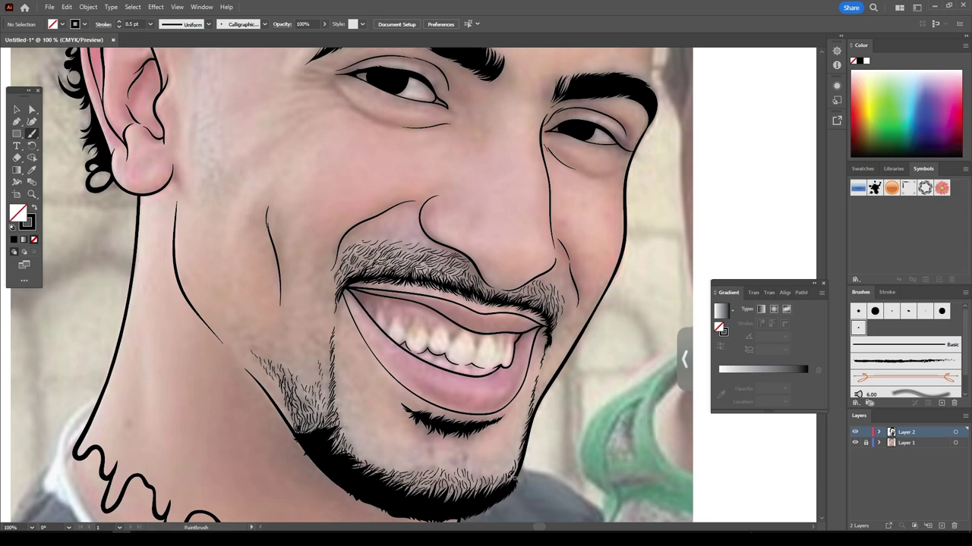
{"action": "scroll", "coordinate": [241, 374], "scroll_direction": "down", "scroll_amount": 5}
{"action": "scroll", "coordinate": [241, 374], "scroll_direction": "up", "scroll_amount": 5}
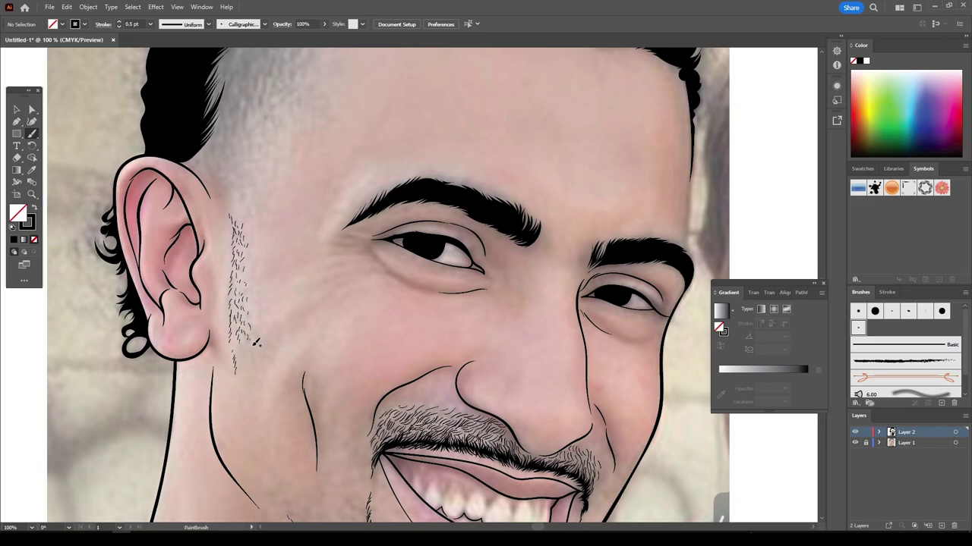
- Alt-drag a copy of the stubble cluster down toward the ear
{"action": "scroll", "coordinate": [403, 384], "scroll_direction": "up", "scroll_amount": 4}
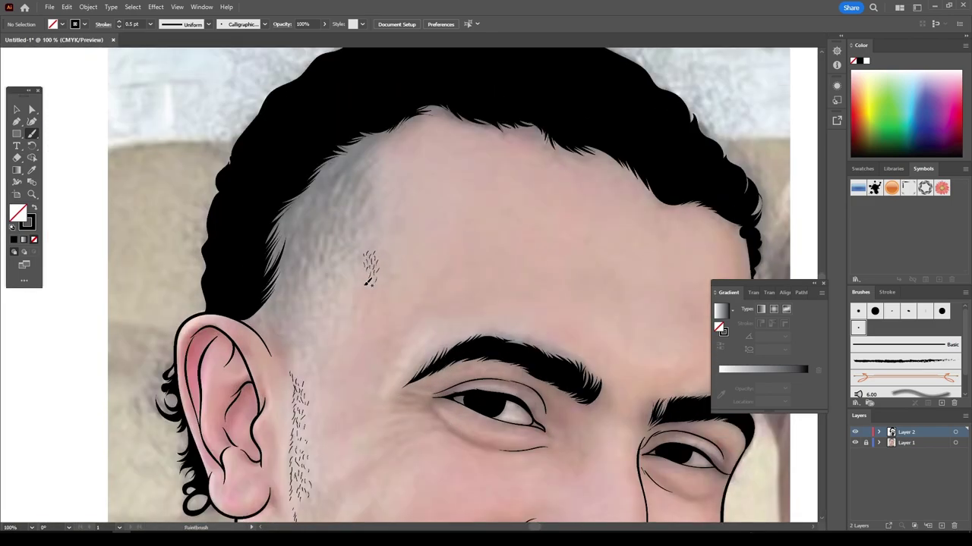
{"action": "key", "text": "v"}
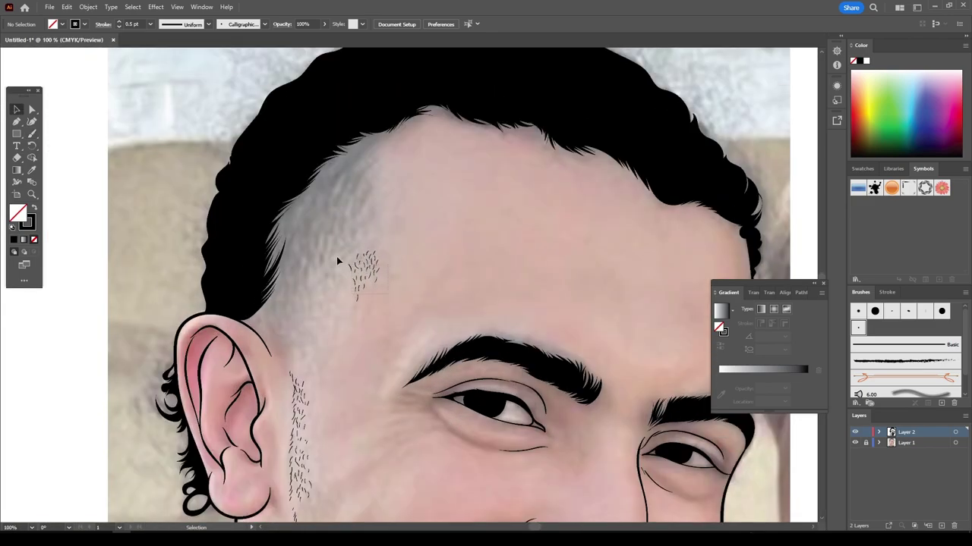
{"action": "left_click_drag", "start_coordinate": [362, 273], "coordinate": [295, 305]}
{"action": "scroll", "coordinate": [342, 304], "scroll_direction": "down", "scroll_amount": 1}
{"action": "key", "text": "b"}
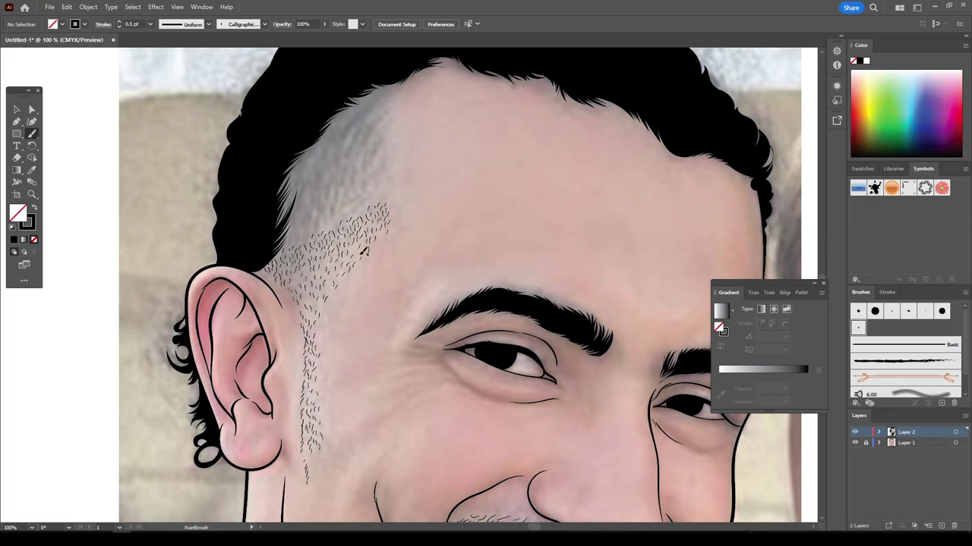
- Brush short hairs along the hairline and move the stubble cluster higher on the temple
{"action": "left_click_drag", "start_coordinate": [384, 165], "coordinate": [383, 128]}
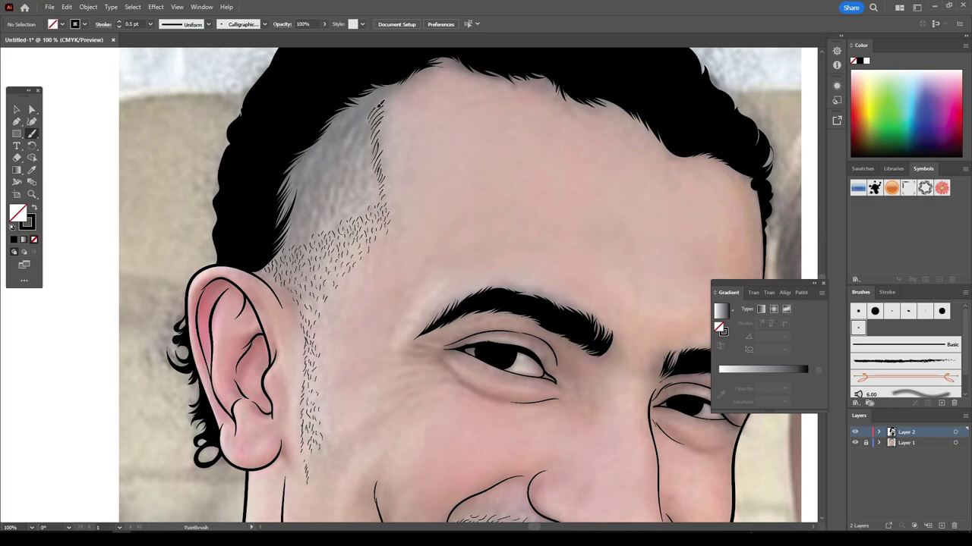
{"action": "scroll", "coordinate": [387, 142], "scroll_direction": "up", "scroll_amount": 2}
{"action": "scroll", "coordinate": [371, 290], "scroll_direction": "left", "scroll_amount": 2}
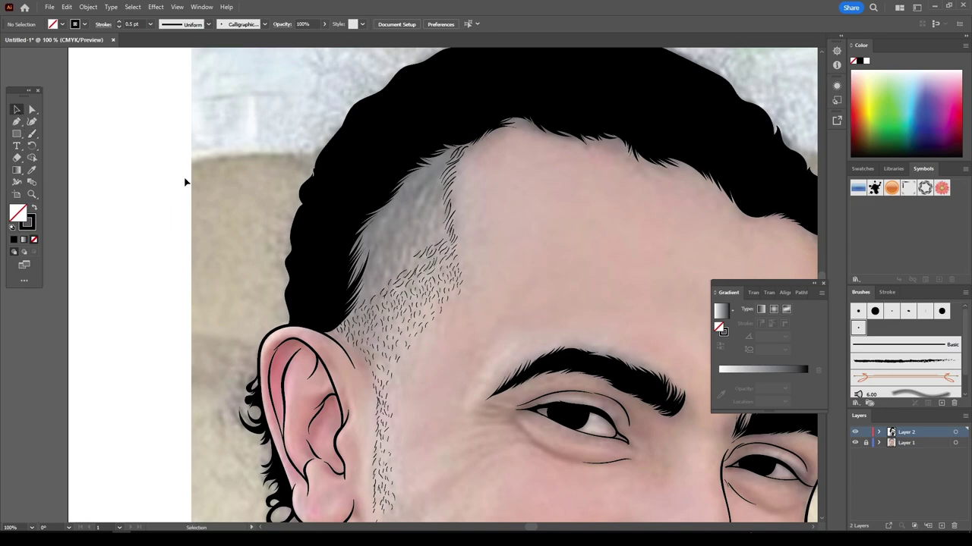
{"action": "mouse_move", "coordinate": [445, 265]}
{"action": "left_mouse_down"}
{"action": "mouse_move", "coordinate": [402, 277]}
{"action": "mouse_move", "coordinate": [432, 182]}
{"action": "left_mouse_up"}
{"action": "left_click", "coordinate": [563, 306]}
{"action": "key", "text": "b"}
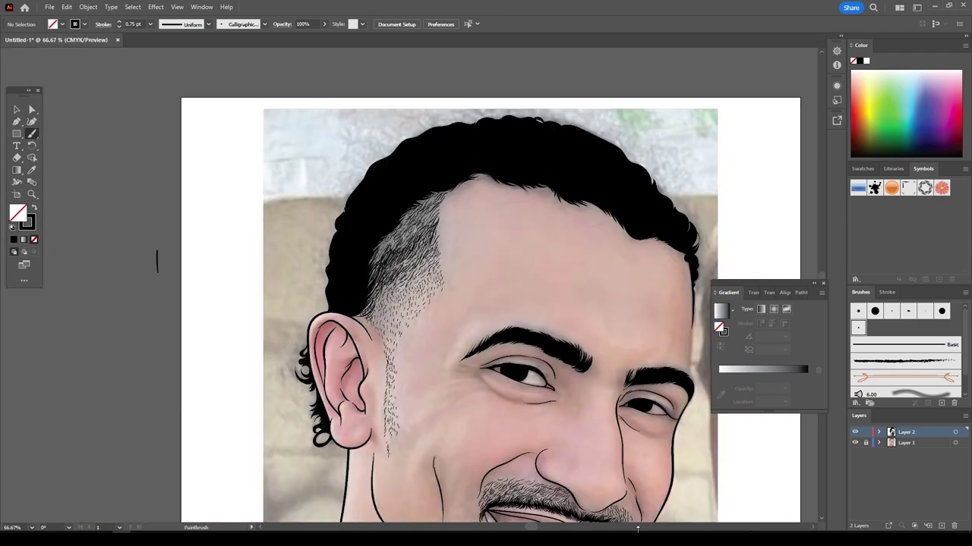
- Hide the Layer 1 reference photo and darken the shaved temple with dense diagonal hair strokes
{"action": "left_click", "coordinate": [855, 443]}
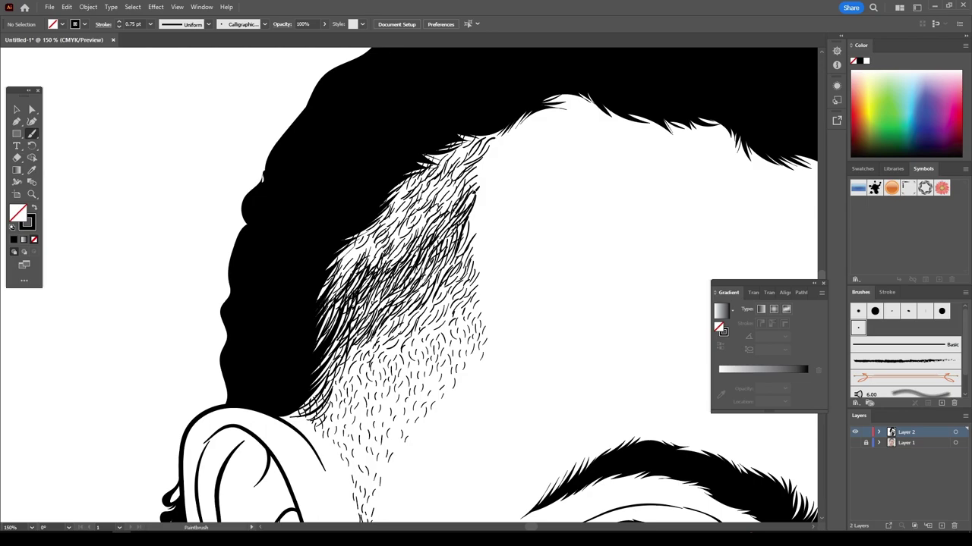
{"action": "left_click_drag", "start_coordinate": [486, 136], "coordinate": [425, 220]}
{"action": "mouse_move", "coordinate": [448, 178]}
{"action": "left_mouse_down"}
{"action": "mouse_move", "coordinate": [387, 262]}
{"action": "mouse_move", "coordinate": [328, 288]}
{"action": "left_mouse_up"}
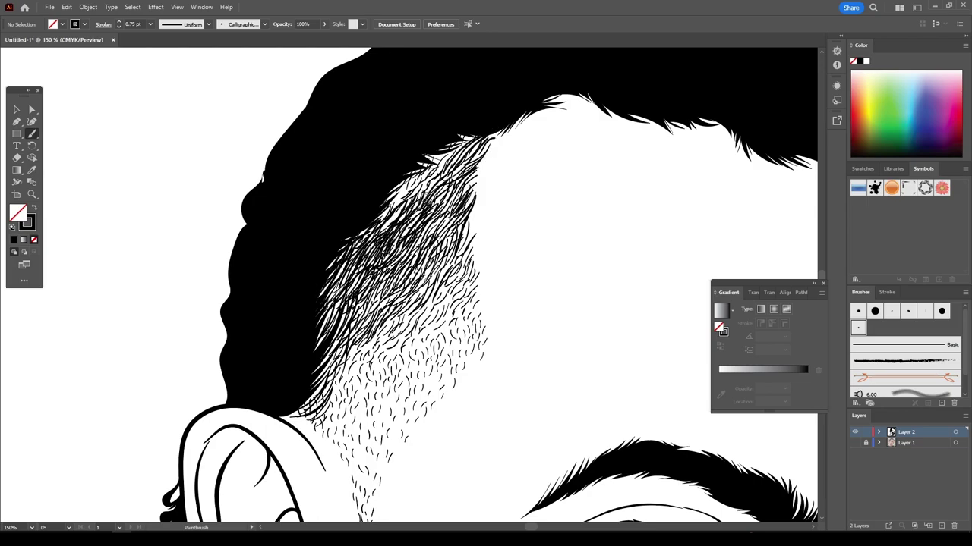
{"action": "left_click_drag", "start_coordinate": [435, 166], "coordinate": [380, 232]}
{"action": "left_click_drag", "start_coordinate": [497, 137], "coordinate": [387, 199]}
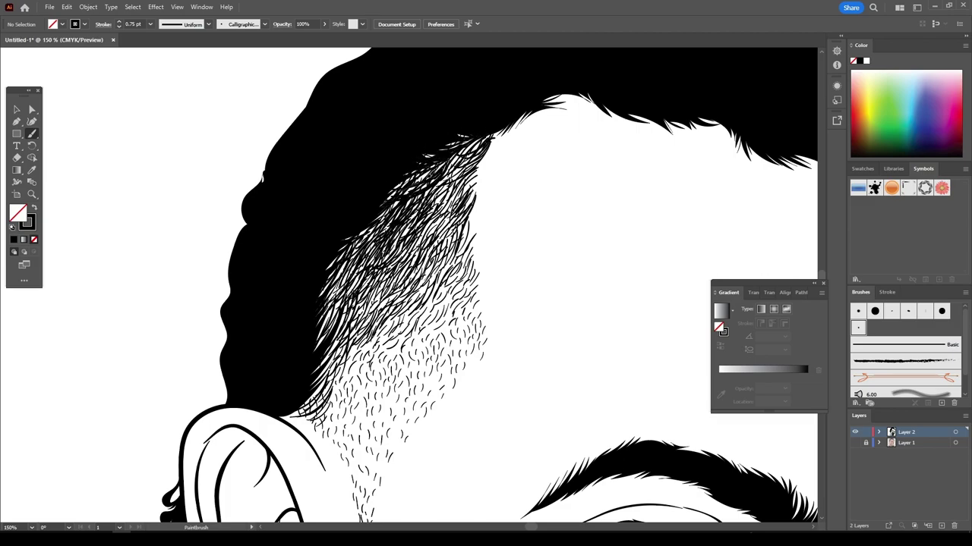
{"action": "left_click_drag", "start_coordinate": [447, 161], "coordinate": [311, 322]}
{"action": "left_click_drag", "start_coordinate": [353, 264], "coordinate": [331, 267]}
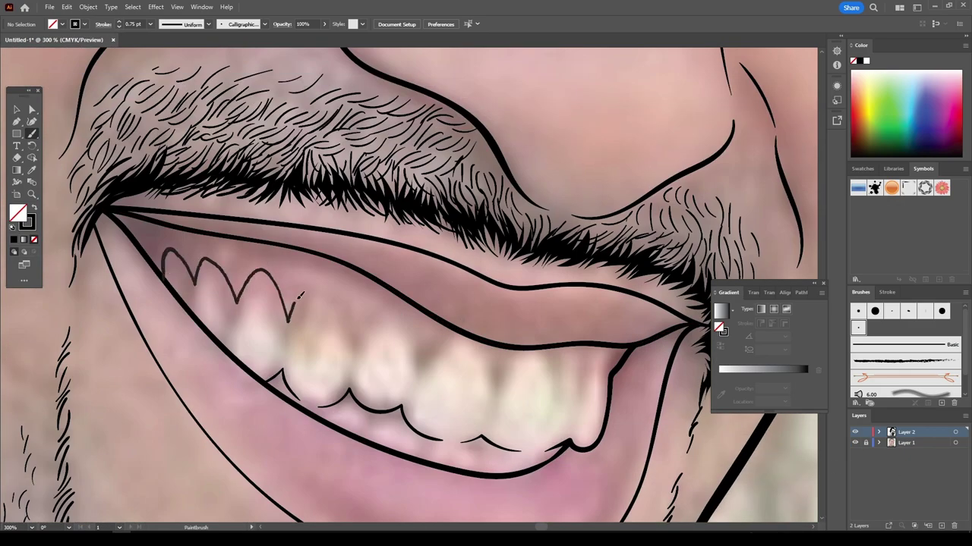
- Finish the upper teeth outline, draw the jagged lower teeth edges, and add moustache hair strokes
{"action": "left_click_drag", "start_coordinate": [410, 308], "coordinate": [421, 319]}
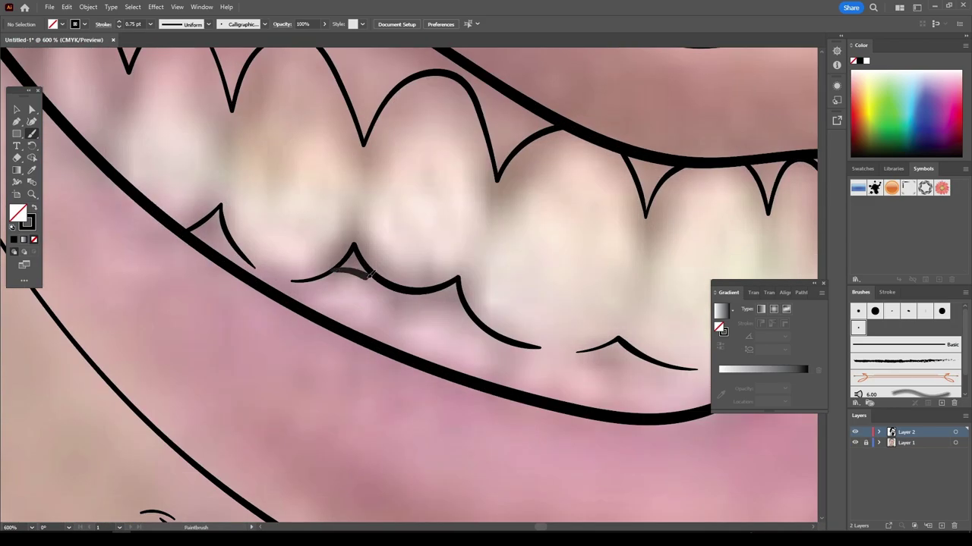
{"action": "mouse_move", "coordinate": [334, 271]}
{"action": "left_mouse_down"}
{"action": "mouse_move", "coordinate": [464, 299]}
{"action": "mouse_move", "coordinate": [404, 293]}
{"action": "left_mouse_up"}
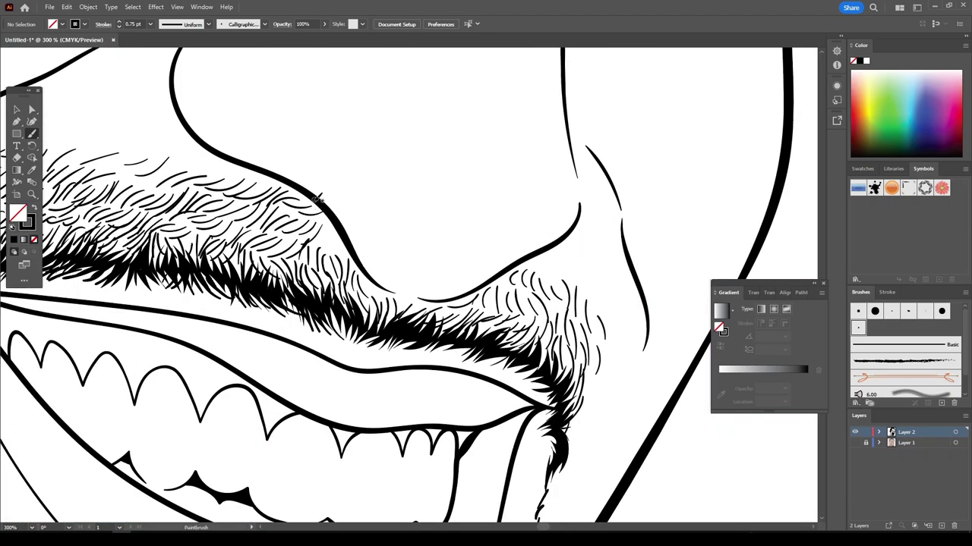
{"action": "left_click_drag", "start_coordinate": [315, 199], "coordinate": [524, 259]}
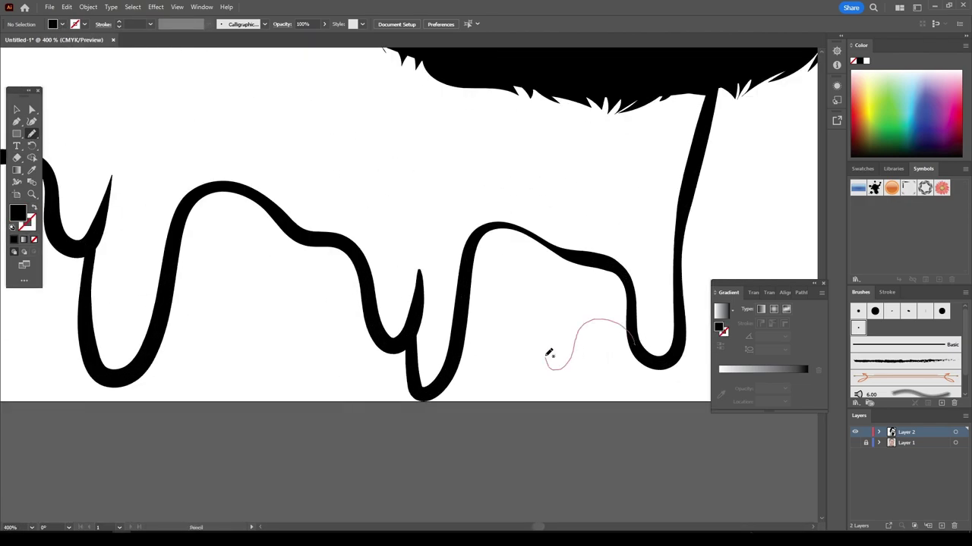
- Draw the filled black drip shapes along the bottom of the neck
{"action": "left_click_drag", "start_coordinate": [633, 326], "coordinate": [629, 323]}
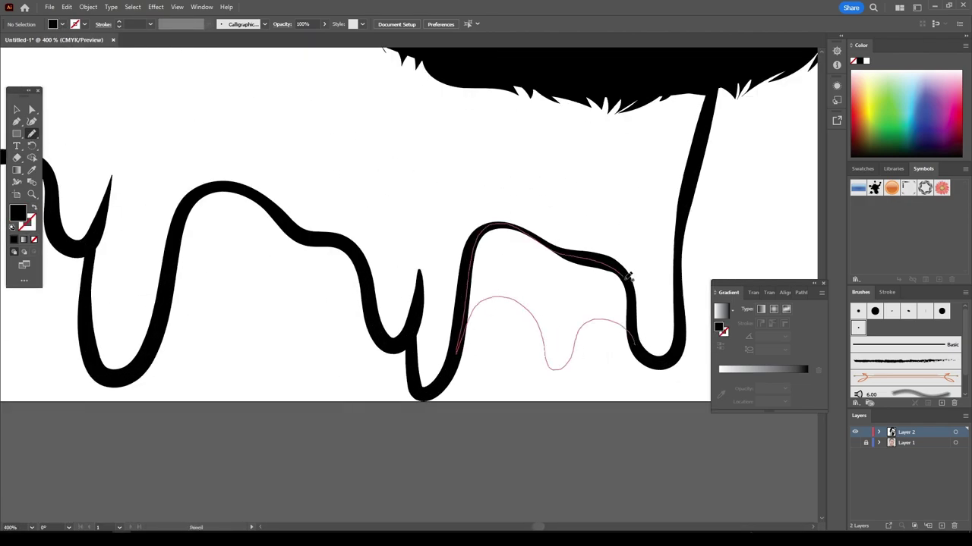
{"action": "left_click_drag", "start_coordinate": [401, 349], "coordinate": [260, 310]}
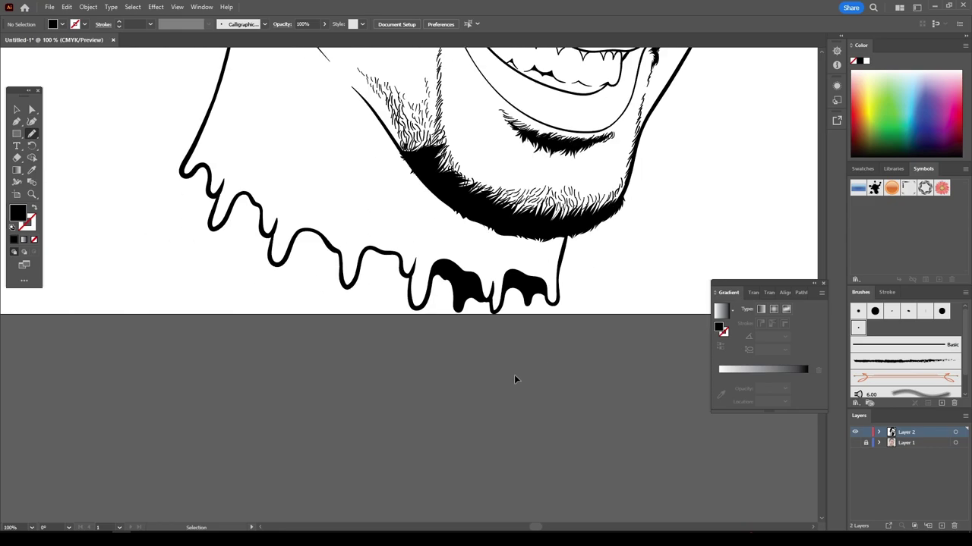
{"action": "mouse_move", "coordinate": [531, 310]}
{"action": "left_mouse_down"}
{"action": "mouse_move", "coordinate": [438, 374]}
{"action": "mouse_move", "coordinate": [304, 163]}
{"action": "left_mouse_up"}
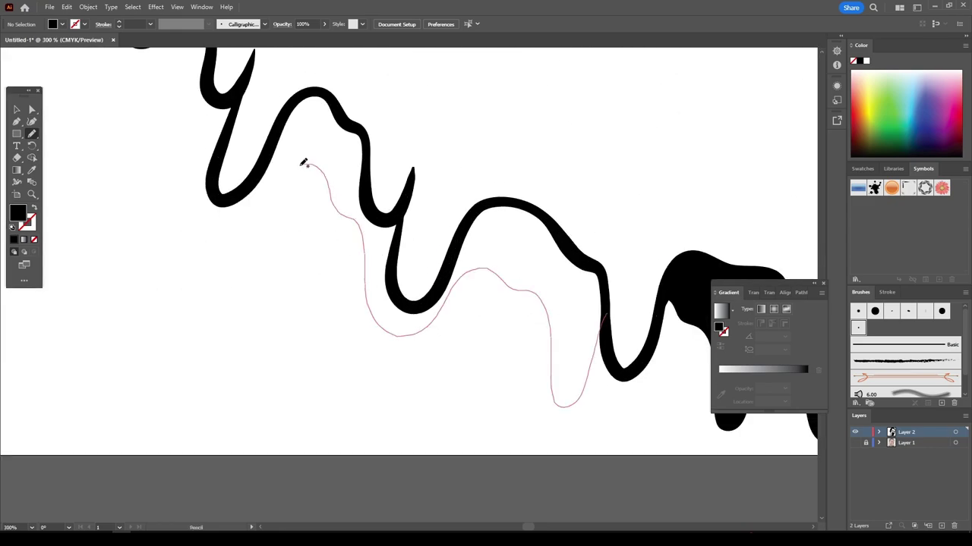
{"action": "mouse_move", "coordinate": [364, 140]}
{"action": "left_mouse_down"}
{"action": "mouse_move", "coordinate": [488, 200]}
{"action": "mouse_move", "coordinate": [607, 311]}
{"action": "left_mouse_up"}
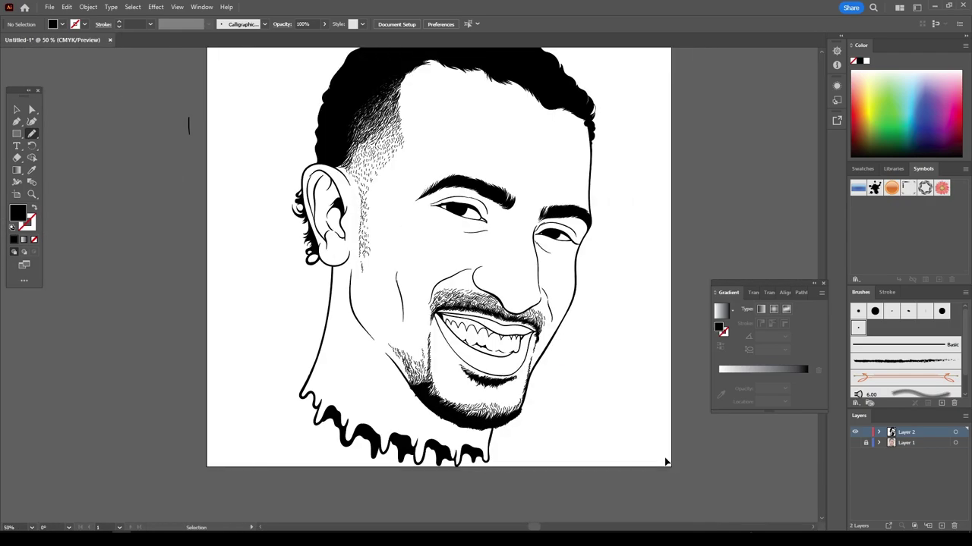
- Zoom in on the hair, then out to review the whole portrait
{"action": "key", "text": "b"}
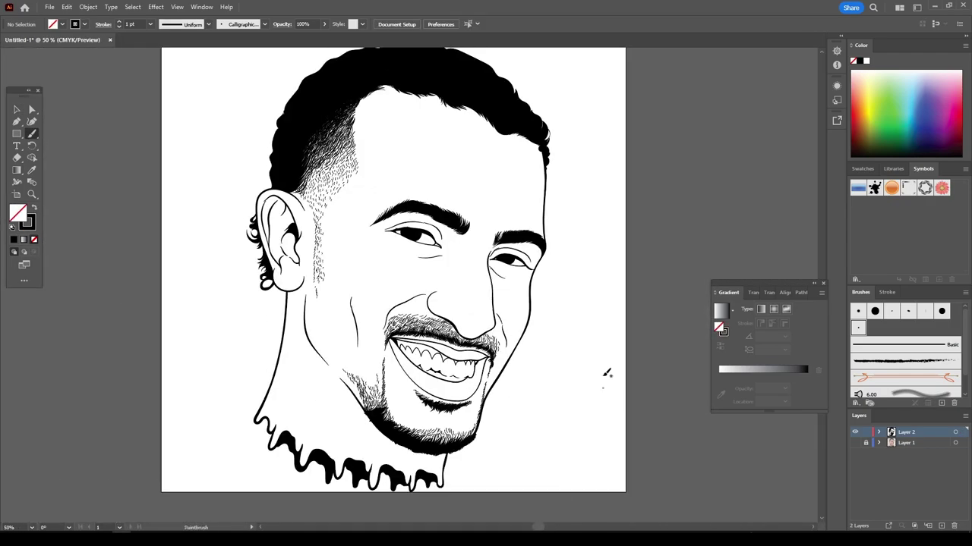
{"action": "left_click_drag", "start_coordinate": [217, 63], "coordinate": [466, 170]}
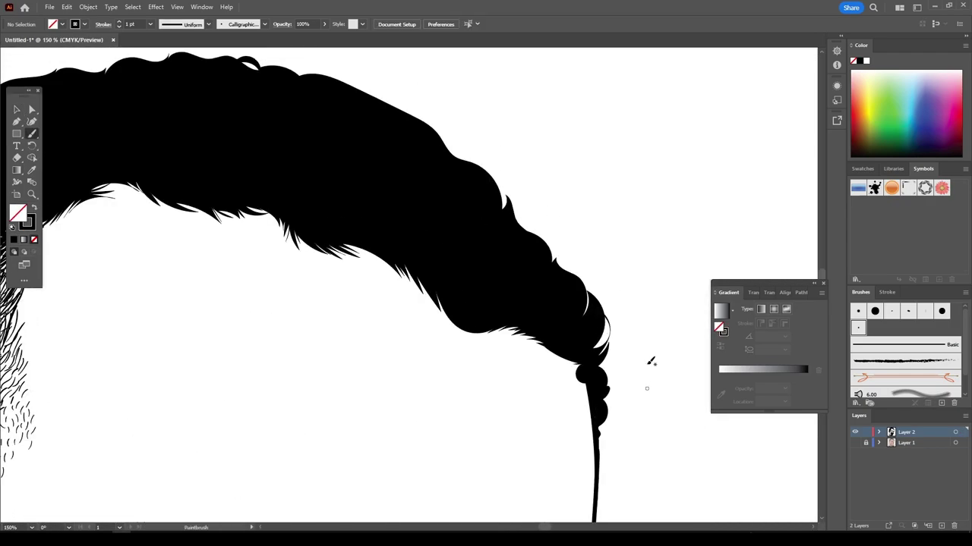
{"action": "key", "text": "ctrl+minus"}
{"action": "key", "text": "ctrl+minus"}
{"action": "key", "text": "ctrl+minus"}
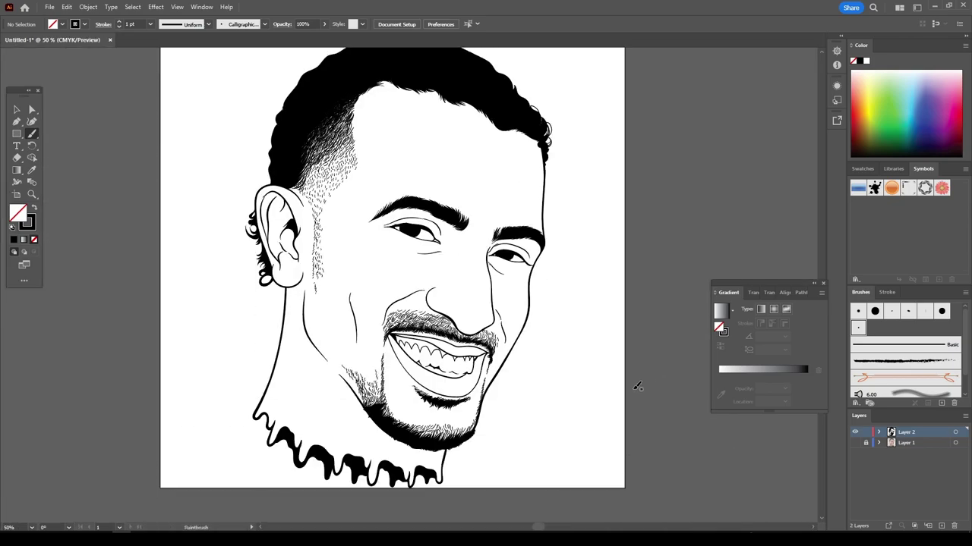
{"action": "key", "text": "ctrl+minus"}
{"action": "left_click", "coordinate": [17, 111]}
{"action": "key", "text": "ctrl+a"}
{"action": "key", "text": "ctrl+1"}
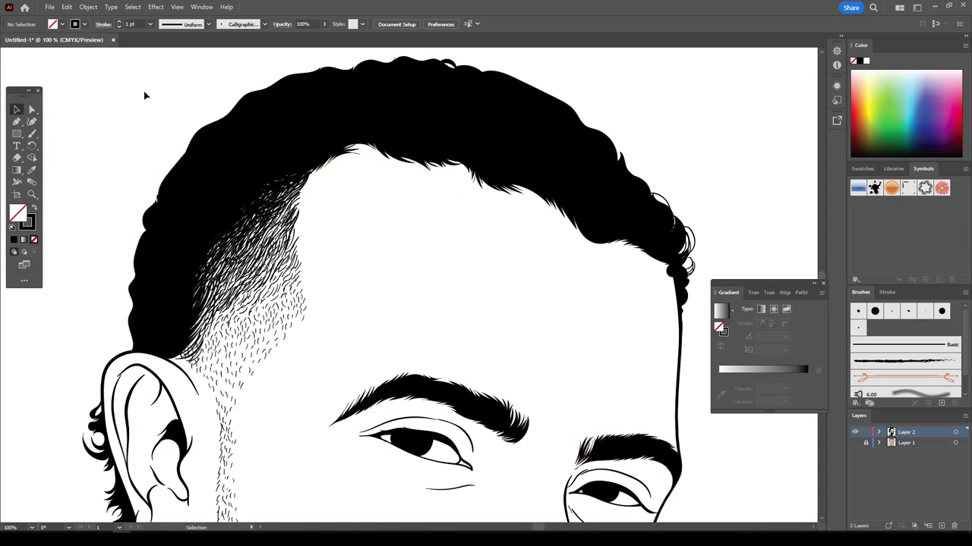
{"action": "key", "text": "ctrl+shift+a"}
{"action": "key", "text": "b"}
{"action": "key", "text": "ctrl+minus"}
{"action": "key", "text": "ctrl+minus"}
{"action": "key", "text": "ctrl+minus"}
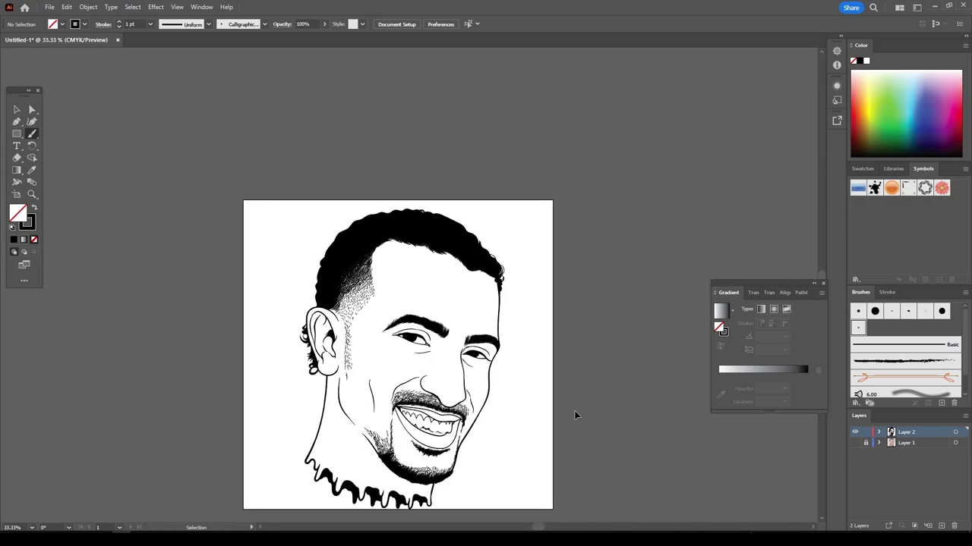
- Select all the artwork and bring up the Pathfinder shape-combining panel
{"action": "key", "text": "v"}
{"action": "key", "text": "ctrl+a"}
{"action": "left_click", "coordinate": [88, 7]}
{"action": "left_click", "coordinate": [248, 375]}
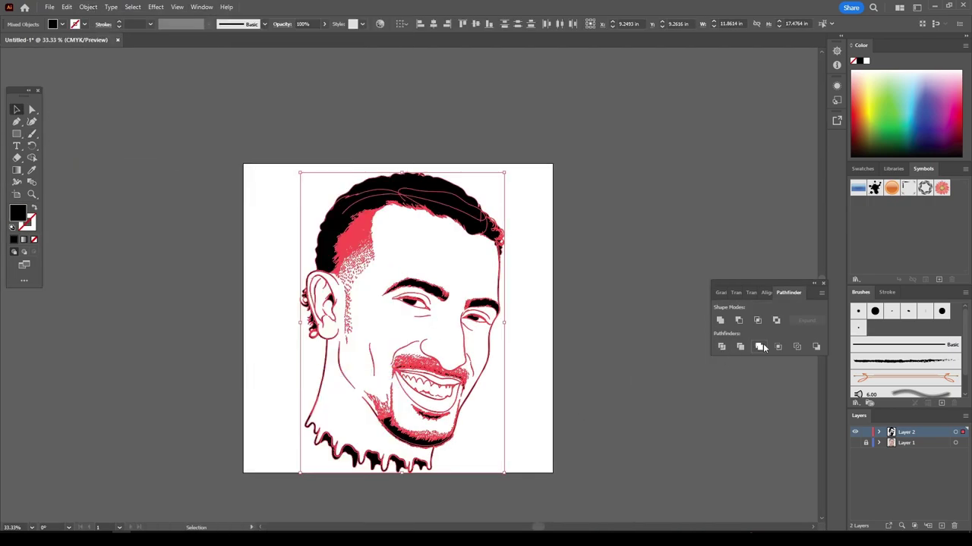
{"action": "left_click", "coordinate": [673, 319]}
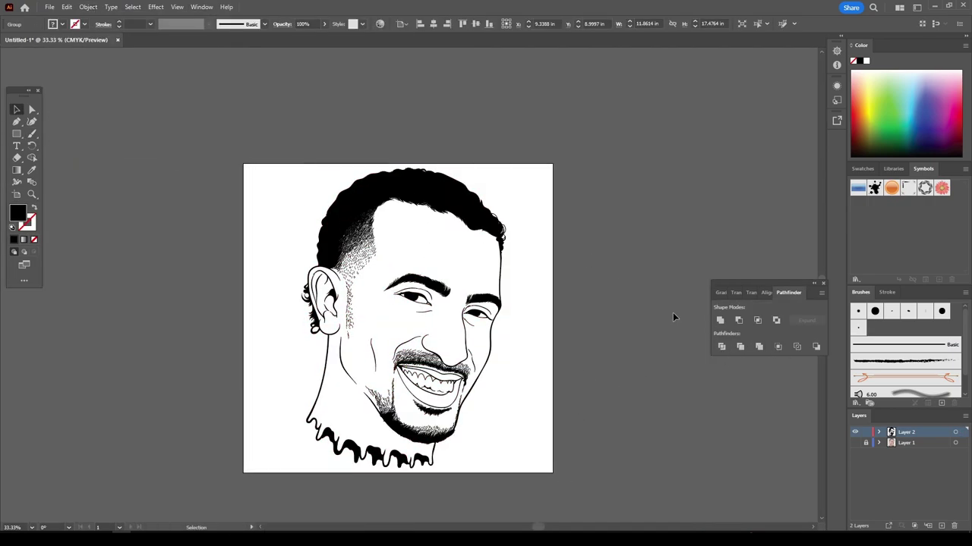
- Duplicate the line-art layer as a backup and load a skin-tone swatch library, choosing peach
{"action": "left_click_drag", "start_coordinate": [907, 432], "coordinate": [941, 526]}
{"action": "left_click", "coordinate": [862, 168]}
{"action": "left_click", "coordinate": [855, 279]}
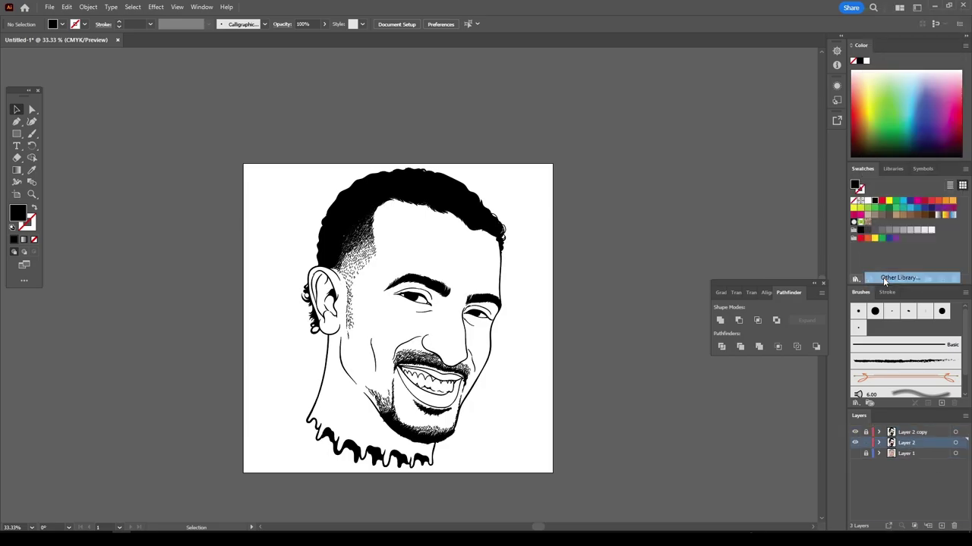
{"action": "double_click", "coordinate": [331, 79]}
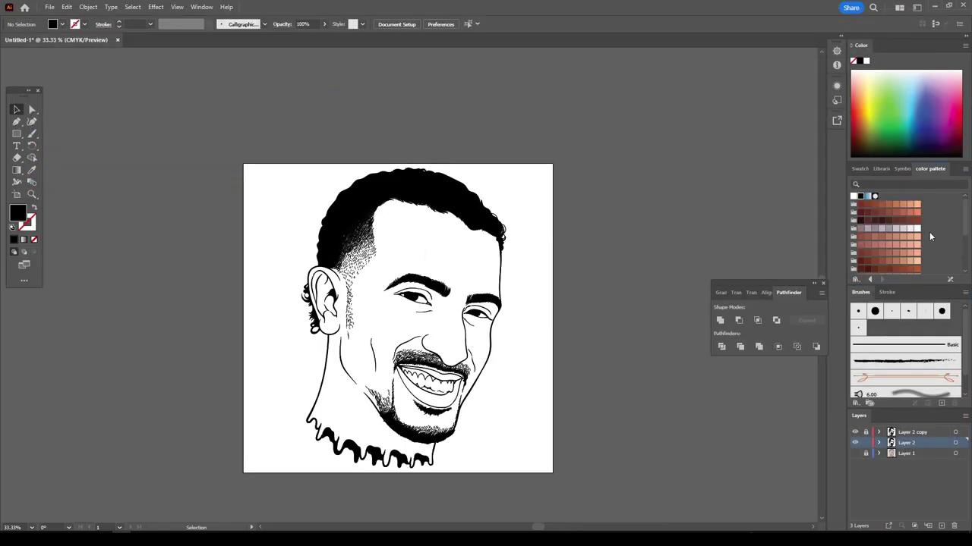
{"action": "left_click", "coordinate": [915, 208]}
- Draw a peach rectangle over the artboard and send it to the back
{"action": "key", "text": "m"}
{"action": "mouse_move", "coordinate": [256, 132]}
{"action": "left_mouse_down"}
{"action": "mouse_move", "coordinate": [324, 190]}
{"action": "mouse_move", "coordinate": [599, 491]}
{"action": "left_mouse_up"}
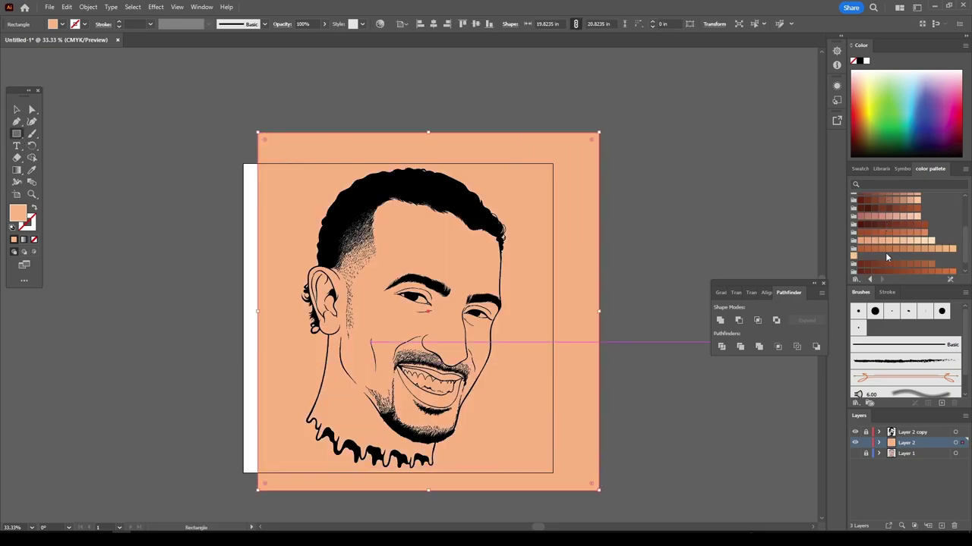
{"action": "key", "text": "v"}
{"action": "right_click", "coordinate": [289, 194]}
{"action": "left_click", "coordinate": [425, 466]}
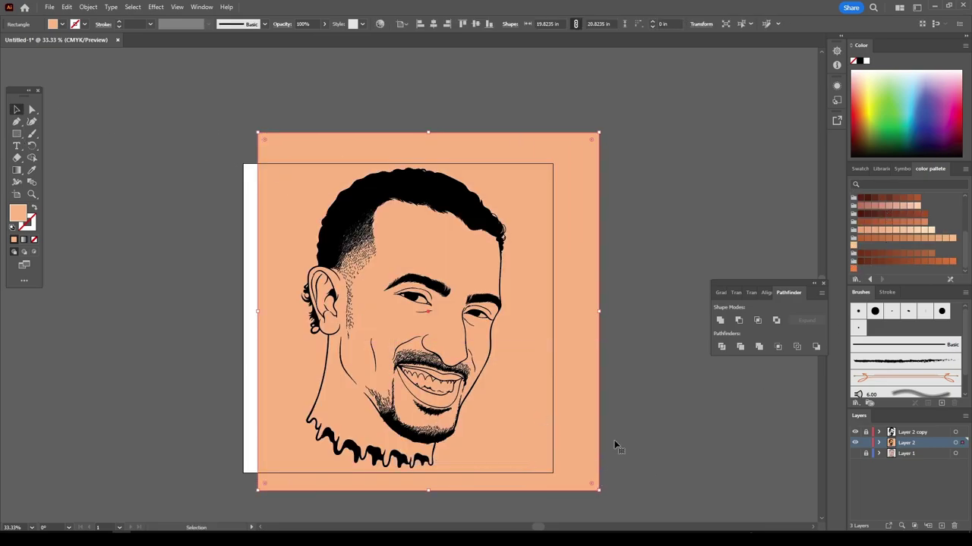
{"action": "left_click", "coordinate": [615, 447]}
- Select the face group and enter it to edit its parts
{"action": "key", "text": "ctrl+minus"}
{"action": "key", "text": "ctrl+minus"}
{"action": "key", "text": "ctrl+plus"}
{"action": "key", "text": "ctrl+plus"}
{"action": "left_click", "coordinate": [602, 345]}
{"action": "right_click", "coordinate": [601, 342]}
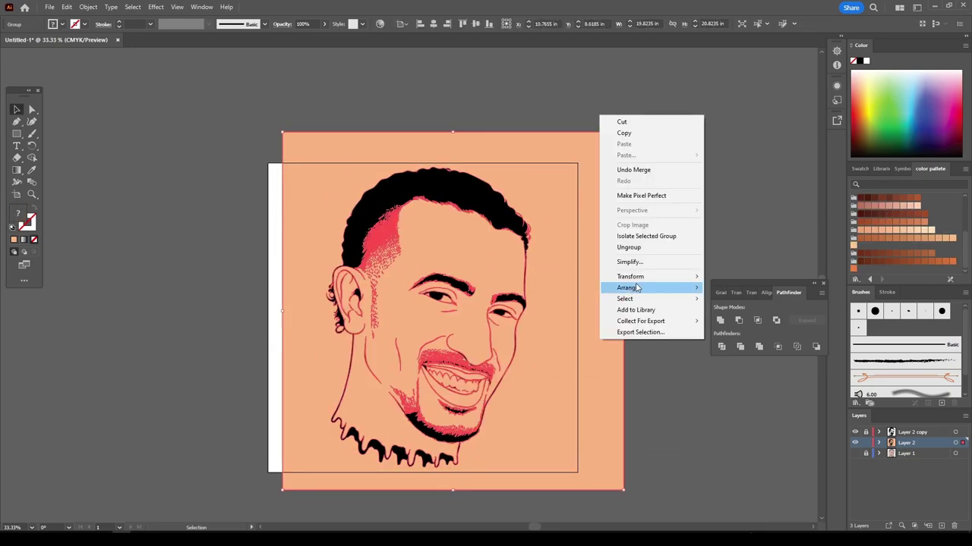
{"action": "double_click", "coordinate": [616, 282]}
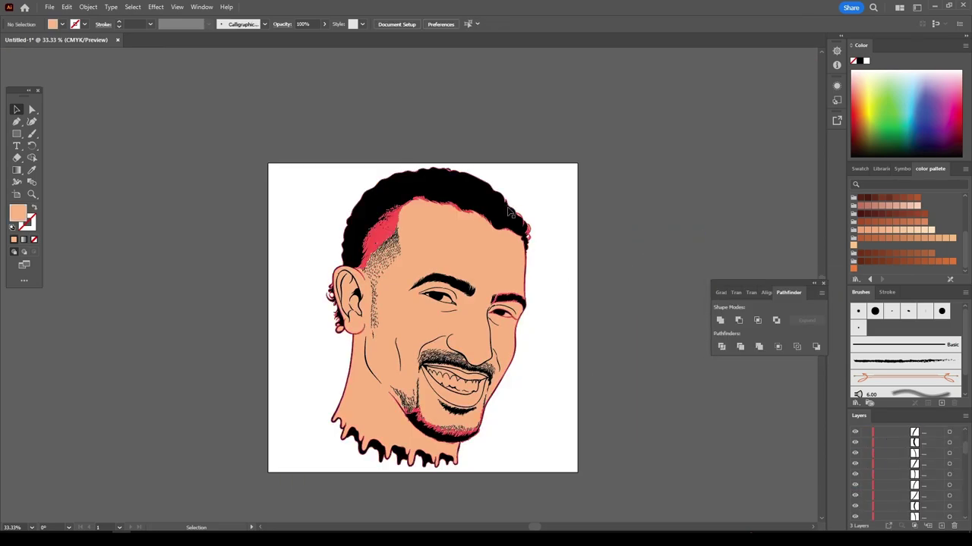
- Fill the gums with pink FC877C
{"action": "scroll", "coordinate": [876, 451], "scroll_direction": "down", "scroll_amount": 5}
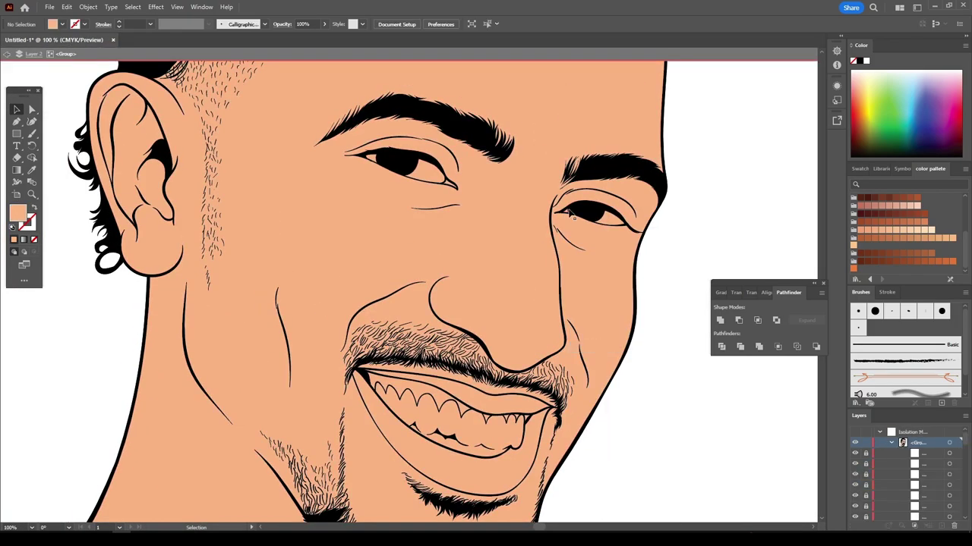
{"action": "left_click_drag", "start_coordinate": [650, 151], "coordinate": [369, 223]}
{"action": "scroll", "coordinate": [918, 222], "scroll_direction": "up", "scroll_amount": 3}
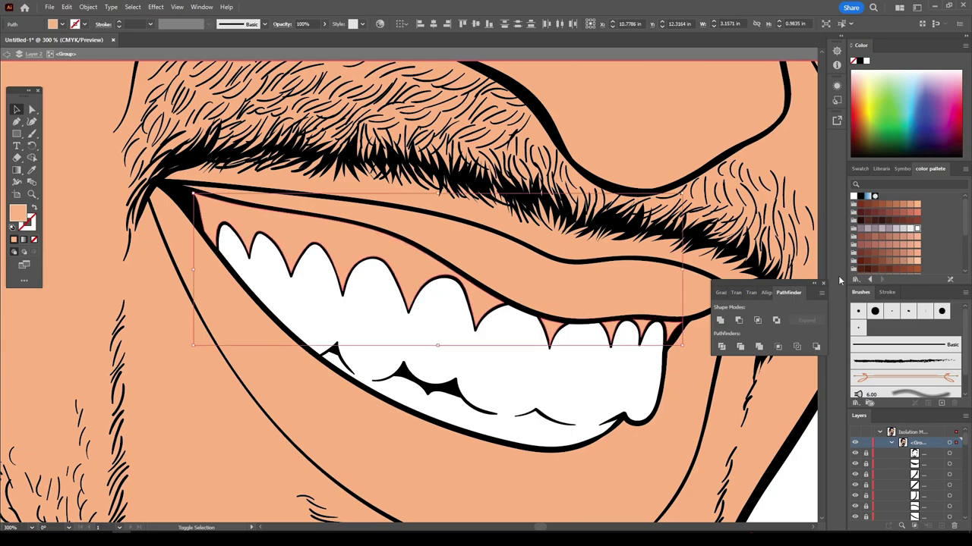
{"action": "left_click", "coordinate": [881, 212]}
{"action": "left_click", "coordinate": [917, 212]}
{"action": "double_click", "coordinate": [18, 214]}
{"action": "left_click_drag", "start_coordinate": [728, 319], "coordinate": [700, 301]}
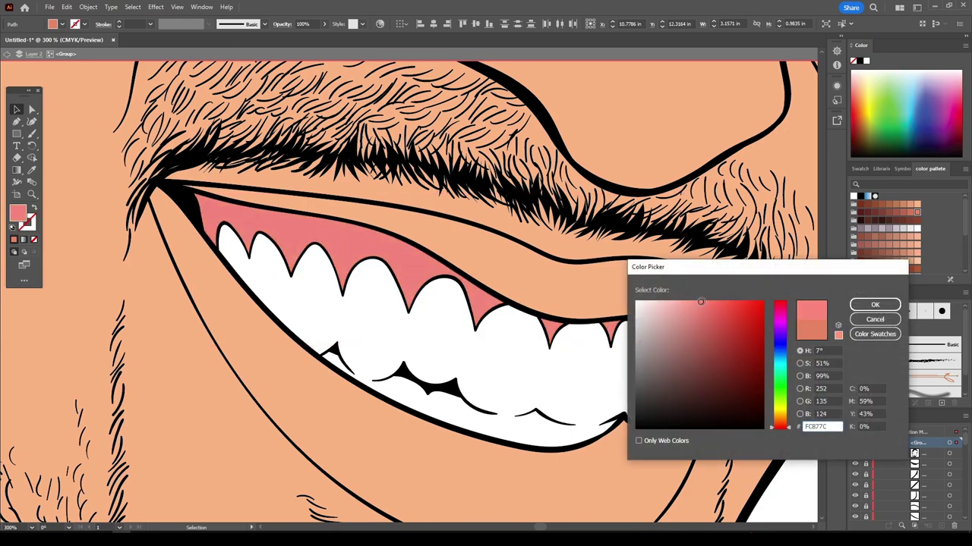
{"action": "left_click", "coordinate": [874, 304]}
- Fill the upper lip with dark red-brown AA504B
{"action": "left_click", "coordinate": [555, 295]}
{"action": "left_click", "coordinate": [888, 212]}
{"action": "double_click", "coordinate": [18, 214]}
{"action": "left_click", "coordinate": [706, 342]}
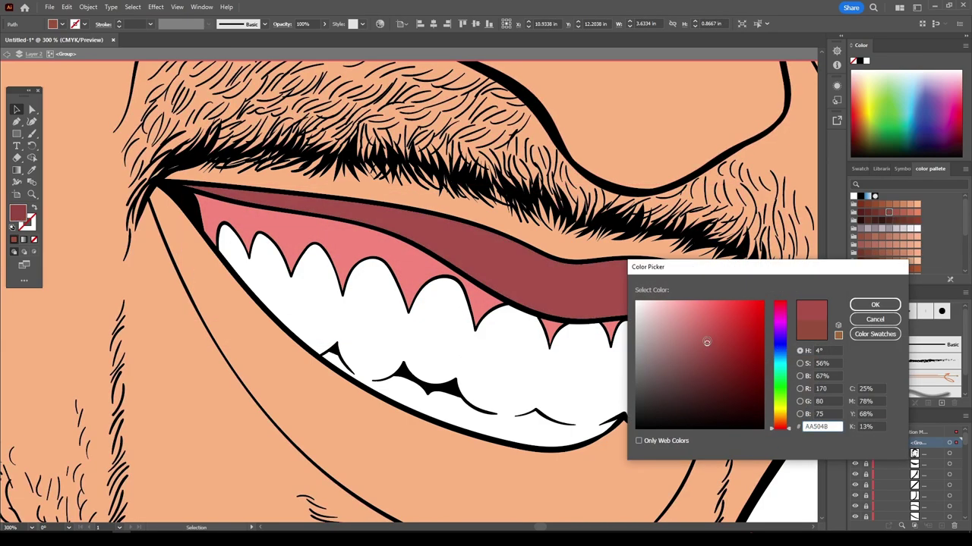
{"action": "left_click", "coordinate": [874, 305]}
- Fill the lower lip with salmon pink EF877D and exit the isolated face group
{"action": "left_click", "coordinate": [590, 465]}
{"action": "left_click", "coordinate": [888, 212]}
{"action": "left_click", "coordinate": [917, 212]}
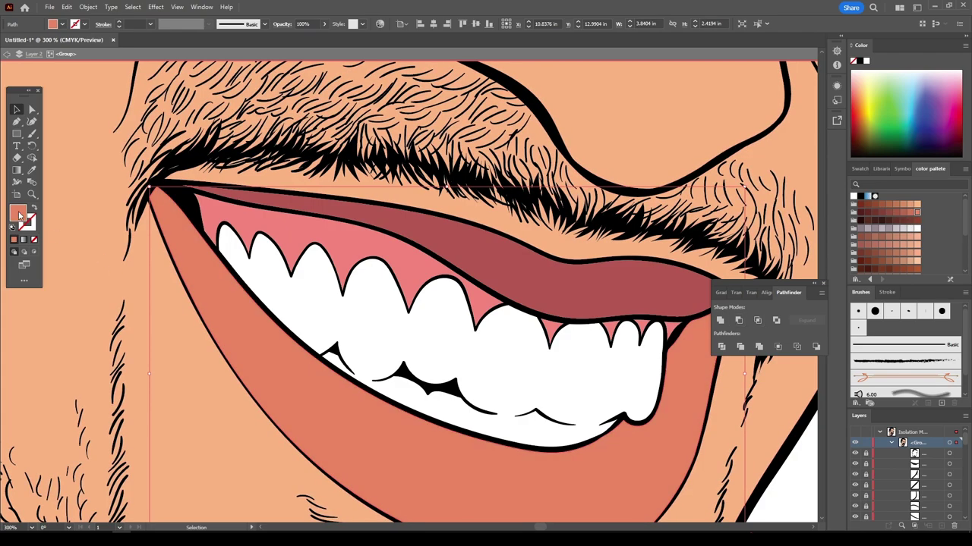
{"action": "double_click", "coordinate": [19, 214]}
{"action": "left_click", "coordinate": [696, 308]}
{"action": "left_click", "coordinate": [874, 305]}
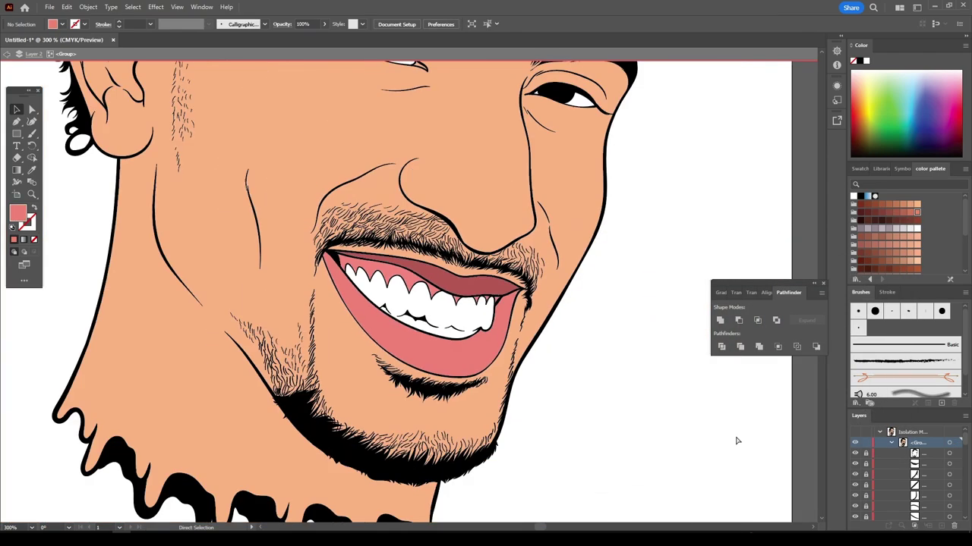
{"action": "scroll", "coordinate": [672, 397], "scroll_direction": "down", "scroll_amount": 3}
{"action": "scroll", "coordinate": [421, 233], "scroll_direction": "up", "scroll_amount": 4}
{"action": "scroll", "coordinate": [420, 233], "scroll_direction": "down", "scroll_amount": 3}
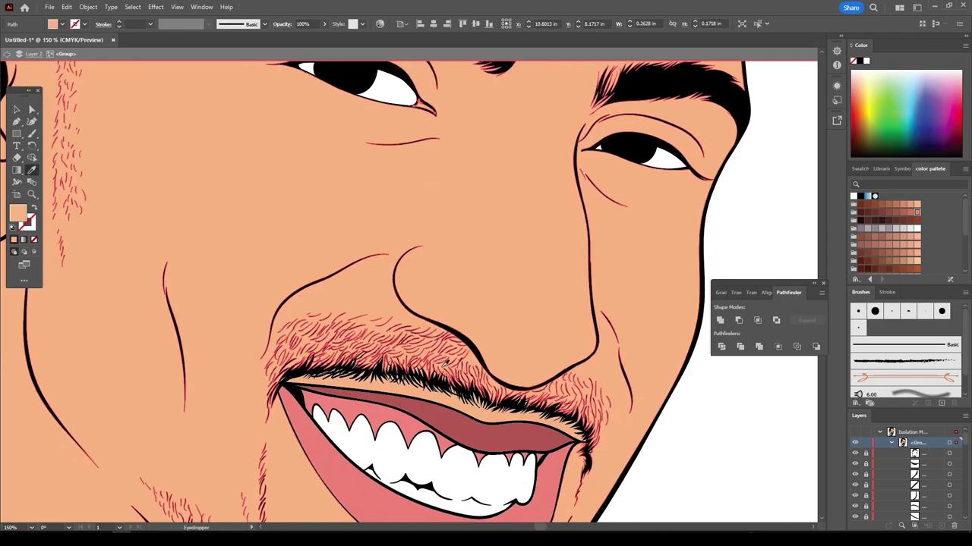
{"action": "key", "text": "Escape"}
- Add a new shading layer and choose a dark brown fill for shadows
{"action": "key", "text": "ctrl+minus"}
{"action": "key", "text": "ctrl+minus"}
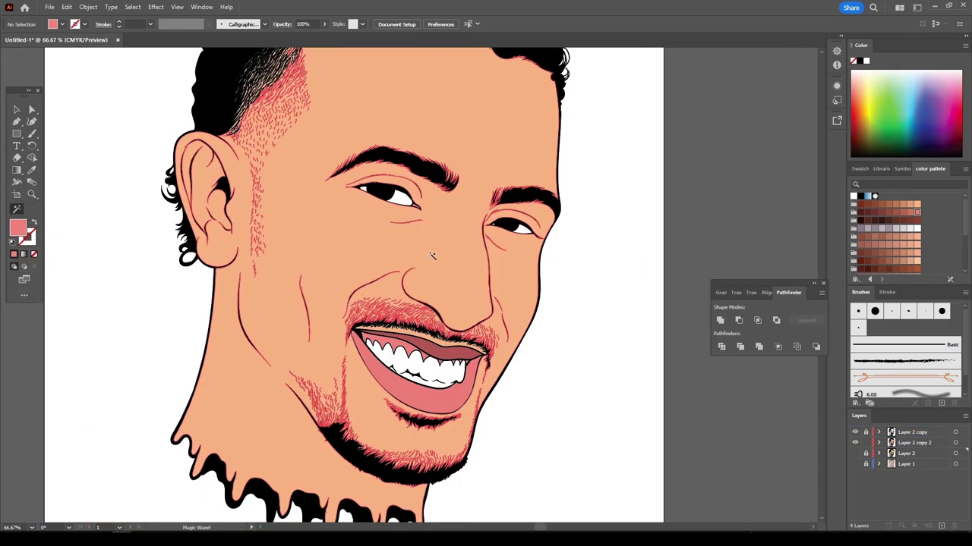
{"action": "left_click", "coordinate": [855, 454]}
{"action": "key", "text": "ctrl+minus"}
{"action": "left_click", "coordinate": [855, 453]}
{"action": "key", "text": "y"}
{"action": "scroll", "coordinate": [920, 243], "scroll_direction": "down", "scroll_amount": 2}
{"action": "scroll", "coordinate": [915, 232], "scroll_direction": "up", "scroll_amount": 3}
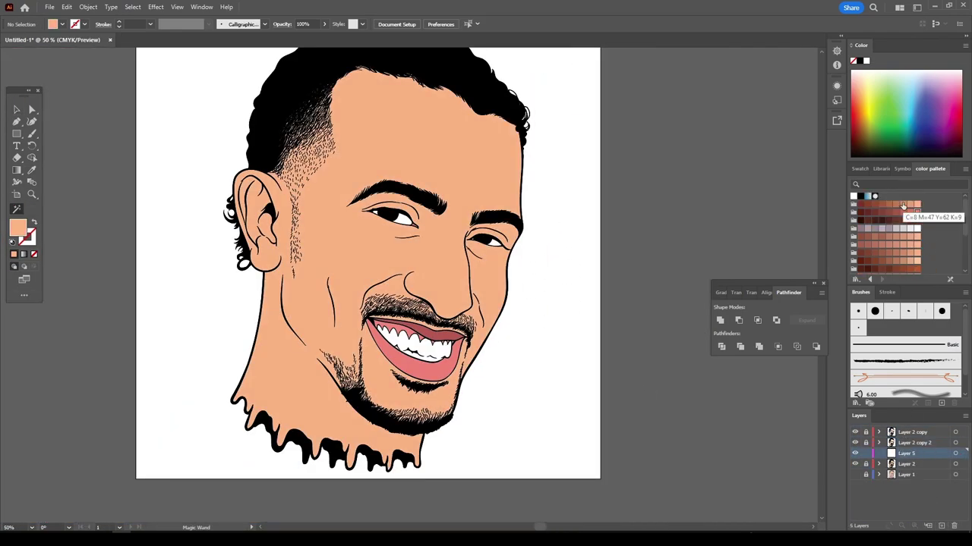
{"action": "left_click", "coordinate": [32, 133]}
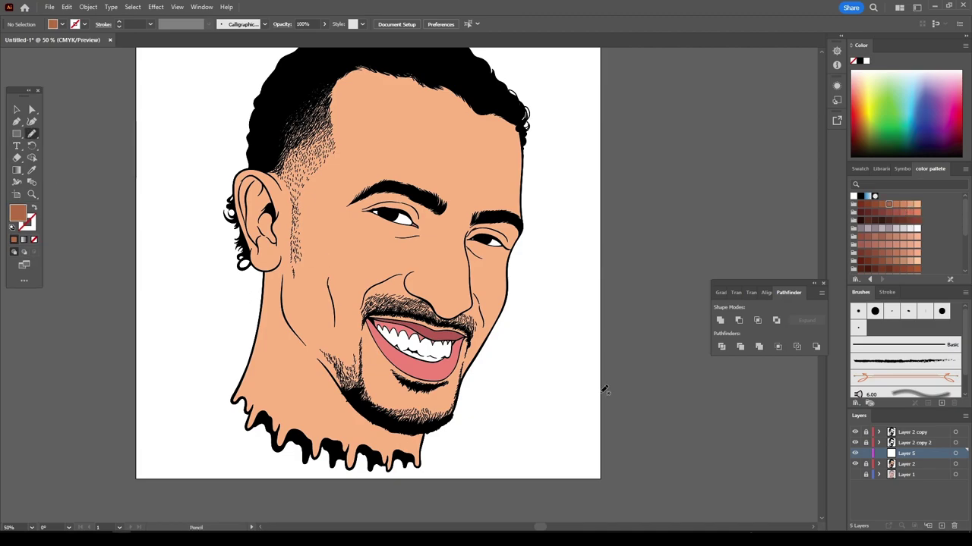
{"action": "scroll", "coordinate": [483, 211], "scroll_direction": "up", "scroll_amount": 3}
{"action": "scroll", "coordinate": [507, 274], "scroll_direction": "up", "scroll_amount": 3}
- Draw brown shadows over the eyelid crease, eye corner and under the eye
{"action": "left_click_drag", "start_coordinate": [255, 352], "coordinate": [632, 392]}
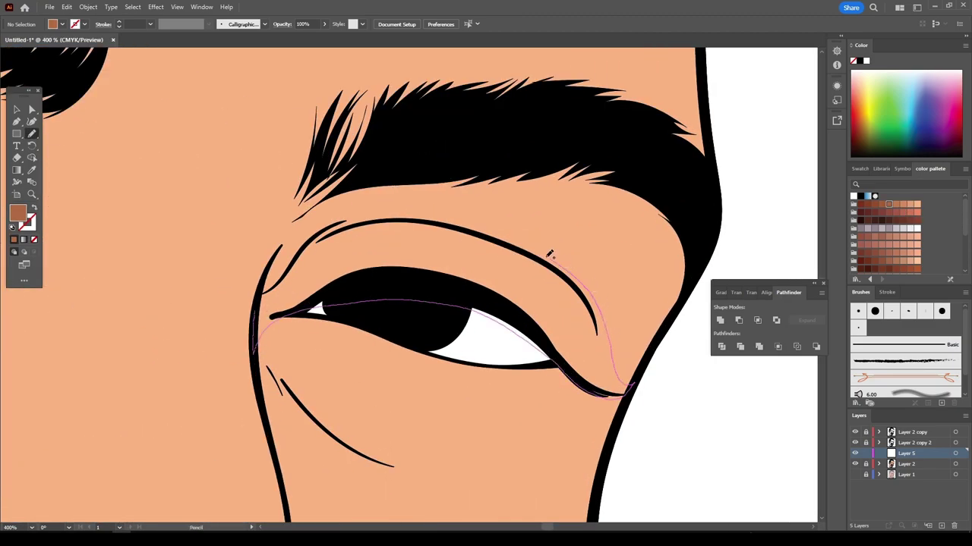
{"action": "left_click_drag", "start_coordinate": [536, 325], "coordinate": [334, 243]}
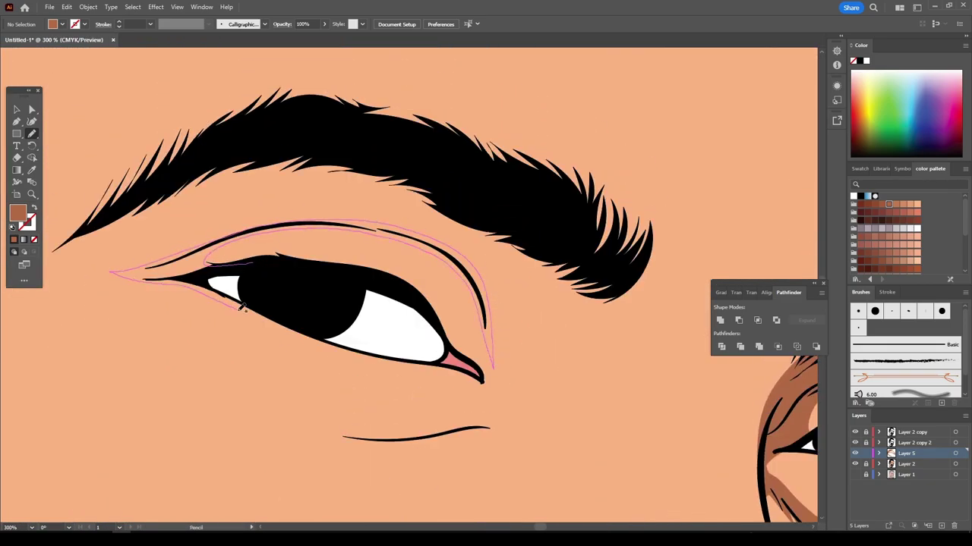
{"action": "left_click_drag", "start_coordinate": [427, 232], "coordinate": [235, 252]}
{"action": "left_click_drag", "start_coordinate": [469, 428], "coordinate": [492, 426]}
{"action": "key", "text": "ctrl+minus"}
{"action": "key", "text": "ctrl+minus"}
{"action": "key", "text": "ctrl+minus"}
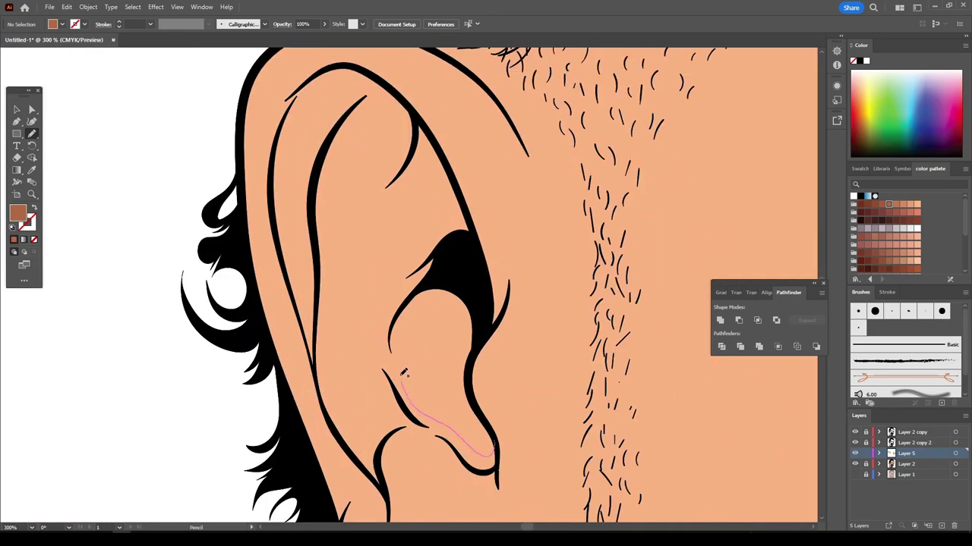
- Add brown shadows inside and along the upper ear and under the beard
{"action": "left_click_drag", "start_coordinate": [495, 472], "coordinate": [493, 475]}
{"action": "scroll", "coordinate": [416, 261], "scroll_direction": "up", "scroll_amount": 3}
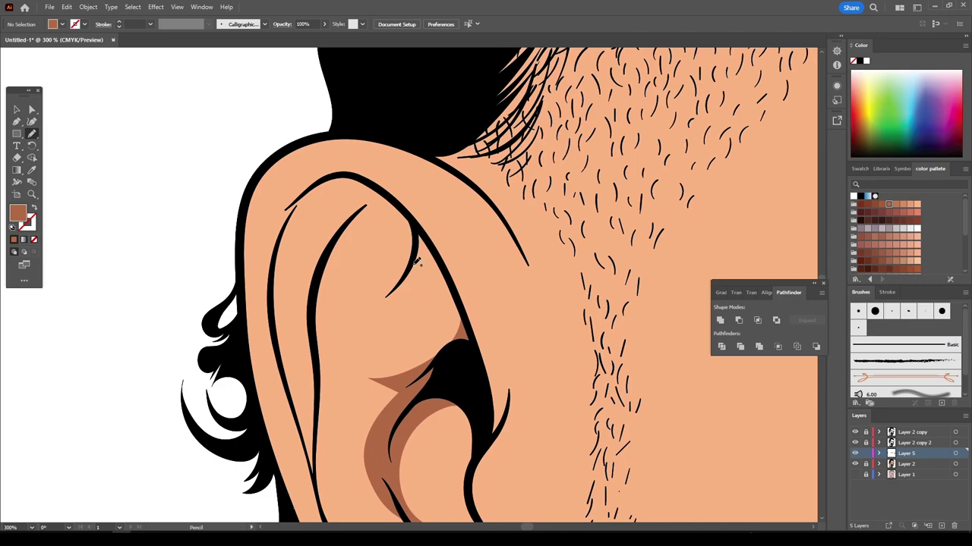
{"action": "left_click_drag", "start_coordinate": [267, 287], "coordinate": [267, 287]}
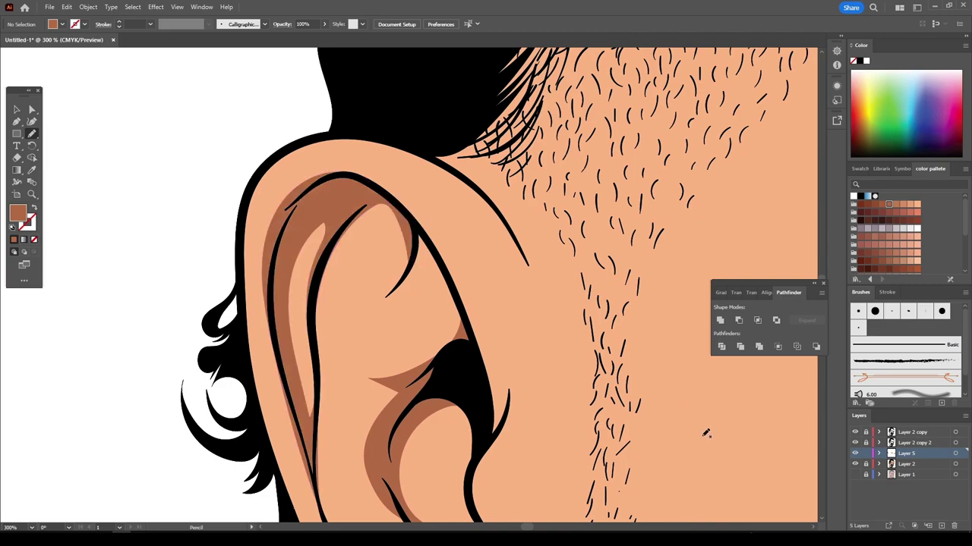
{"action": "key", "text": "ctrl+minus"}
{"action": "key", "text": "ctrl+minus"}
{"action": "key", "text": "ctrl+minus"}
{"action": "key", "text": "ctrl+plus"}
{"action": "key", "text": "ctrl+plus"}
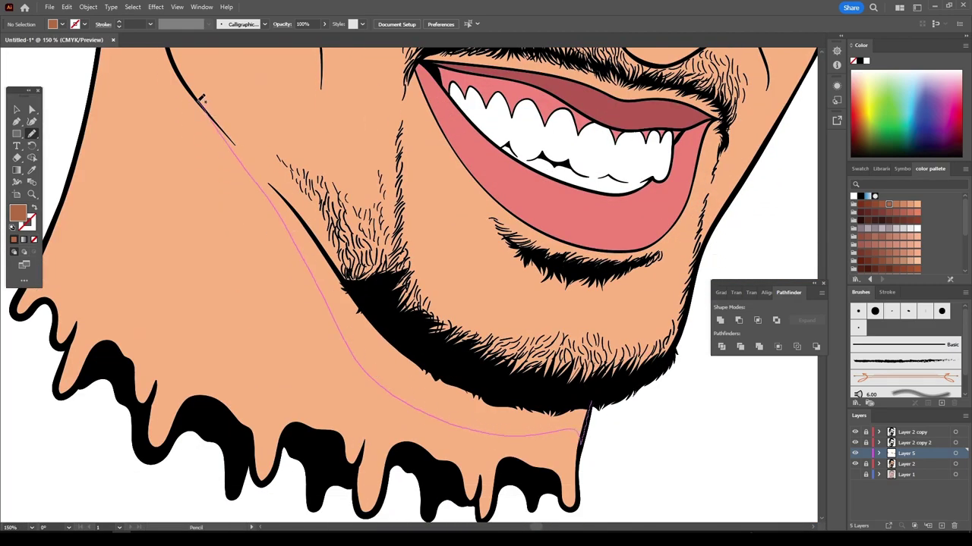
{"action": "left_click_drag", "start_coordinate": [201, 98], "coordinate": [204, 102]}
- Draw brown shadow shapes around the nostril and along the cheek edge
{"action": "key", "text": "ctrl+plus"}
{"action": "scroll", "coordinate": [334, 262], "scroll_direction": "up", "scroll_amount": 5}
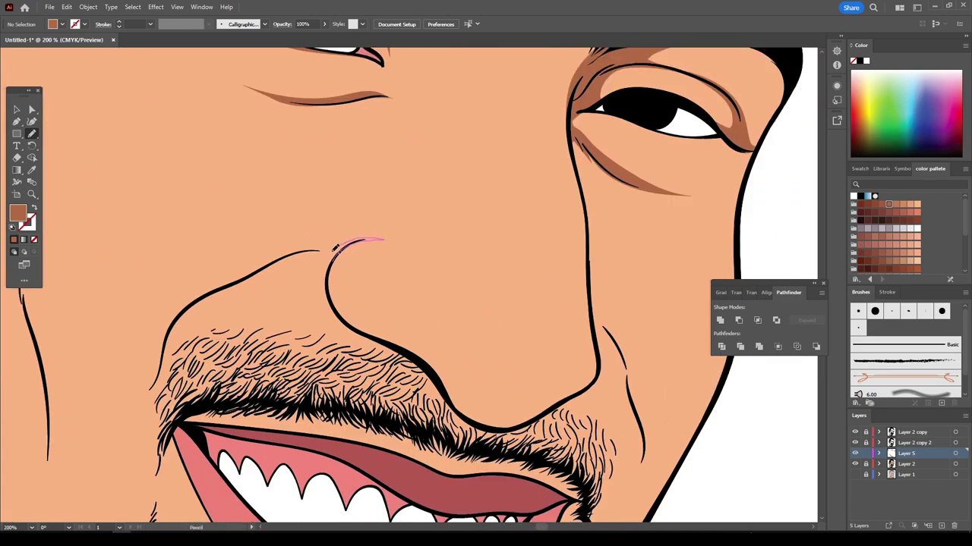
{"action": "left_click_drag", "start_coordinate": [338, 307], "coordinate": [338, 307]}
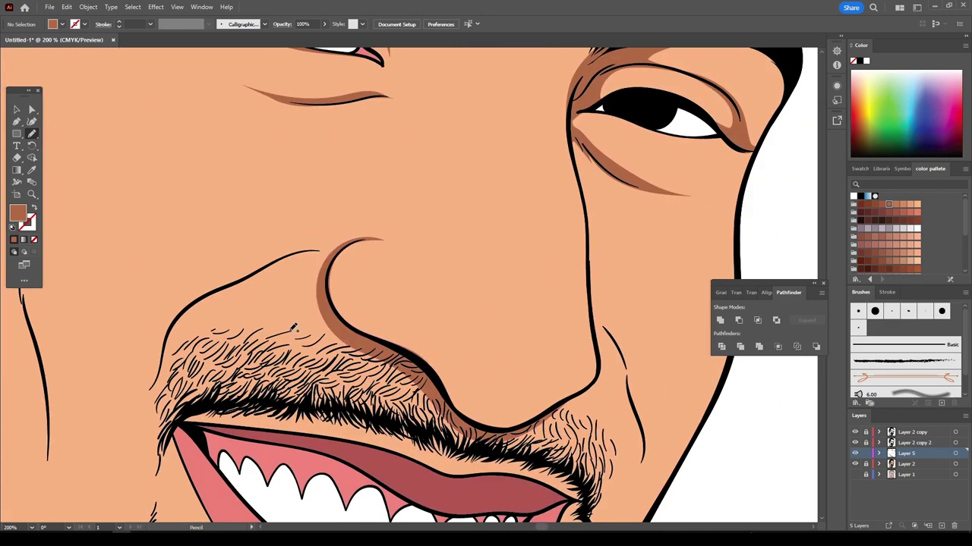
{"action": "key", "text": "ctrl+plus"}
{"action": "scroll", "coordinate": [425, 323], "scroll_direction": "right", "scroll_amount": 5}
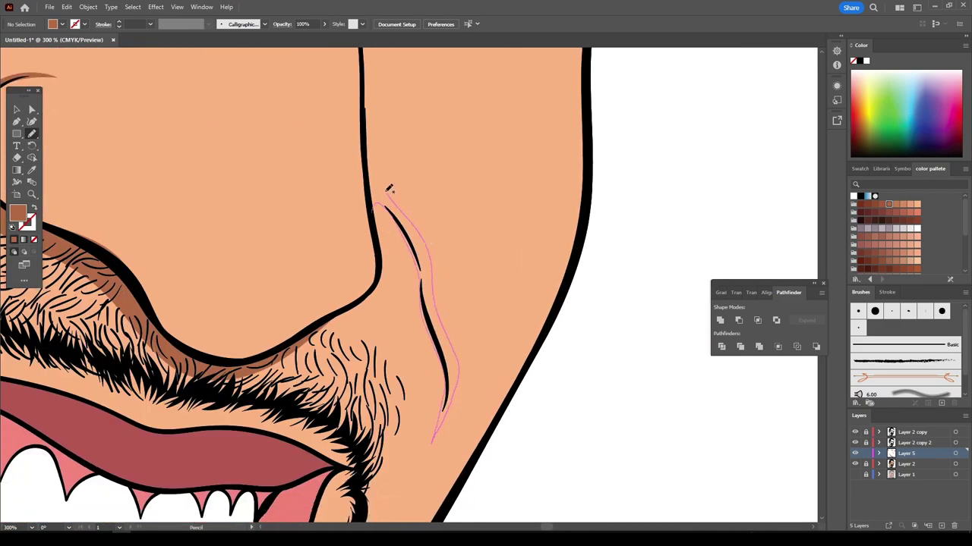
{"action": "left_click_drag", "start_coordinate": [388, 189], "coordinate": [389, 188]}
- Shade along the forehead and right hairline in brown, then set up Layer 6
{"action": "key", "text": "ctrl+minus"}
{"action": "key", "text": "ctrl+minus"}
{"action": "key", "text": "ctrl+minus"}
{"action": "key", "text": "ctrl+plus"}
{"action": "key", "text": "ctrl+plus"}
{"action": "key", "text": "ctrl+plus"}
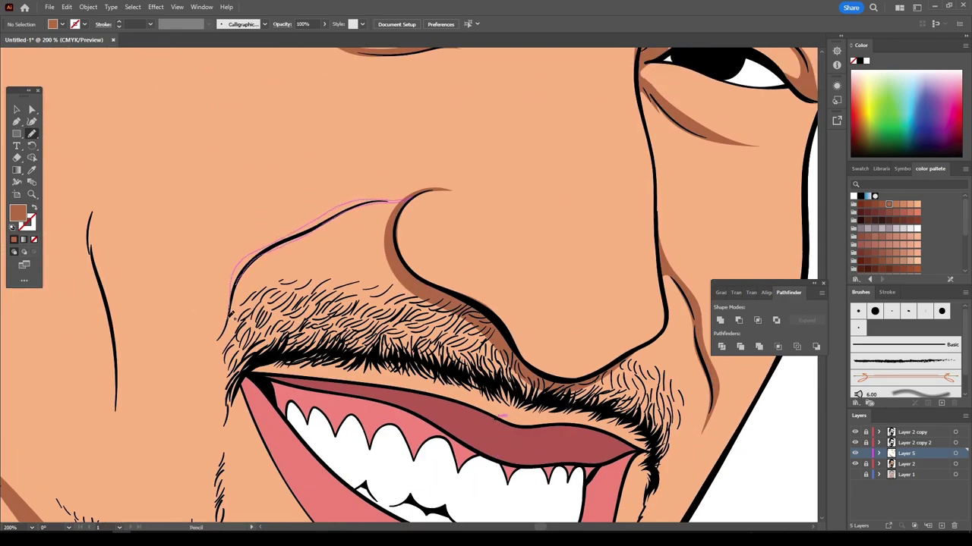
{"action": "key", "text": "ctrl+minus"}
{"action": "key", "text": "ctrl+minus"}
{"action": "key", "text": "ctrl+minus"}
{"action": "key", "text": "ctrl+plus"}
{"action": "key", "text": "ctrl+plus"}
{"action": "key", "text": "ctrl+plus"}
{"action": "scroll", "coordinate": [455, 274], "scroll_direction": "up", "scroll_amount": 1}
{"action": "left_click_drag", "start_coordinate": [661, 298], "coordinate": [561, 262]}
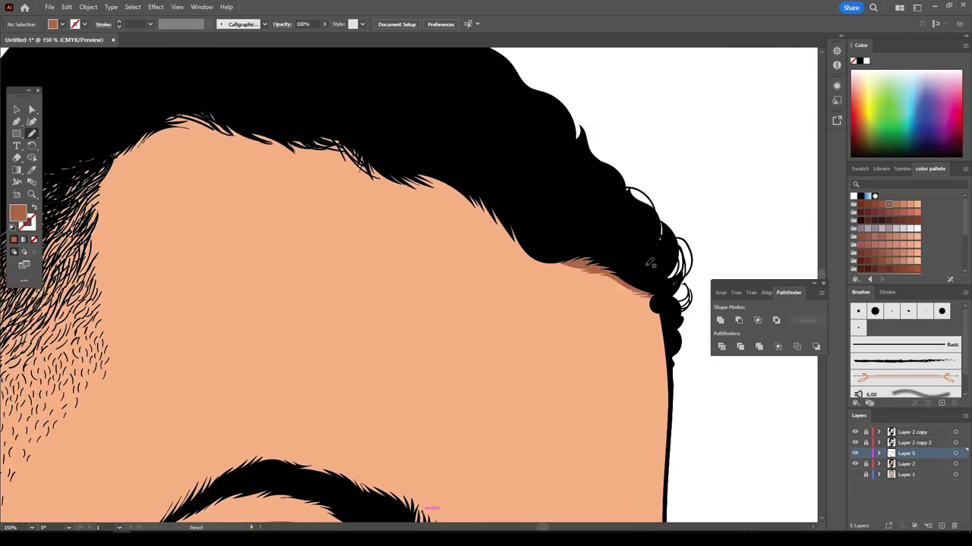
{"action": "left_click_drag", "start_coordinate": [345, 171], "coordinate": [345, 171]}
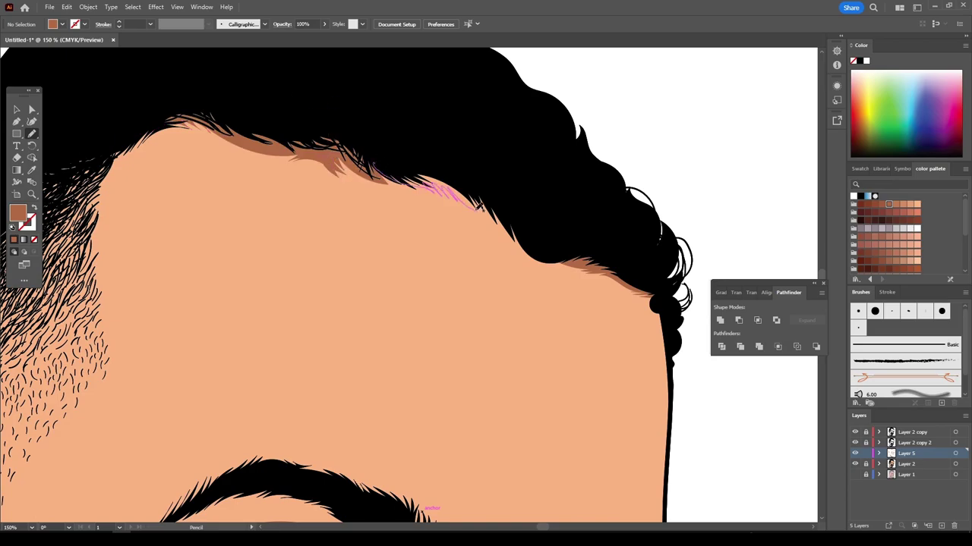
{"action": "key", "text": "ctrl+minus"}
{"action": "key", "text": "ctrl+minus"}
{"action": "key", "text": "ctrl+minus"}
{"action": "key", "text": "ctrl+plus"}
{"action": "key", "text": "ctrl+l"}
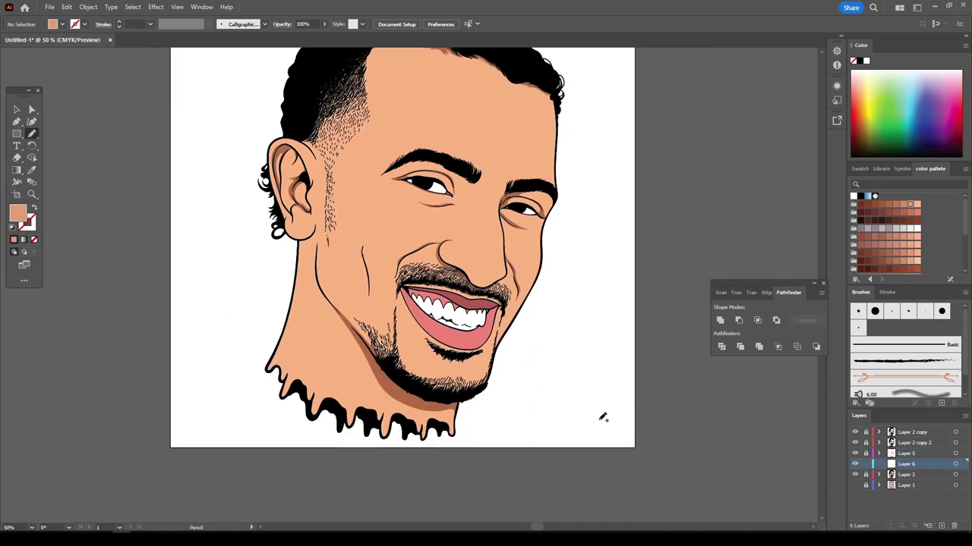
- Draw lighter-brown shading along the nostril and on the cheek beside the nose
{"action": "scroll", "coordinate": [490, 228], "scroll_direction": "up", "scroll_amount": 3}
{"action": "left_click_drag", "start_coordinate": [399, 295], "coordinate": [399, 294]}
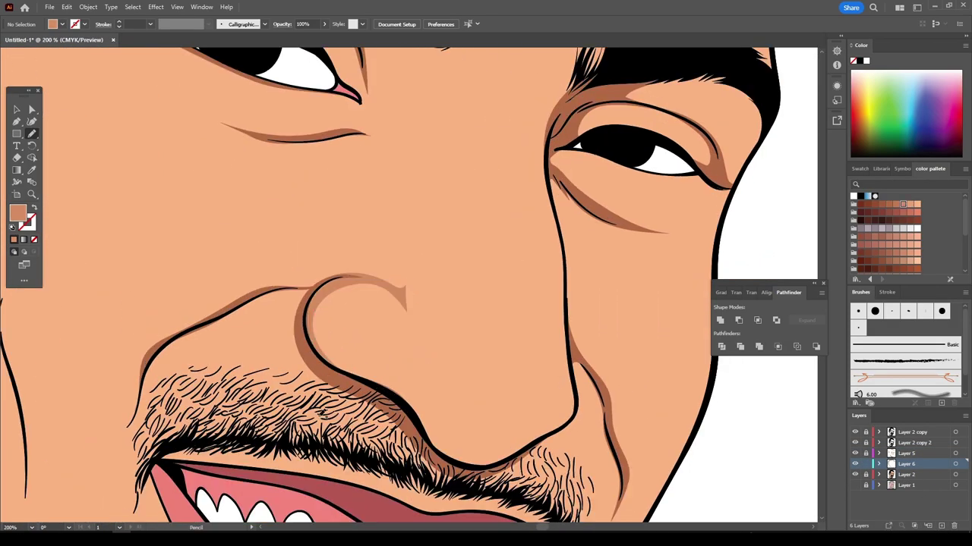
{"action": "scroll", "coordinate": [483, 270], "scroll_direction": "down", "scroll_amount": 3}
{"action": "scroll", "coordinate": [483, 271], "scroll_direction": "right", "scroll_amount": 3}
{"action": "left_click_drag", "start_coordinate": [523, 347], "coordinate": [524, 347]}
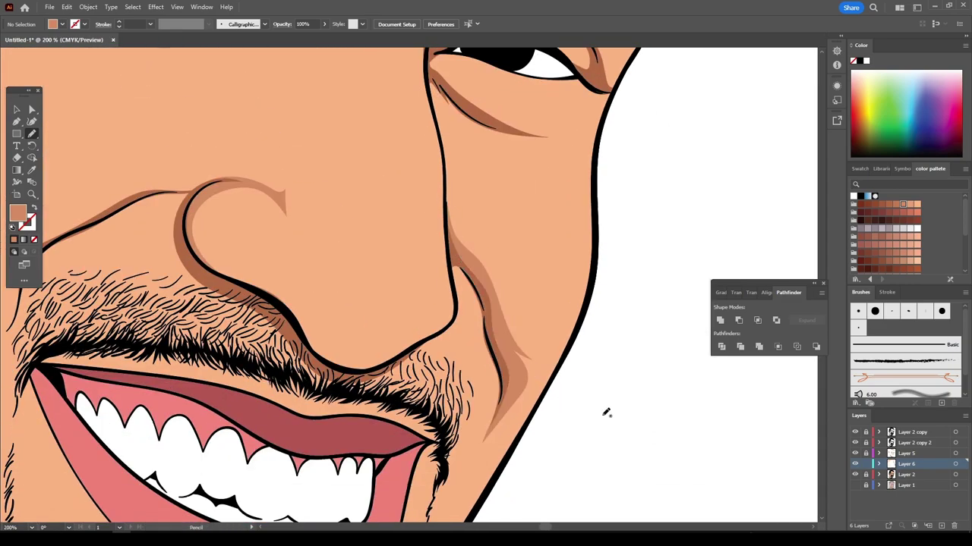
{"action": "scroll", "coordinate": [377, 208], "scroll_direction": "up", "scroll_amount": 2}
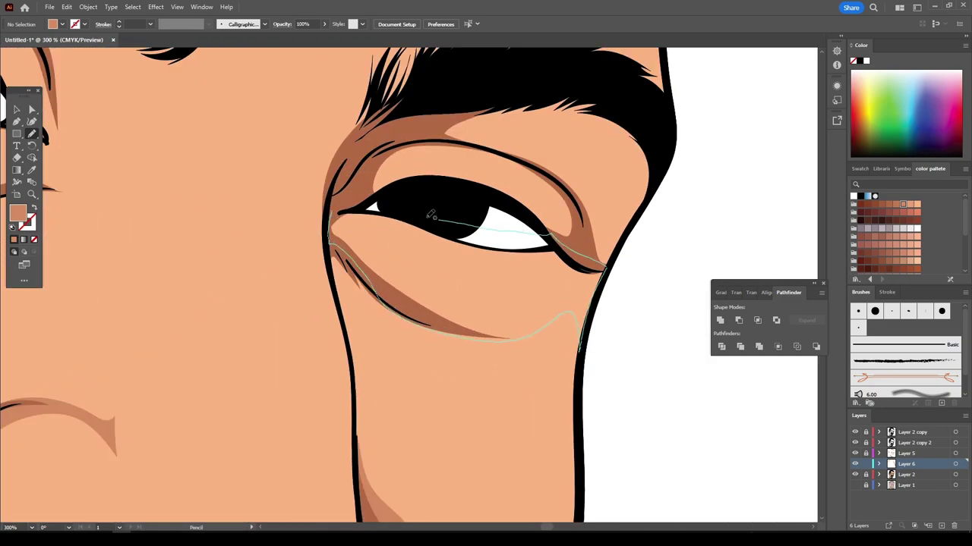
{"action": "left_click_drag", "start_coordinate": [400, 260], "coordinate": [400, 260]}
- Shade above the eye and along the upper lid into the brow
{"action": "scroll", "coordinate": [400, 260], "scroll_direction": "up", "scroll_amount": 2}
{"action": "left_click_drag", "start_coordinate": [395, 213], "coordinate": [469, 195]}
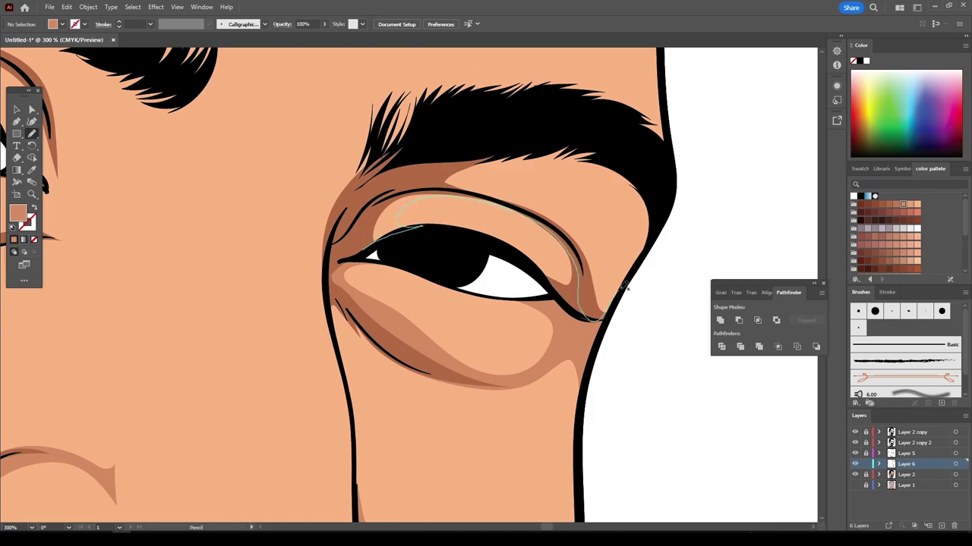
{"action": "left_click_drag", "start_coordinate": [578, 222], "coordinate": [578, 223]}
{"action": "scroll", "coordinate": [521, 224], "scroll_direction": "down", "scroll_amount": 5}
{"action": "scroll", "coordinate": [665, 425], "scroll_direction": "up", "scroll_amount": 5}
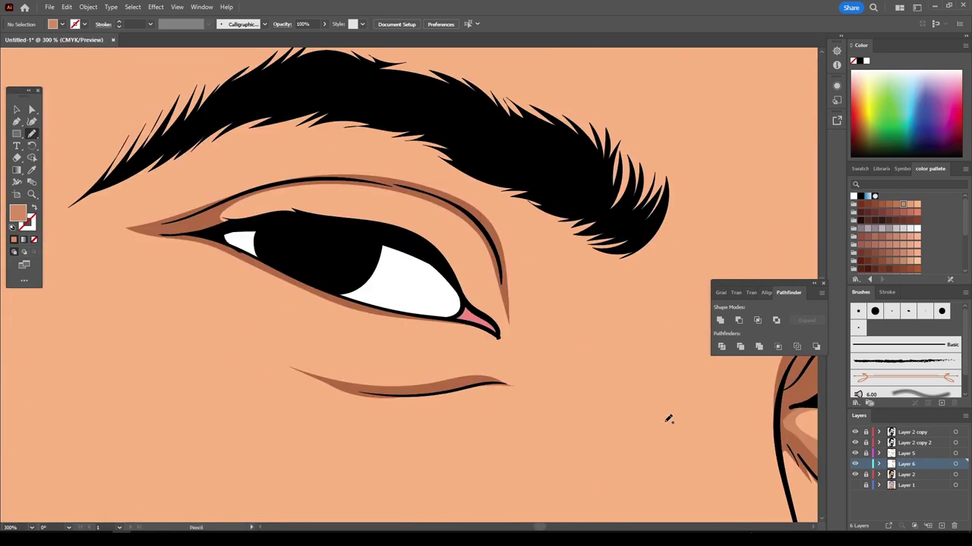
{"action": "left_click_drag", "start_coordinate": [479, 225], "coordinate": [555, 186]}
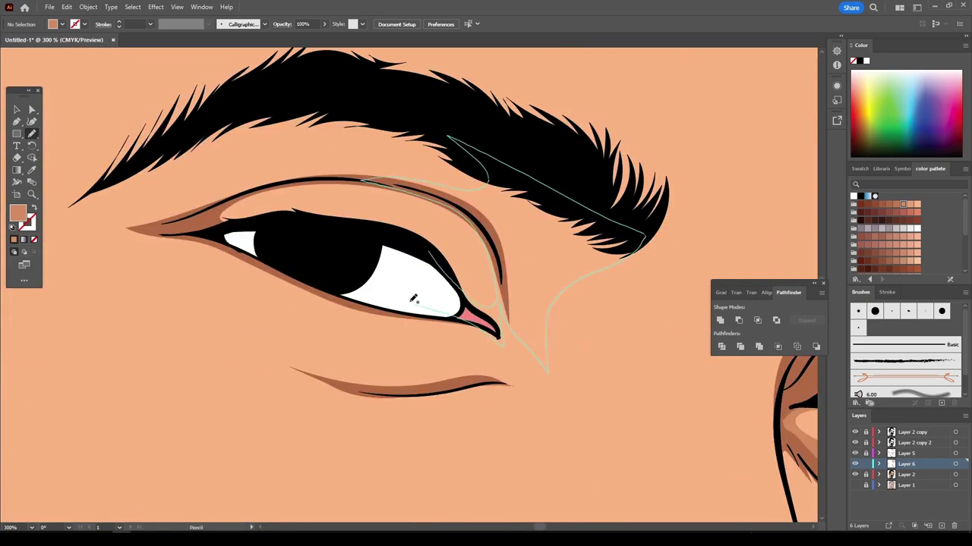
{"action": "left_click_drag", "start_coordinate": [413, 299], "coordinate": [413, 298]}
{"action": "left_click_drag", "start_coordinate": [228, 211], "coordinate": [206, 222]}
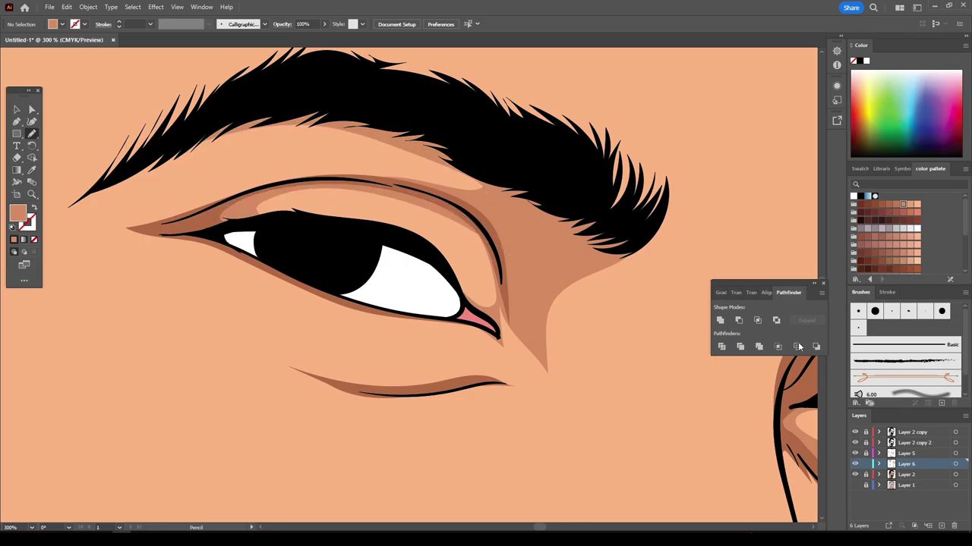
{"action": "scroll", "coordinate": [556, 385], "scroll_direction": "left", "scroll_amount": 3}
{"action": "key", "text": "ctrl+minus"}
{"action": "key", "text": "ctrl+minus"}
{"action": "key", "text": "ctrl+minus"}
{"action": "key", "text": "ctrl+minus"}
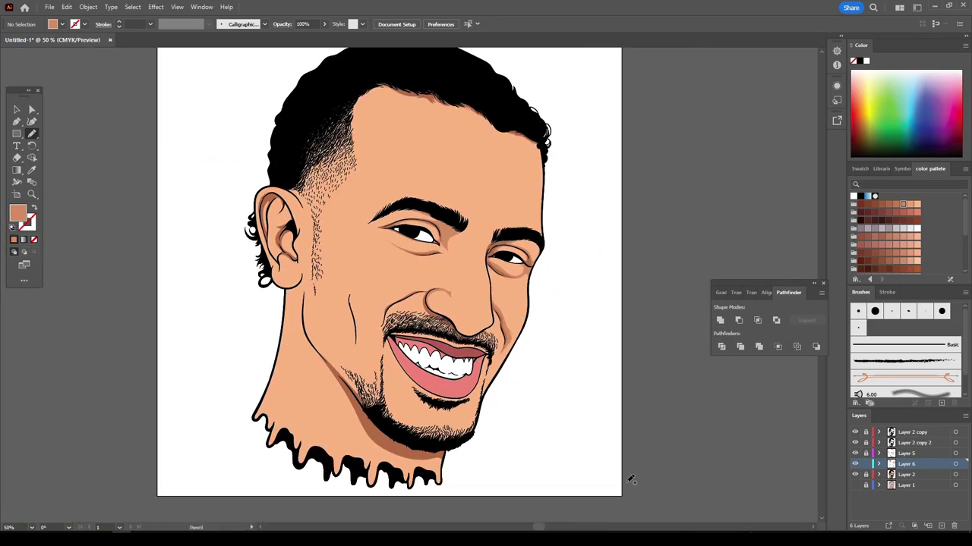
- Add Layer 7 and draw shading near the nose, under the left eye and beside the nose
{"action": "left_click", "coordinate": [941, 525]}
{"action": "scroll", "coordinate": [439, 331], "scroll_direction": "up", "scroll_amount": 5}
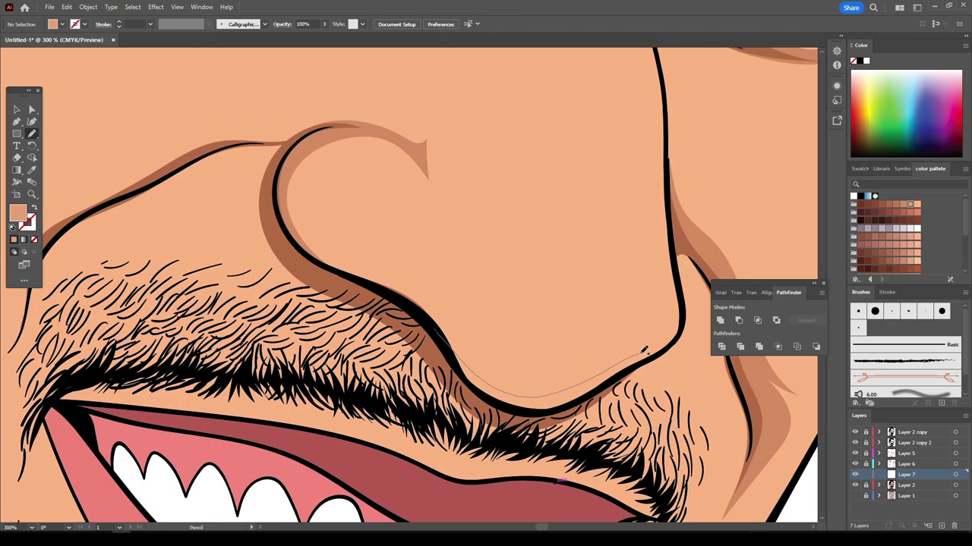
{"action": "scroll", "coordinate": [418, 258], "scroll_direction": "down", "scroll_amount": 5}
{"action": "scroll", "coordinate": [420, 236], "scroll_direction": "up", "scroll_amount": 5}
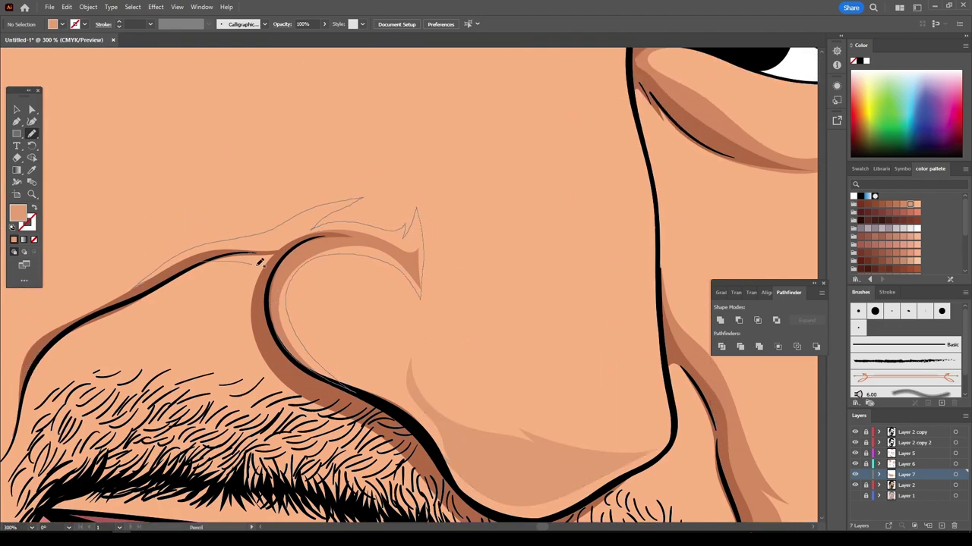
{"action": "scroll", "coordinate": [258, 257], "scroll_direction": "down", "scroll_amount": 5}
{"action": "left_click_drag", "start_coordinate": [259, 261], "coordinate": [326, 238]}
{"action": "scroll", "coordinate": [206, 232], "scroll_direction": "up", "scroll_amount": 4}
{"action": "left_click_drag", "start_coordinate": [323, 211], "coordinate": [338, 240]}
{"action": "left_click_drag", "start_coordinate": [401, 188], "coordinate": [436, 112]}
{"action": "scroll", "coordinate": [633, 401], "scroll_direction": "down", "scroll_amount": 2}
{"action": "scroll", "coordinate": [633, 401], "scroll_direction": "right", "scroll_amount": 3}
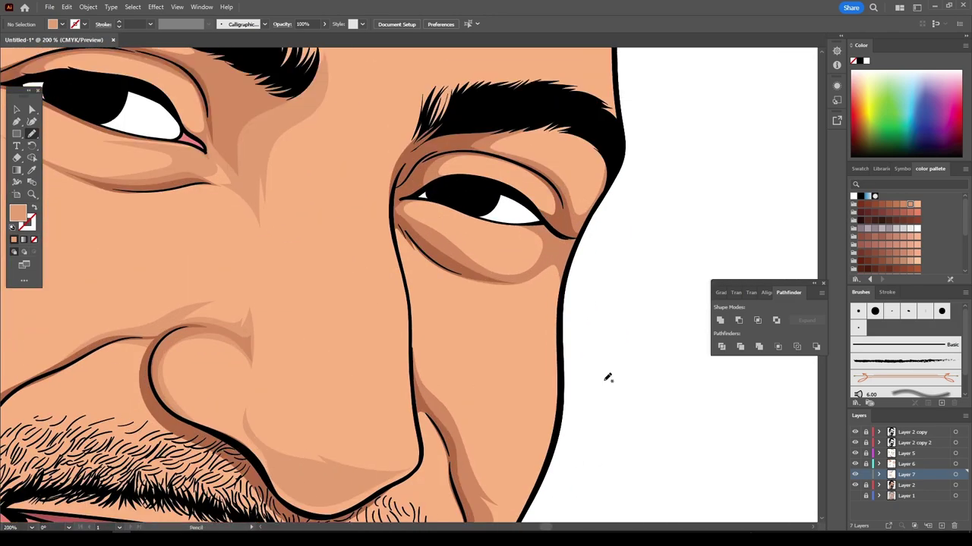
{"action": "scroll", "coordinate": [610, 379], "scroll_direction": "up", "scroll_amount": 1}
- Draw shading under the right eye, on the eyelid, near the inner brow and along the cheek
{"action": "left_click_drag", "start_coordinate": [488, 278], "coordinate": [427, 218]}
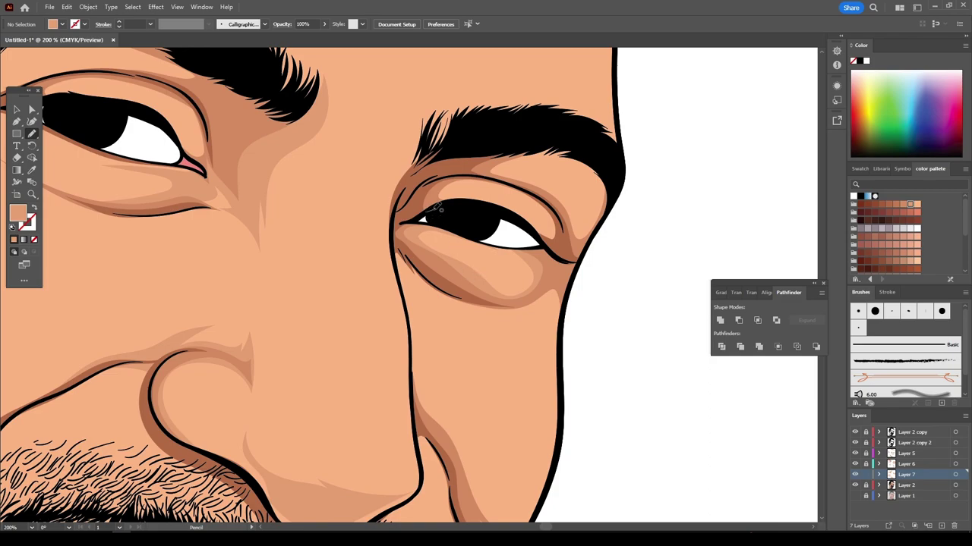
{"action": "left_click_drag", "start_coordinate": [576, 198], "coordinate": [577, 201]}
{"action": "scroll", "coordinate": [661, 431], "scroll_direction": "down", "scroll_amount": 2}
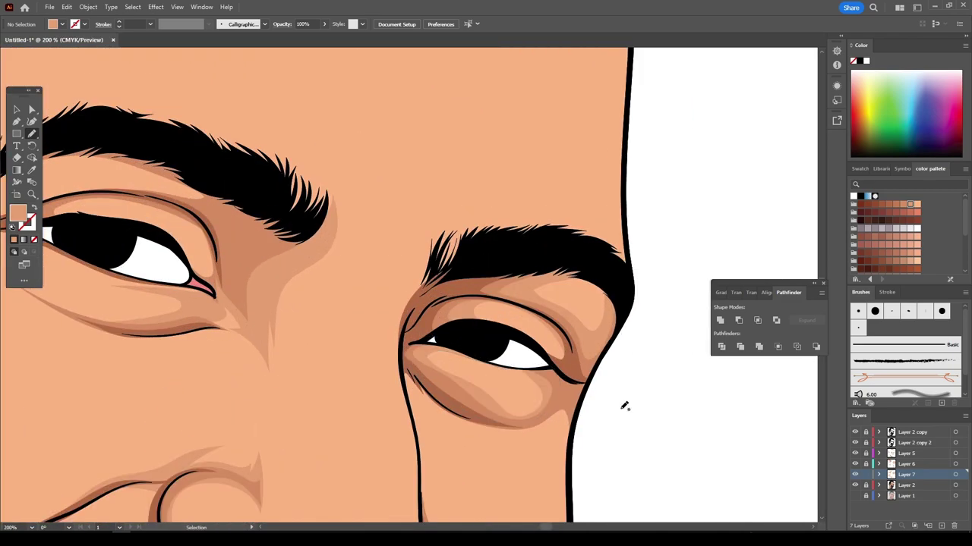
{"action": "scroll", "coordinate": [625, 402], "scroll_direction": "up", "scroll_amount": 2}
{"action": "left_click_drag", "start_coordinate": [413, 304], "coordinate": [434, 260]}
{"action": "left_click_drag", "start_coordinate": [568, 278], "coordinate": [565, 281]}
{"action": "scroll", "coordinate": [568, 278], "scroll_direction": "up", "scroll_amount": 1}
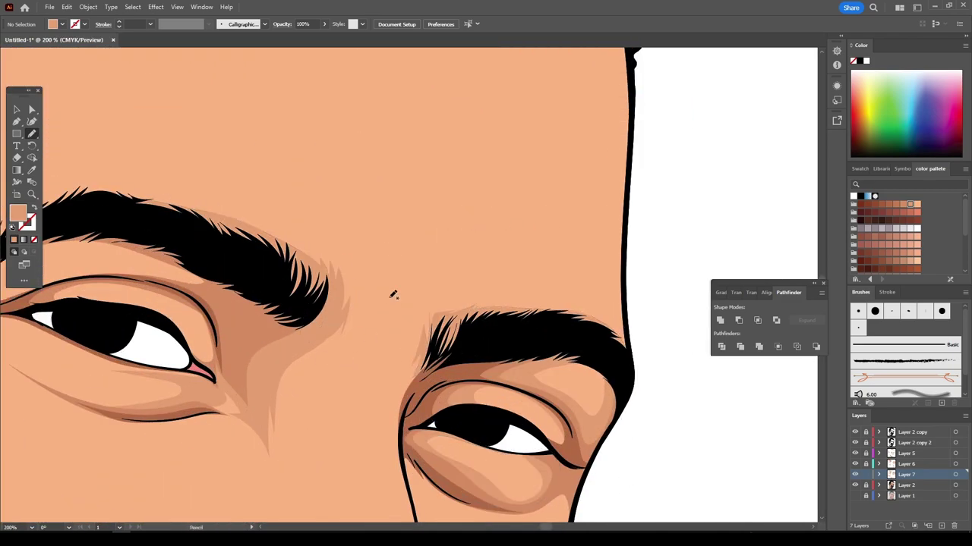
{"action": "scroll", "coordinate": [393, 288], "scroll_direction": "up", "scroll_amount": 2}
{"action": "left_click_drag", "start_coordinate": [627, 495], "coordinate": [589, 267]}
{"action": "scroll", "coordinate": [577, 487], "scroll_direction": "down", "scroll_amount": 2}
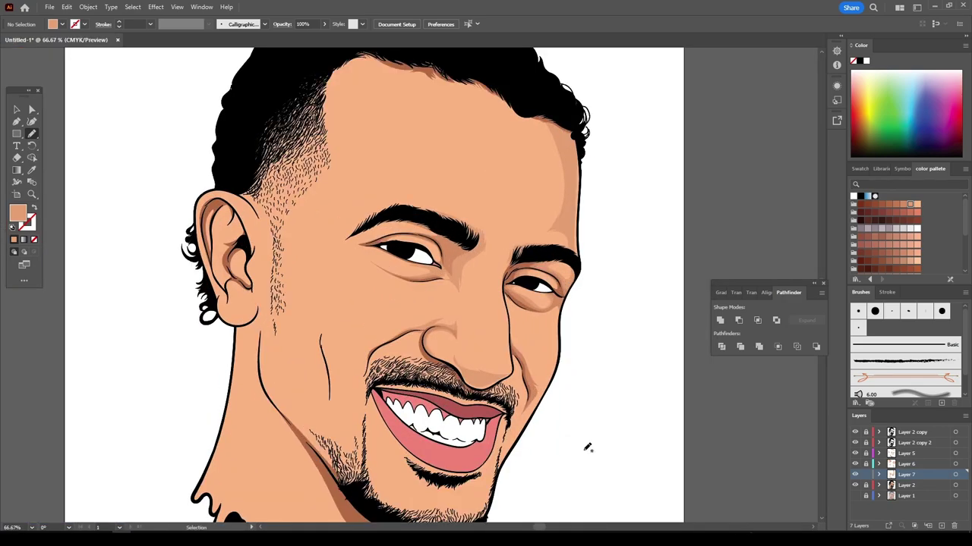
{"action": "scroll", "coordinate": [585, 445], "scroll_direction": "up", "scroll_amount": 2}
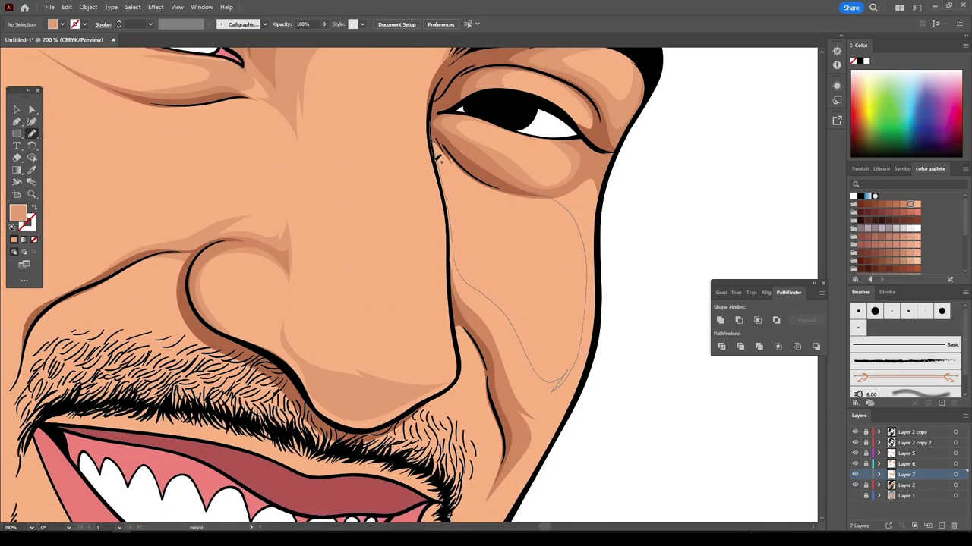
{"action": "left_click_drag", "start_coordinate": [538, 190], "coordinate": [539, 190]}
{"action": "scroll", "coordinate": [683, 441], "scroll_direction": "down", "scroll_amount": 2}
{"action": "scroll", "coordinate": [499, 219], "scroll_direction": "up", "scroll_amount": 2}
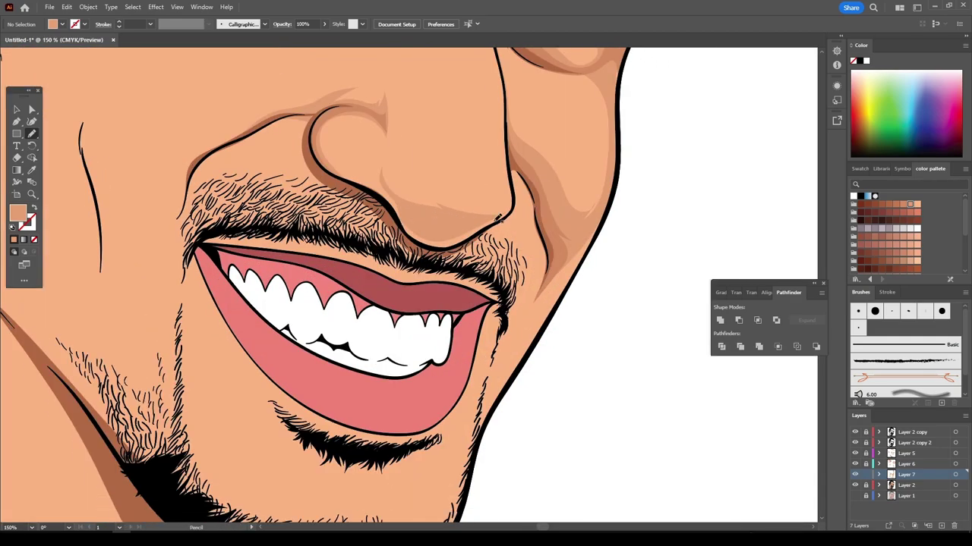
{"action": "scroll", "coordinate": [522, 260], "scroll_direction": "down", "scroll_amount": 1}
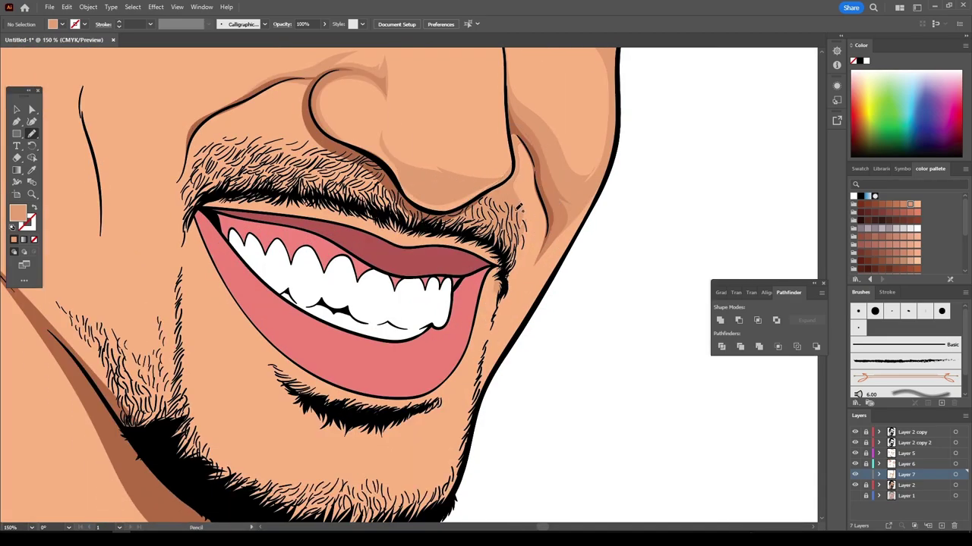
{"action": "left_click_drag", "start_coordinate": [555, 283], "coordinate": [554, 284]}
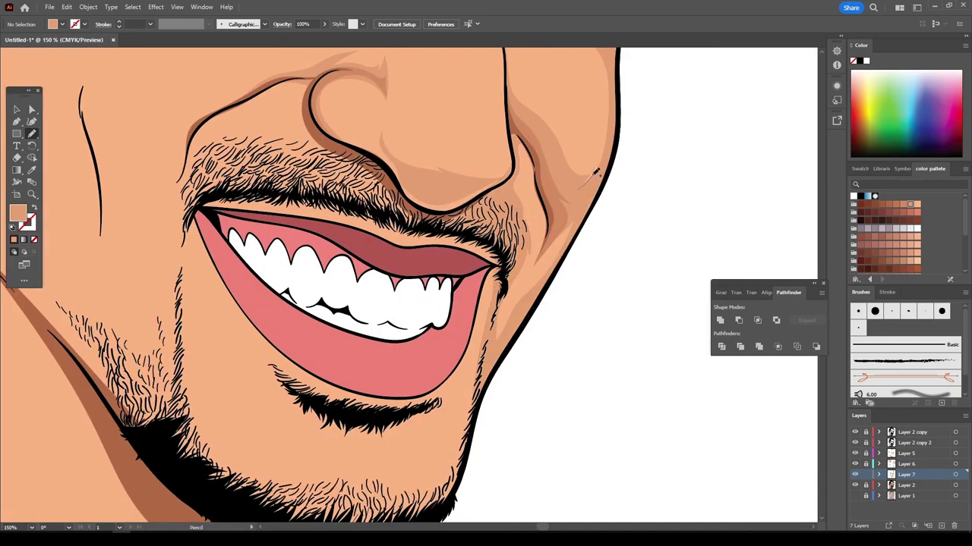
{"action": "scroll", "coordinate": [629, 444], "scroll_direction": "down", "scroll_amount": 2}
{"action": "scroll", "coordinate": [453, 283], "scroll_direction": "up", "scroll_amount": 2}
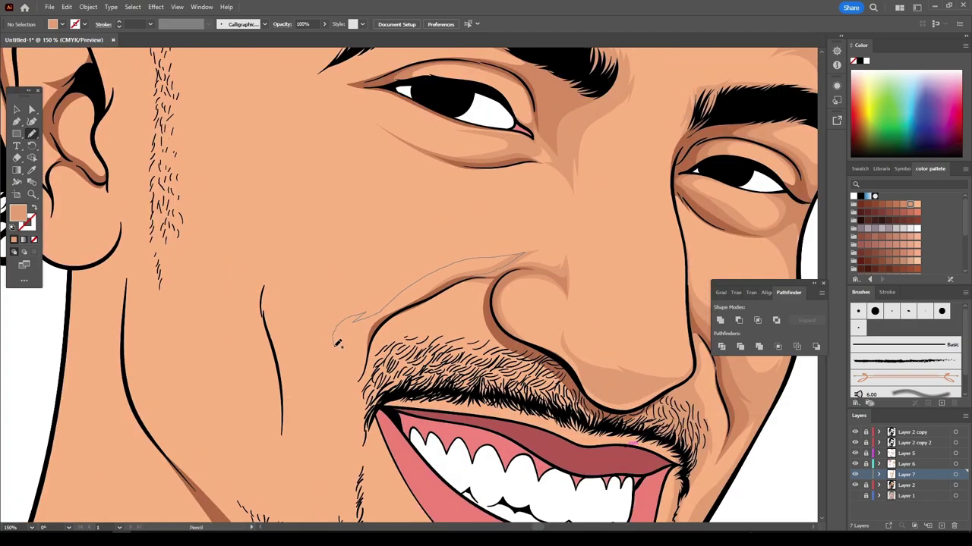
- Shade above the mustache, on the cheek, under the eye and the eye-corner creases
{"action": "left_click_drag", "start_coordinate": [338, 343], "coordinate": [362, 427]}
{"action": "scroll", "coordinate": [363, 426], "scroll_direction": "down", "scroll_amount": 2}
{"action": "scroll", "coordinate": [340, 296], "scroll_direction": "up", "scroll_amount": 2}
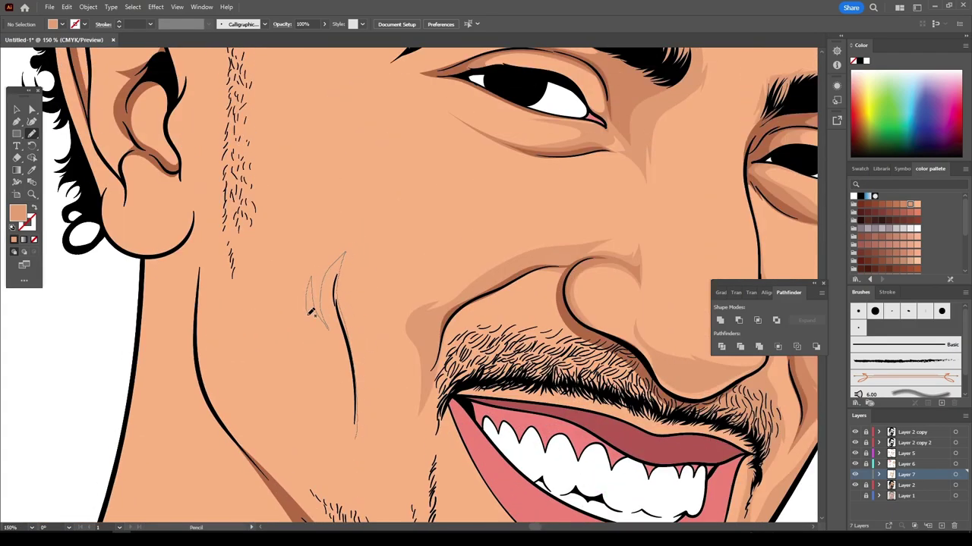
{"action": "left_click_drag", "start_coordinate": [310, 312], "coordinate": [311, 313]}
{"action": "scroll", "coordinate": [311, 314], "scroll_direction": "down", "scroll_amount": 2}
{"action": "scroll", "coordinate": [537, 492], "scroll_direction": "up", "scroll_amount": 2}
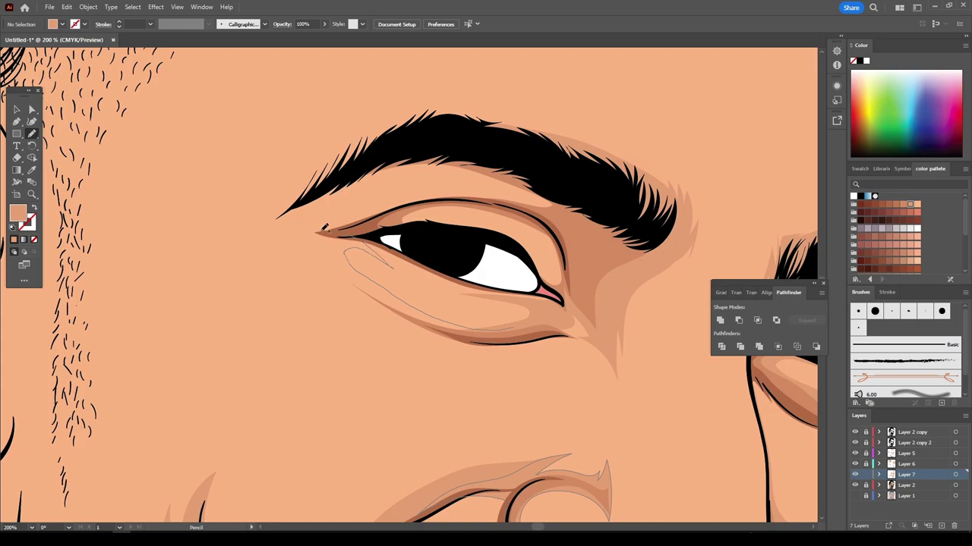
{"action": "left_click_drag", "start_coordinate": [325, 226], "coordinate": [374, 238]}
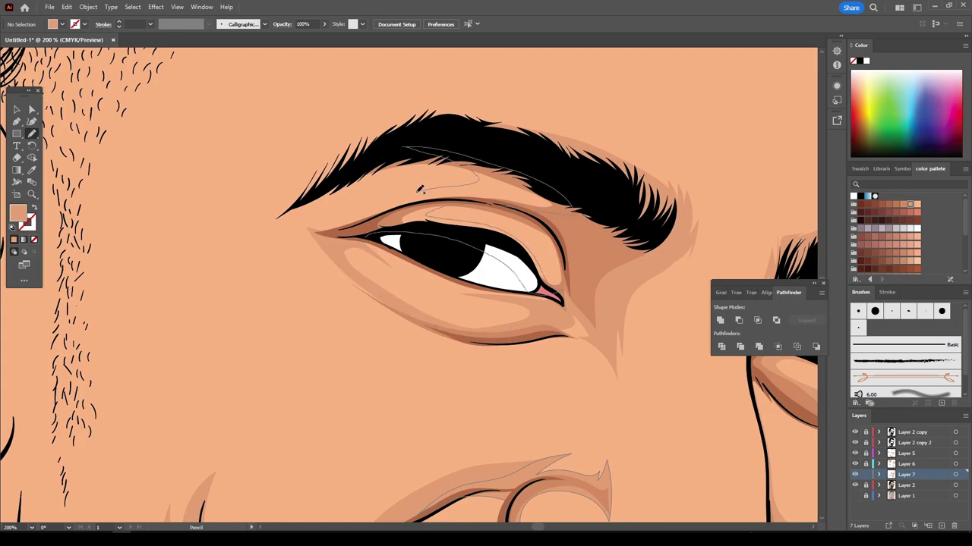
{"action": "key", "text": "ctrl+equal"}
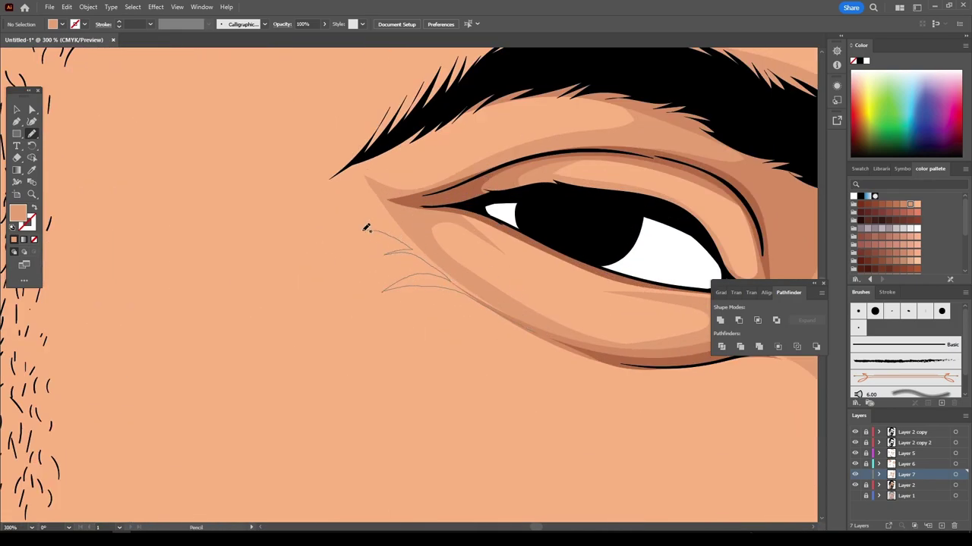
{"action": "left_click_drag", "start_coordinate": [361, 199], "coordinate": [399, 186]}
{"action": "key", "text": "ctrl+minus"}
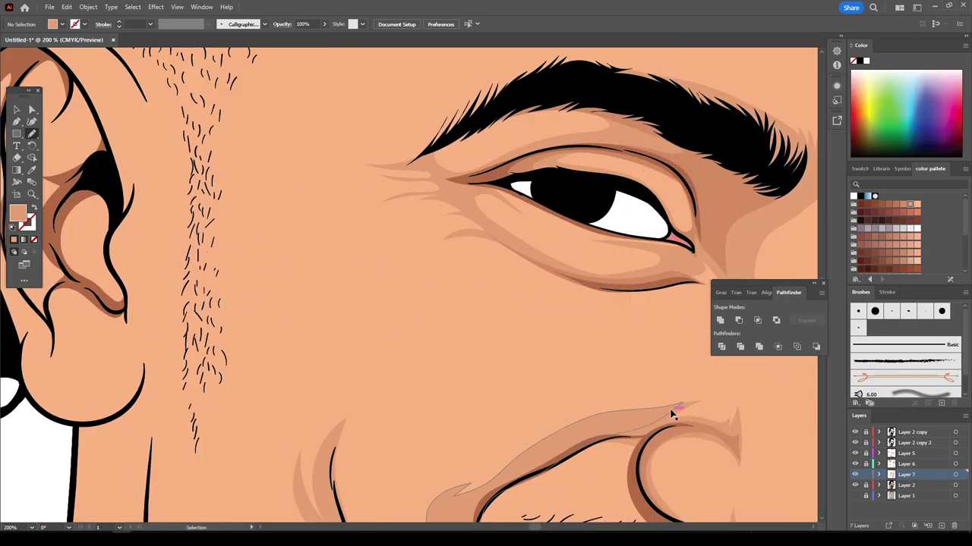
- Add dark shading at the mouth corner, under the lower lip, around the chin and mustache
{"action": "scroll", "coordinate": [672, 408], "scroll_direction": "up", "scroll_amount": 2}
{"action": "scroll", "coordinate": [662, 326], "scroll_direction": "down", "scroll_amount": 3}
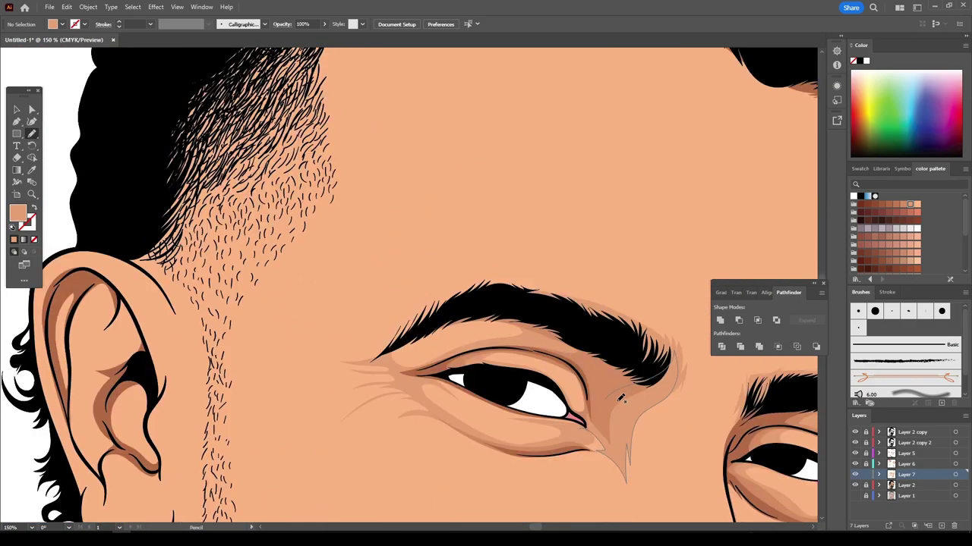
{"action": "scroll", "coordinate": [403, 403], "scroll_direction": "down", "scroll_amount": 5}
{"action": "scroll", "coordinate": [577, 237], "scroll_direction": "up", "scroll_amount": 6}
{"action": "left_click_drag", "start_coordinate": [608, 253], "coordinate": [599, 246]}
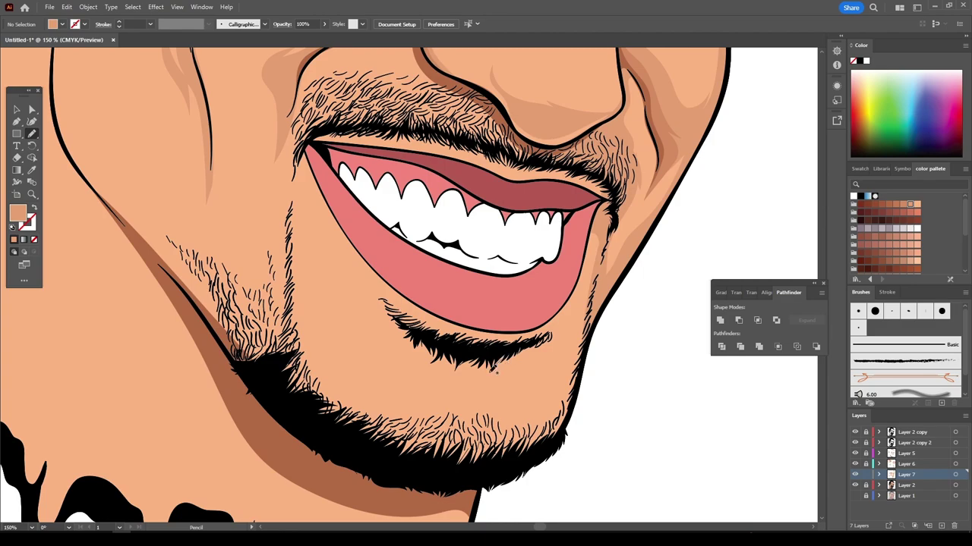
{"action": "left_click_drag", "start_coordinate": [474, 377], "coordinate": [476, 377]}
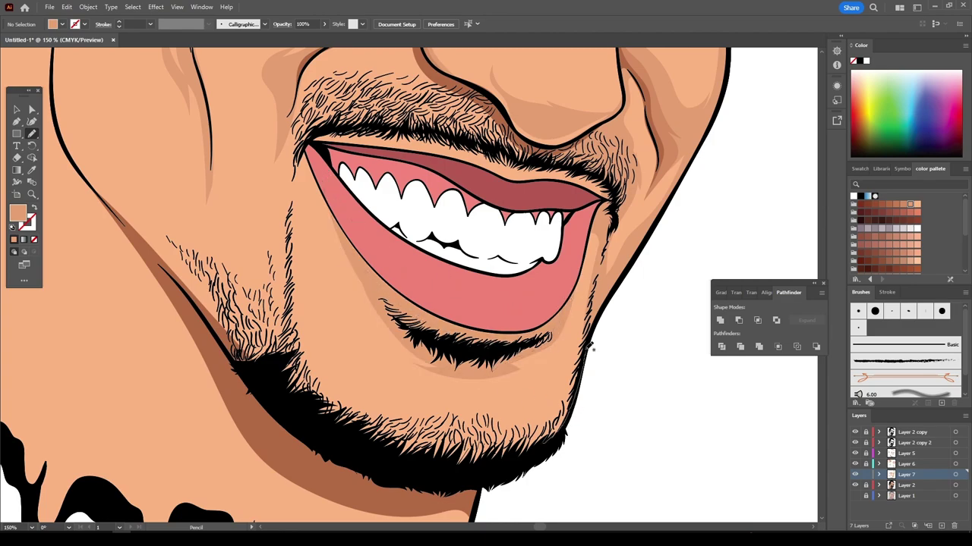
{"action": "left_click_drag", "start_coordinate": [329, 203], "coordinate": [289, 190]}
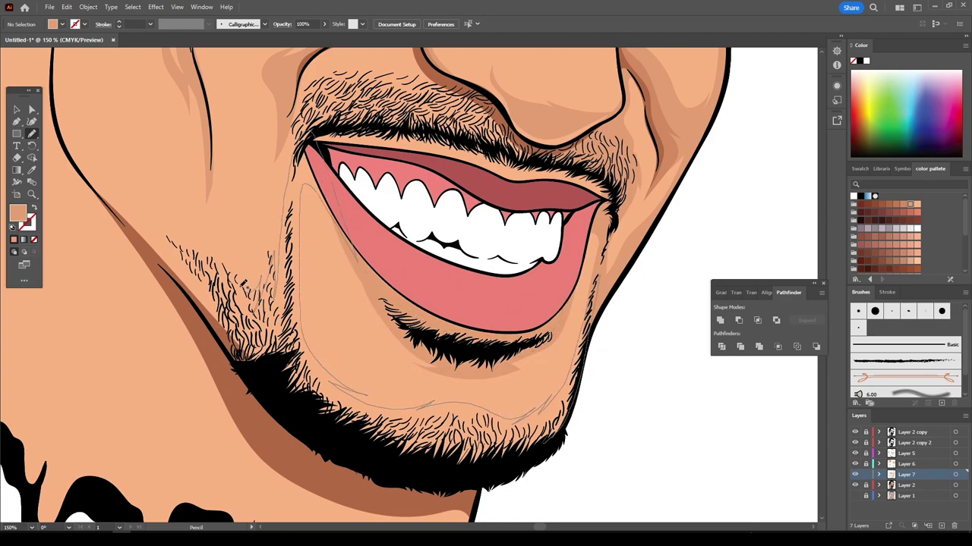
{"action": "scroll", "coordinate": [590, 445], "scroll_direction": "up", "scroll_amount": 5}
{"action": "scroll", "coordinate": [590, 445], "scroll_direction": "left", "scroll_amount": 4}
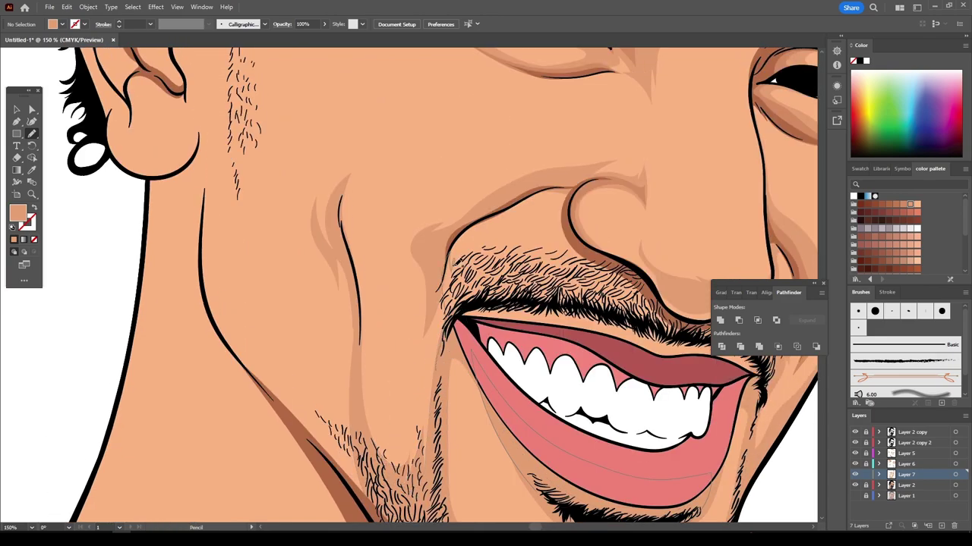
{"action": "left_click_drag", "start_coordinate": [621, 261], "coordinate": [429, 348]}
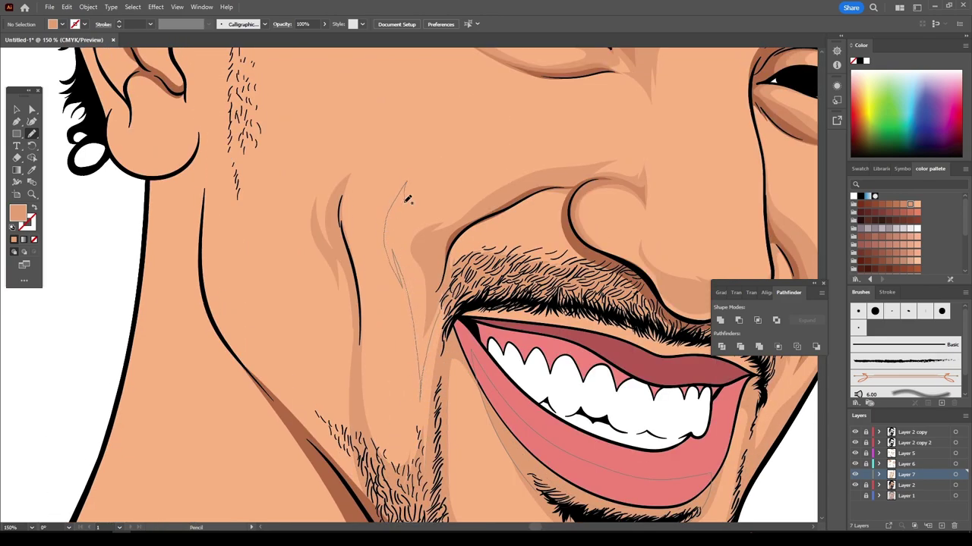
{"action": "left_click_drag", "start_coordinate": [407, 199], "coordinate": [405, 183]}
- Shade beside the nasolabial fold, the cheek fold and beside the nose
{"action": "scroll", "coordinate": [379, 265], "scroll_direction": "up", "scroll_amount": 2}
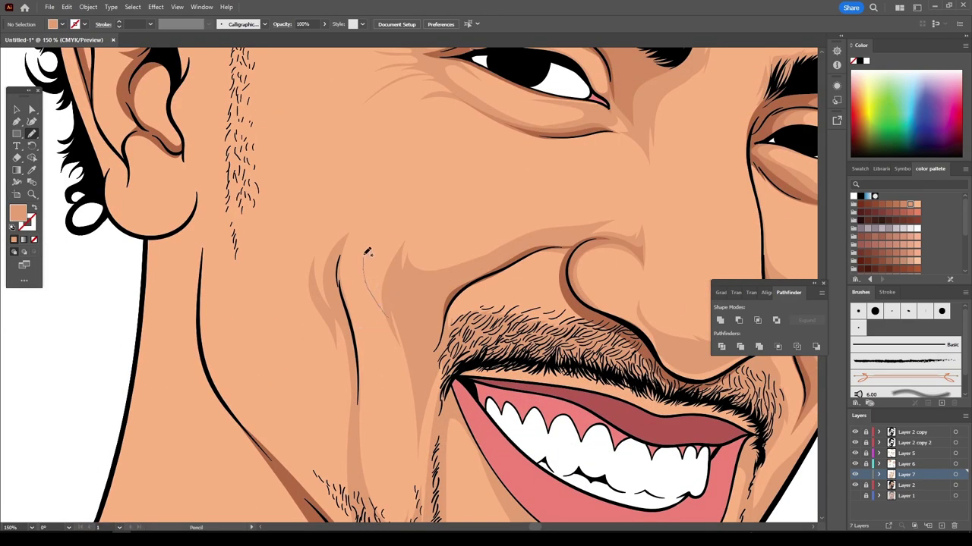
{"action": "left_click_drag", "start_coordinate": [400, 301], "coordinate": [400, 300]}
{"action": "scroll", "coordinate": [370, 205], "scroll_direction": "down", "scroll_amount": 2}
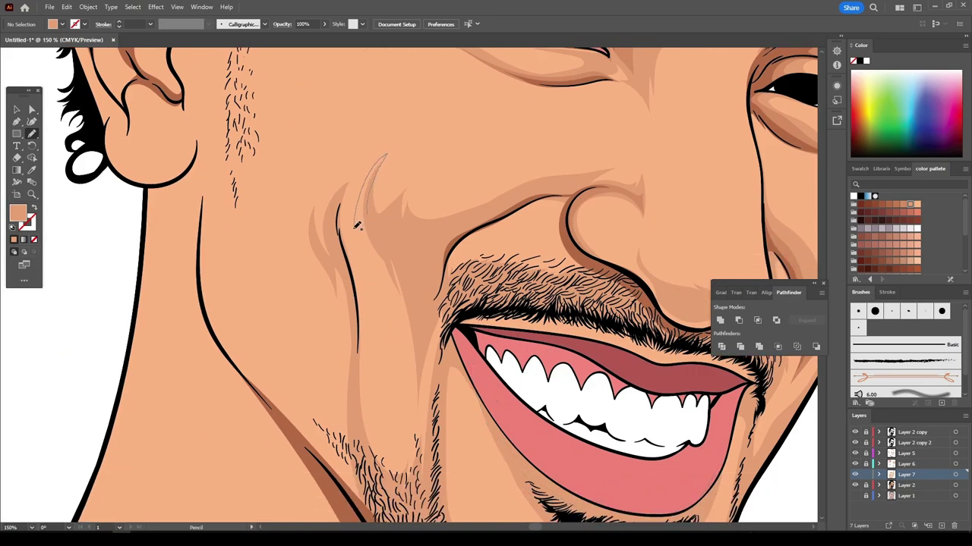
{"action": "left_click_drag", "start_coordinate": [357, 226], "coordinate": [371, 337]}
{"action": "scroll", "coordinate": [477, 349], "scroll_direction": "down", "scroll_amount": 1}
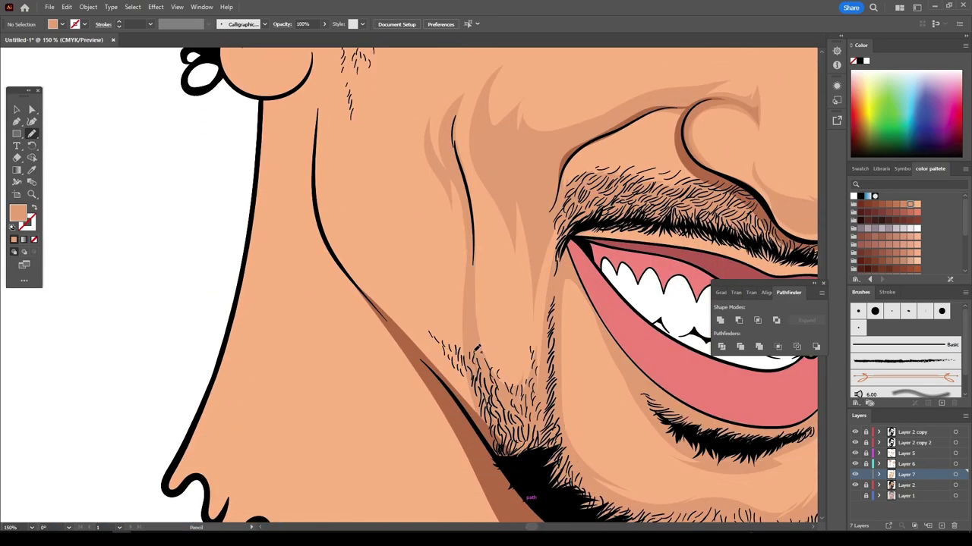
{"action": "scroll", "coordinate": [476, 349], "scroll_direction": "down", "scroll_amount": 5}
{"action": "scroll", "coordinate": [446, 407], "scroll_direction": "up", "scroll_amount": 5}
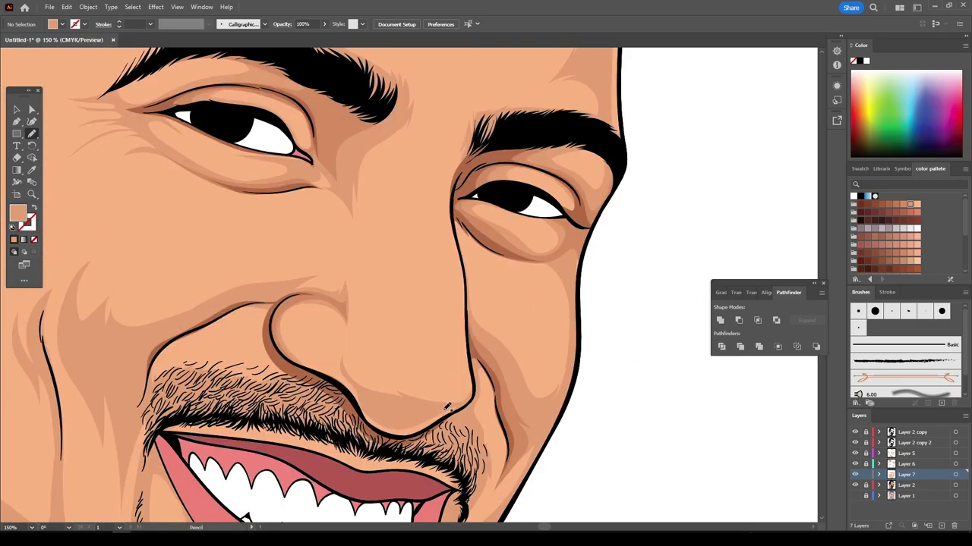
{"action": "left_click_drag", "start_coordinate": [469, 245], "coordinate": [470, 247]}
{"action": "scroll", "coordinate": [527, 466], "scroll_direction": "down", "scroll_amount": 5}
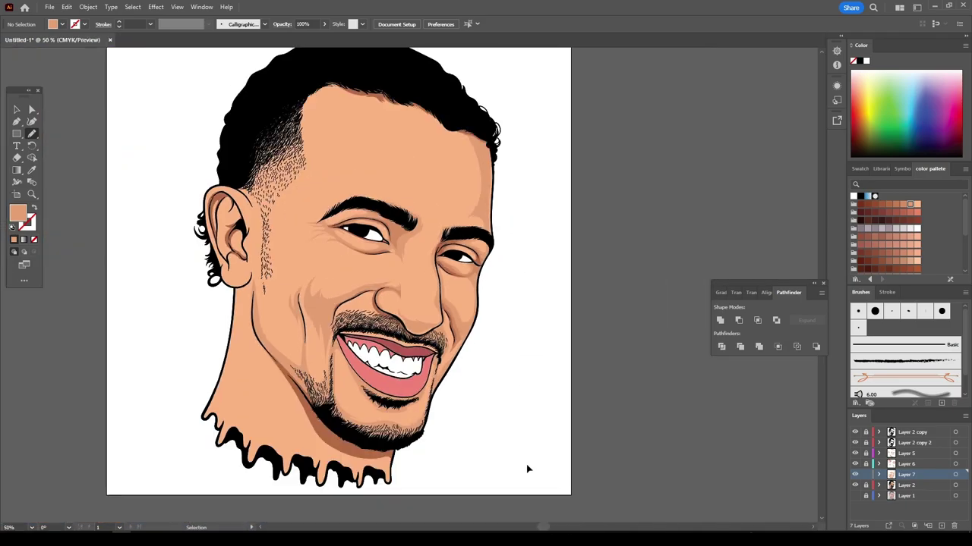
{"action": "scroll", "coordinate": [529, 463], "scroll_direction": "up", "scroll_amount": 5}
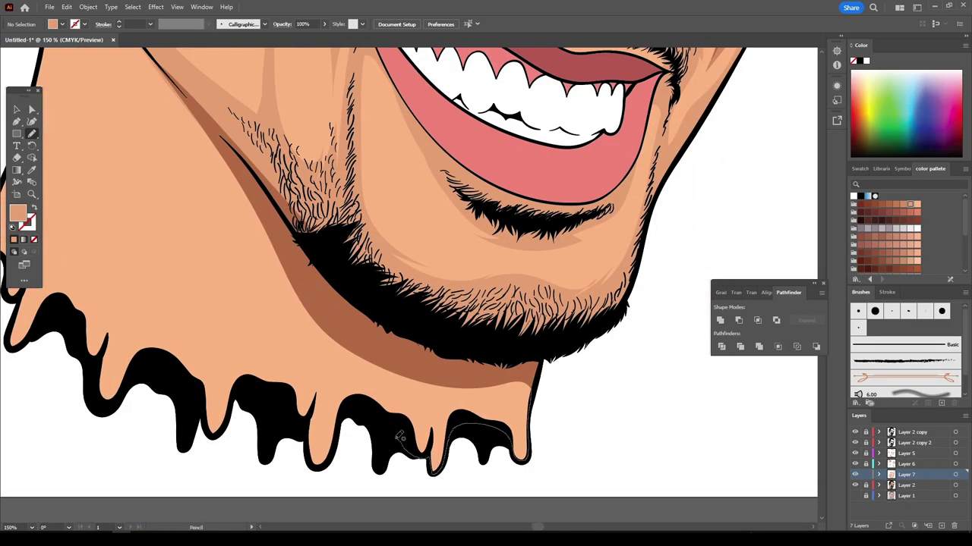
- Add shading over the chin drips and a thin shading shape along the jaw
{"action": "left_click_drag", "start_coordinate": [294, 412], "coordinate": [296, 414]}
{"action": "scroll", "coordinate": [379, 342], "scroll_direction": "down", "scroll_amount": 5}
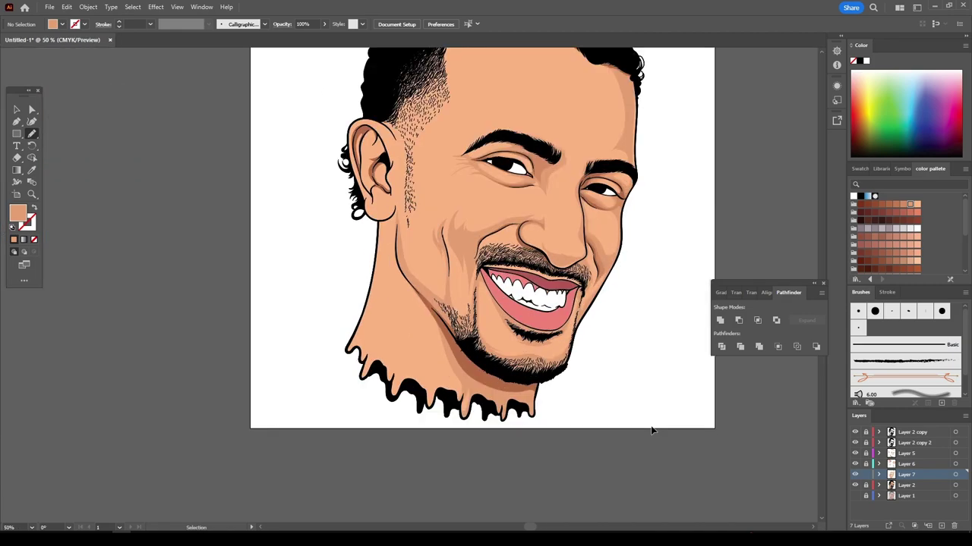
{"action": "scroll", "coordinate": [486, 342], "scroll_direction": "up", "scroll_amount": 5}
{"action": "left_click_drag", "start_coordinate": [479, 447], "coordinate": [501, 363]}
{"action": "scroll", "coordinate": [501, 362], "scroll_direction": "up", "scroll_amount": 2}
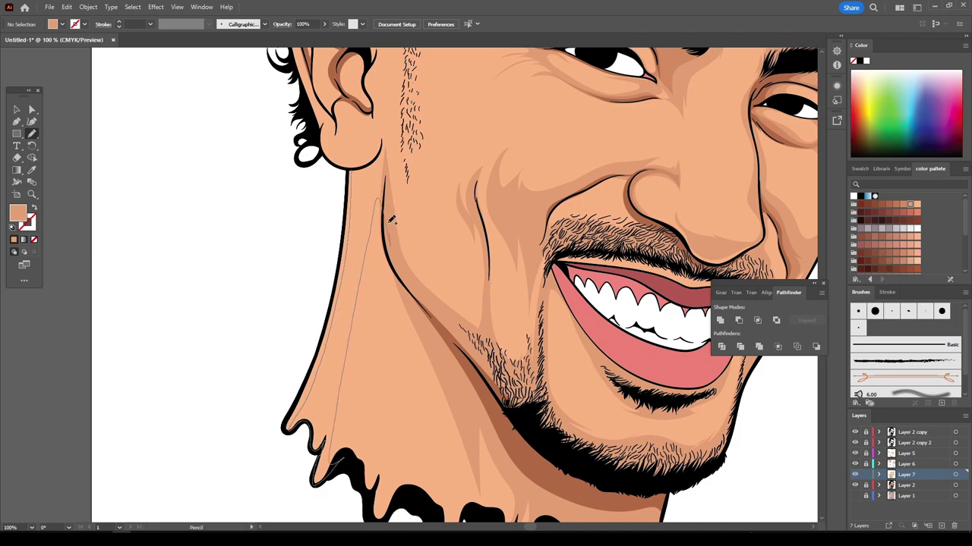
{"action": "left_click_drag", "start_coordinate": [390, 219], "coordinate": [390, 139]}
{"action": "scroll", "coordinate": [390, 138], "scroll_direction": "down", "scroll_amount": 5}
{"action": "scroll", "coordinate": [391, 279], "scroll_direction": "up", "scroll_amount": 4}
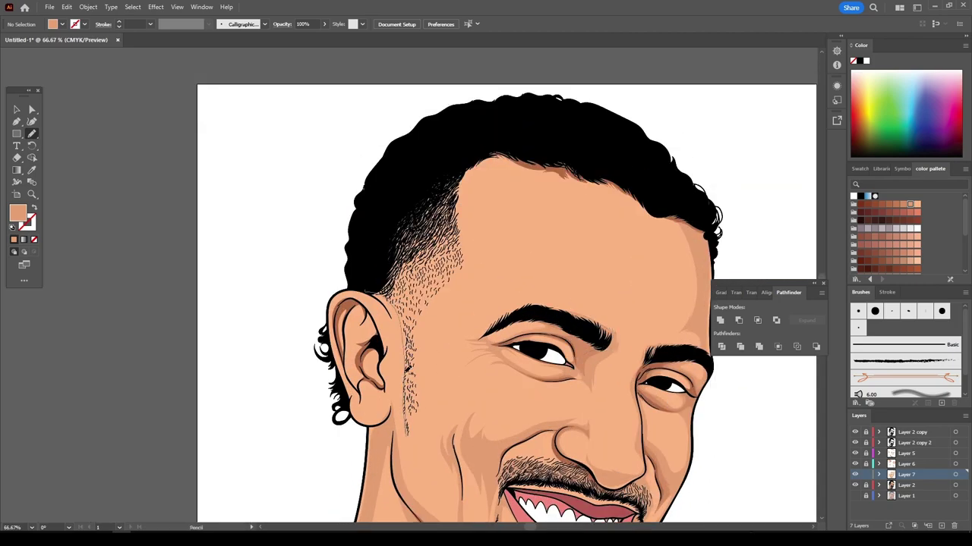
{"action": "scroll", "coordinate": [592, 392], "scroll_direction": "down", "scroll_amount": 4}
{"action": "scroll", "coordinate": [584, 392], "scroll_direction": "up", "scroll_amount": 3}
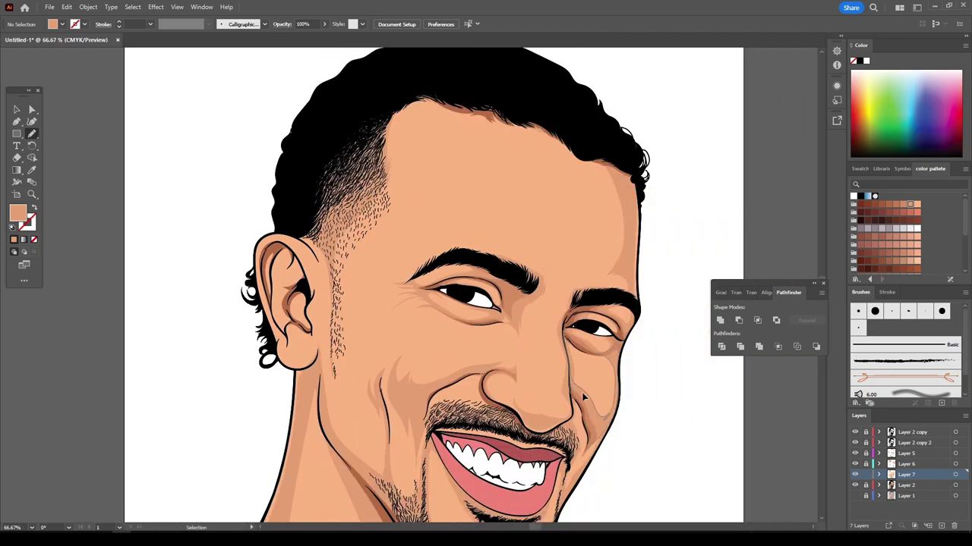
{"action": "scroll", "coordinate": [575, 394], "scroll_direction": "up", "scroll_amount": 3}
{"action": "scroll", "coordinate": [351, 414], "scroll_direction": "down", "scroll_amount": 2}
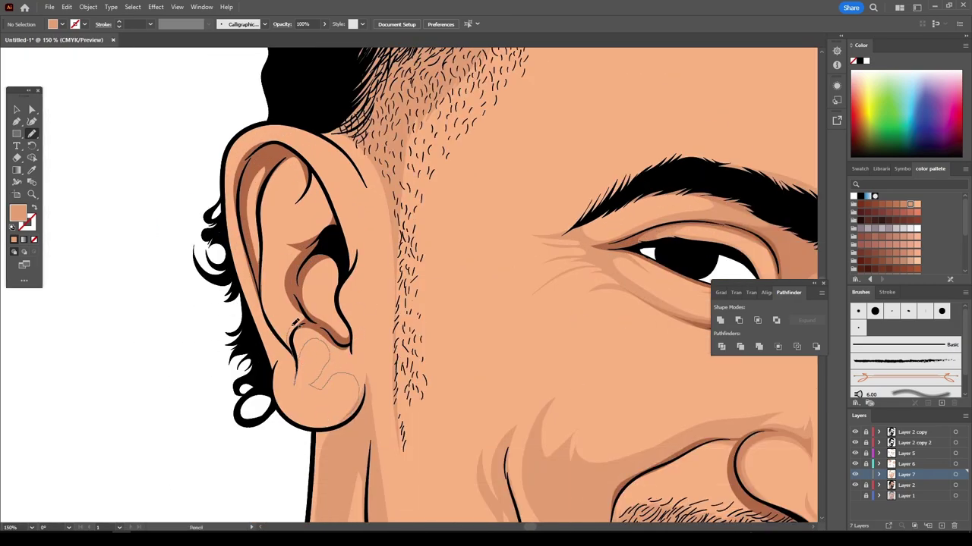
- Shade inside the ear, around the earlobe and along the ear's outer rim
{"action": "left_click_drag", "start_coordinate": [370, 267], "coordinate": [370, 269]}
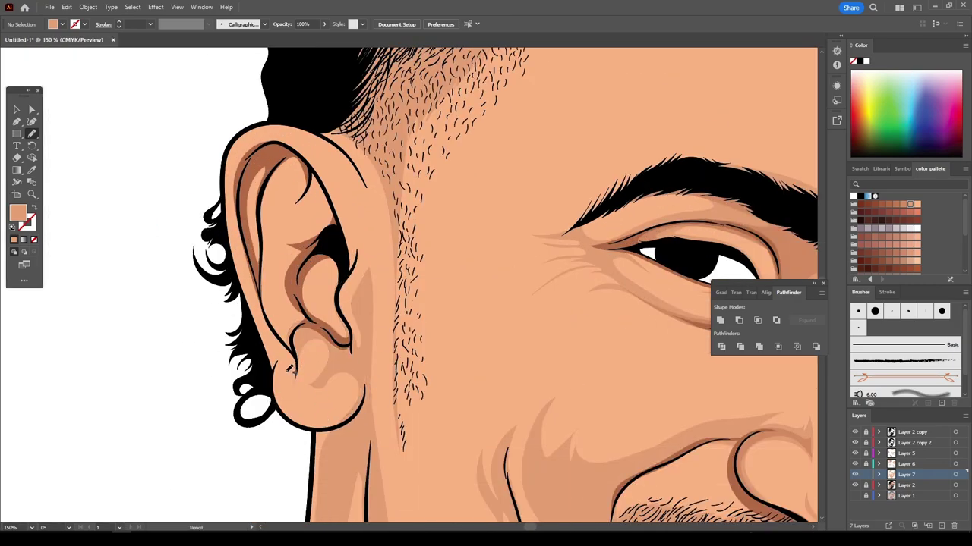
{"action": "left_click_drag", "start_coordinate": [298, 396], "coordinate": [292, 372]}
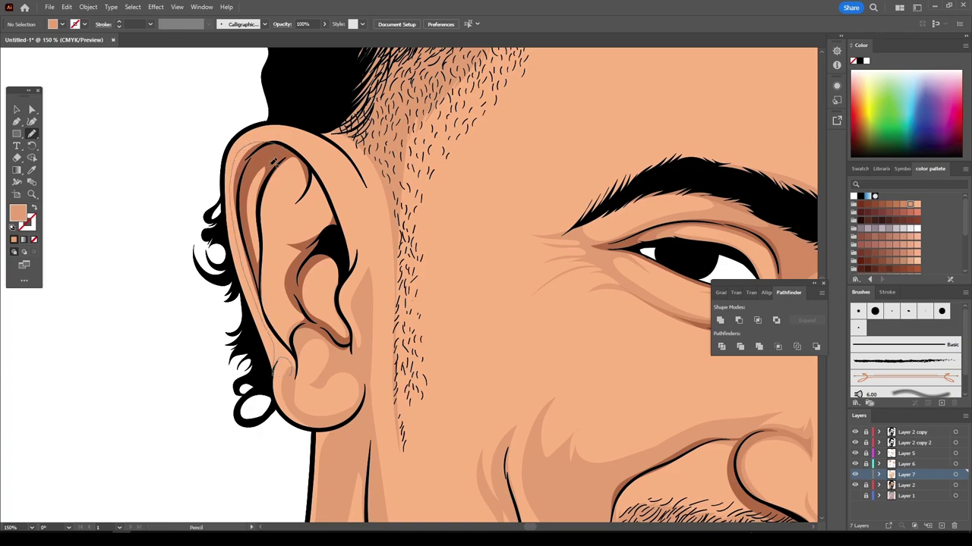
{"action": "left_click_drag", "start_coordinate": [274, 162], "coordinate": [270, 155]}
{"action": "left_click_drag", "start_coordinate": [331, 239], "coordinate": [331, 241]}
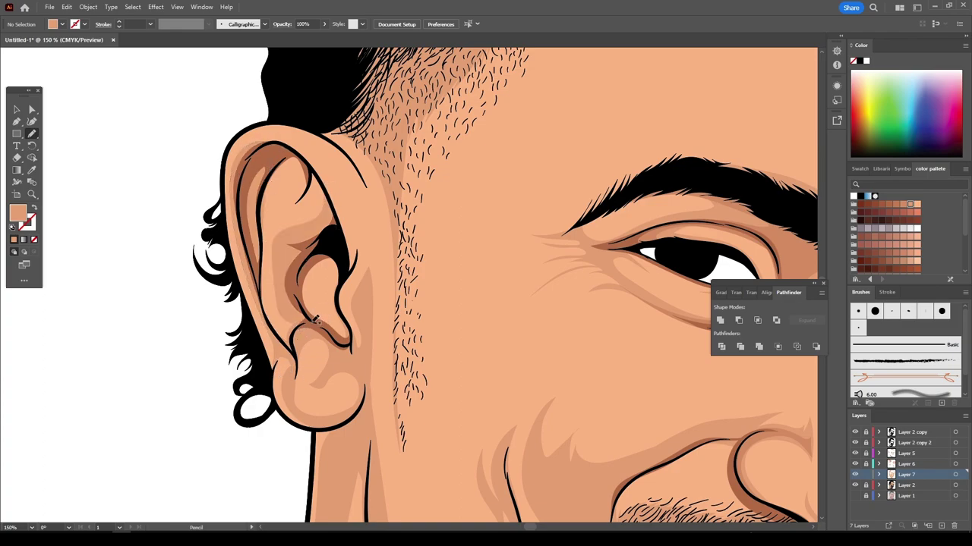
{"action": "scroll", "coordinate": [340, 247], "scroll_direction": "up", "scroll_amount": 2}
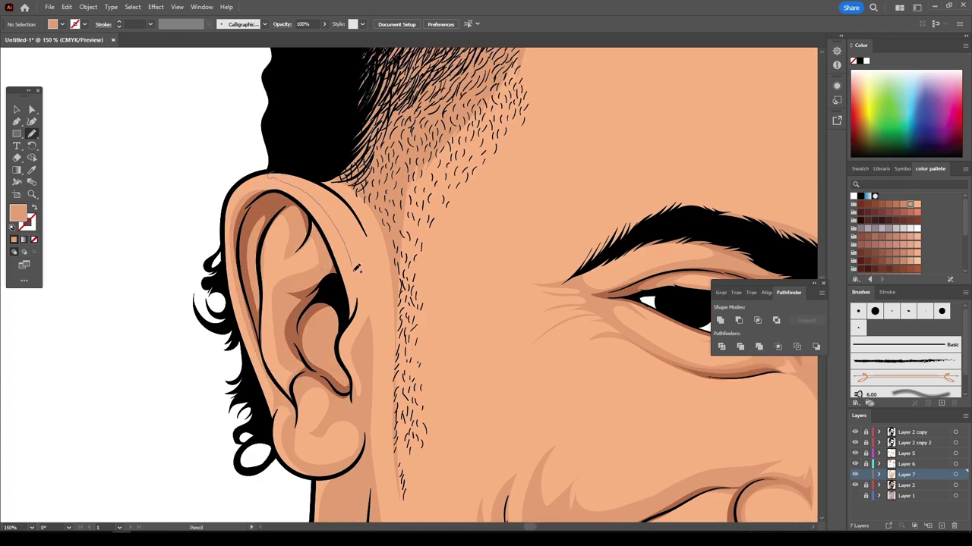
{"action": "key", "text": "ctrl+0"}
{"action": "key", "text": "ctrl+1"}
- Undo the stray forehead highlight shape and create Layer 8 for highlights
{"action": "scroll", "coordinate": [349, 297], "scroll_direction": "up", "scroll_amount": 2}
{"action": "mouse_move", "coordinate": [352, 260]}
{"action": "left_mouse_down"}
{"action": "mouse_move", "coordinate": [349, 297]}
{"action": "mouse_move", "coordinate": [353, 254]}
{"action": "left_mouse_up"}
{"action": "key", "text": "ctrl+0"}
{"action": "key", "text": "v"}
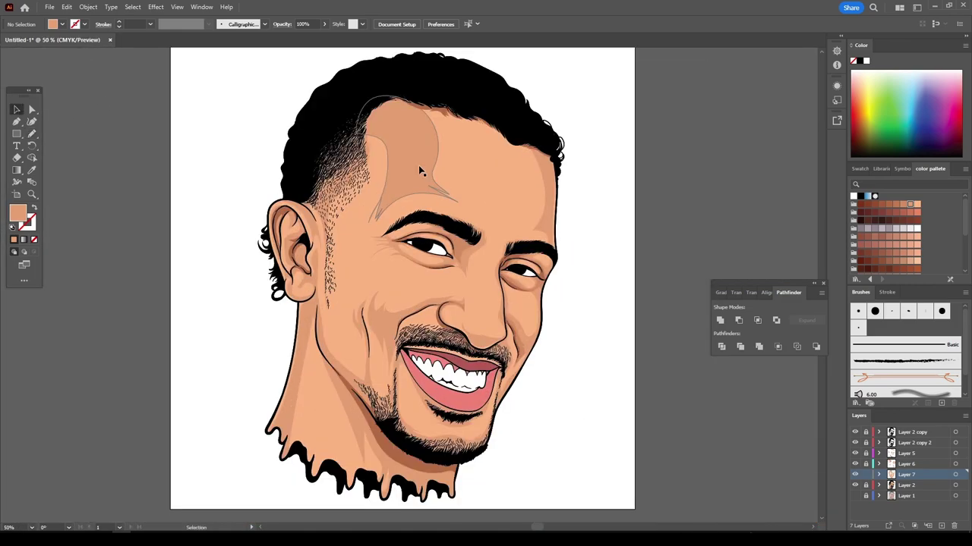
{"action": "key", "text": "ctrl+z"}
{"action": "key", "text": "ctrl+l"}
{"action": "key", "text": "ctrl+equal"}
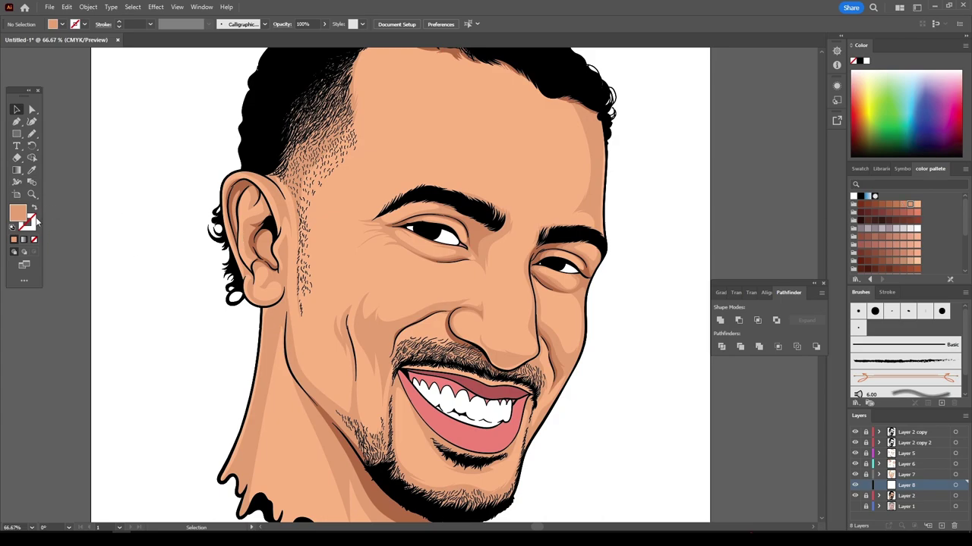
- Draw and duplicate a sample square beside the portrait, filling the copy with FCBF90 peach
{"action": "left_click", "coordinate": [17, 134]}
{"action": "mouse_move", "coordinate": [176, 283]}
{"action": "left_mouse_down"}
{"action": "mouse_move", "coordinate": [213, 320]}
{"action": "mouse_move", "coordinate": [197, 313]}
{"action": "left_mouse_up"}
{"action": "key", "text": "v"}
{"action": "key", "text": "ctrl+equal"}
{"action": "key", "text": "ctrl+equal"}
{"action": "key", "text": "ctrl+equal"}
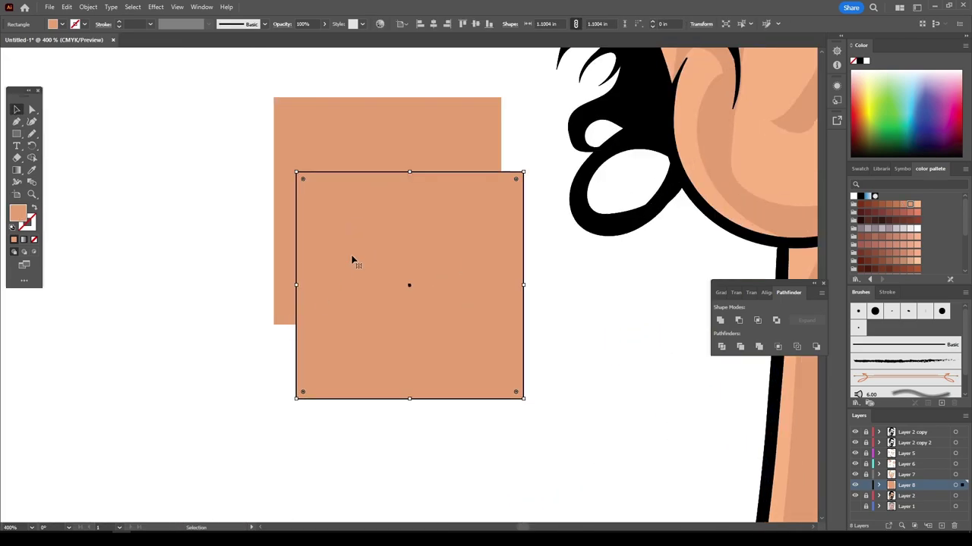
{"action": "double_click", "coordinate": [17, 214]}
{"action": "left_click_drag", "start_coordinate": [698, 314], "coordinate": [698, 302]}
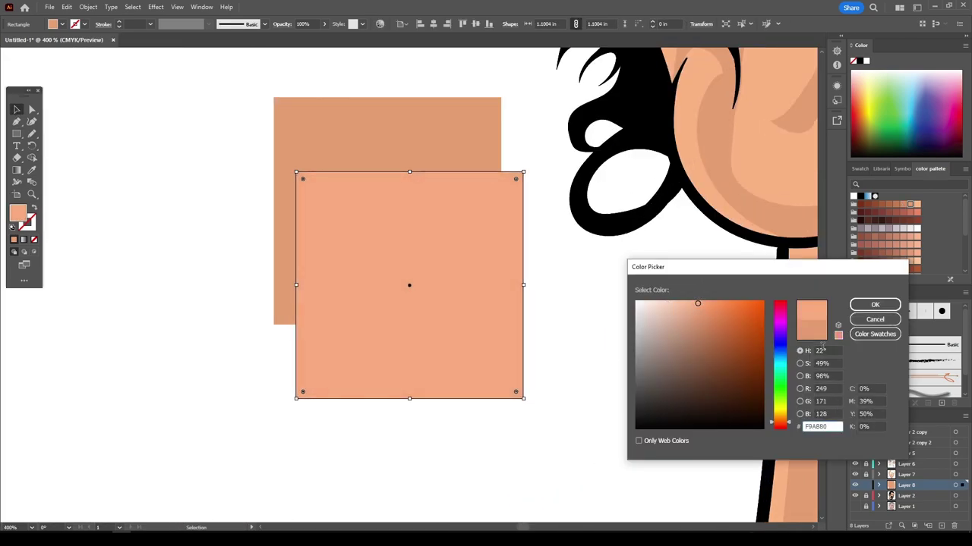
{"action": "left_click", "coordinate": [690, 302]}
{"action": "left_click", "coordinate": [874, 304]}
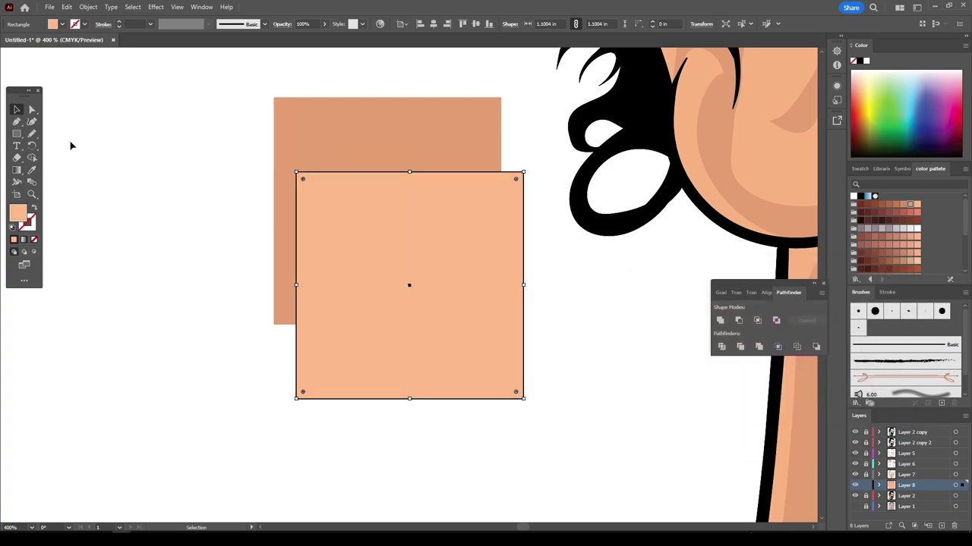
{"action": "key", "text": "ctrl+0"}
- Apply the lighter peach fill to the earlobe shape
{"action": "scroll", "coordinate": [434, 286], "scroll_direction": "up", "scroll_amount": 5}
{"action": "key", "text": "n"}
{"action": "scroll", "coordinate": [363, 313], "scroll_direction": "up", "scroll_amount": 4}
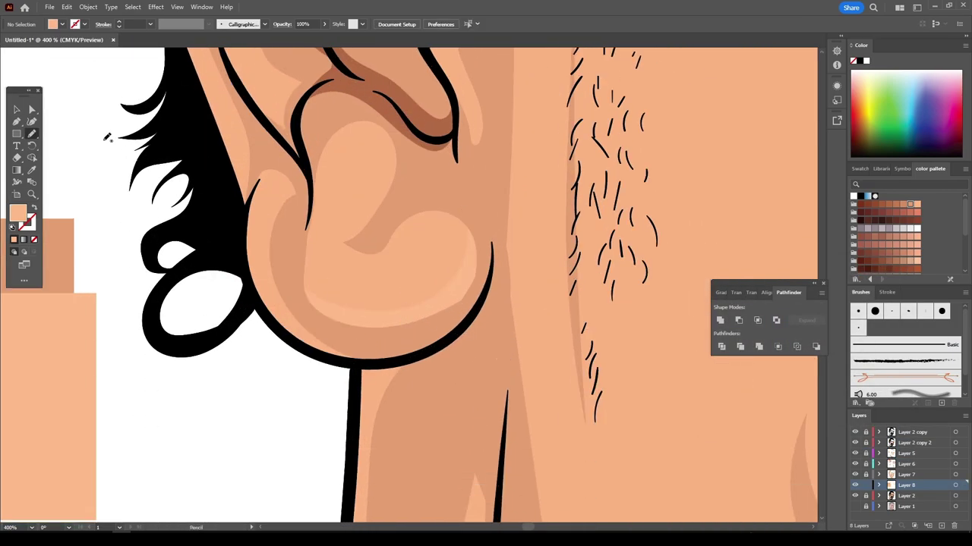
{"action": "key", "text": "v"}
{"action": "left_click", "coordinate": [390, 282]}
{"action": "double_click", "coordinate": [18, 213]}
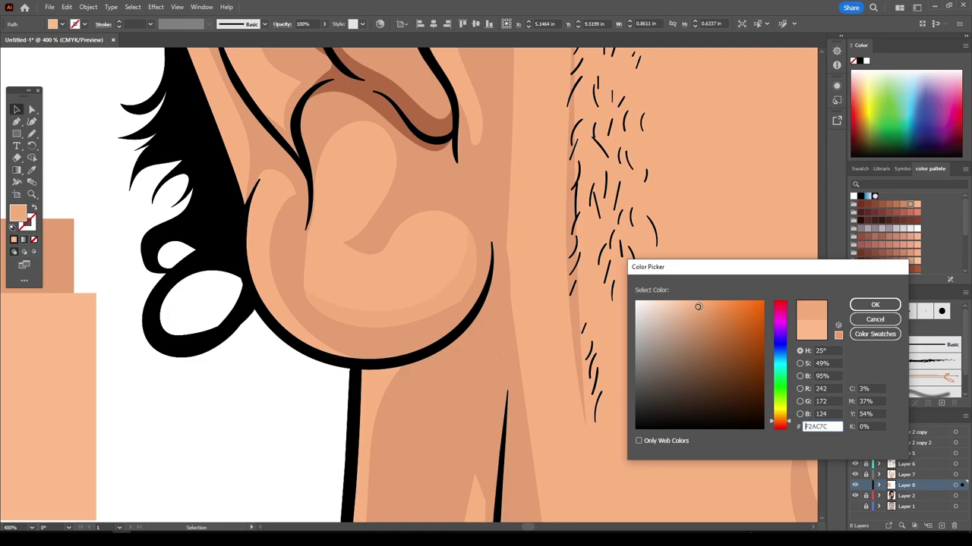
{"action": "left_click", "coordinate": [875, 305]}
{"action": "key", "text": "ctrl+0"}
- Draw light highlight shapes above the eyebrow and across the forehead on Layer 8
{"action": "scroll", "coordinate": [369, 336], "scroll_direction": "up", "scroll_amount": 4}
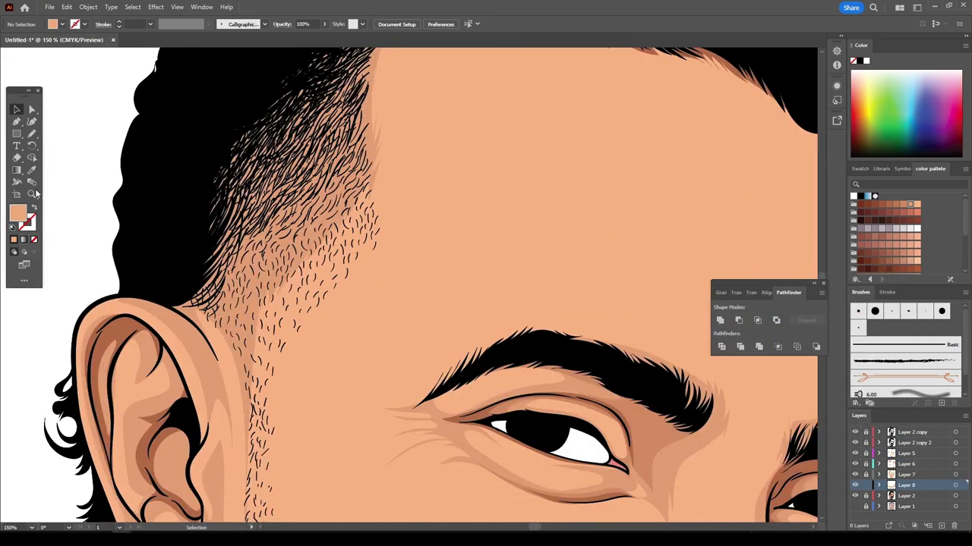
{"action": "key", "text": "n"}
{"action": "left_click_drag", "start_coordinate": [581, 326], "coordinate": [425, 371]}
{"action": "key", "text": "ctrl+minus"}
{"action": "scroll", "coordinate": [699, 368], "scroll_direction": "up", "scroll_amount": 3}
{"action": "left_click_drag", "start_coordinate": [297, 239], "coordinate": [275, 179]}
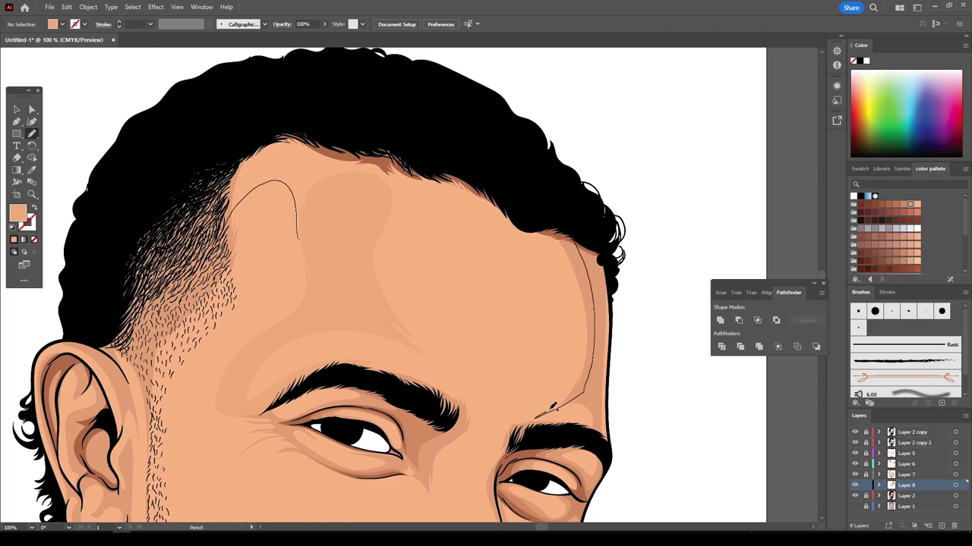
{"action": "left_click_drag", "start_coordinate": [554, 339], "coordinate": [532, 364]}
- Add cheek highlights beside the nose and a subtle wrinkle shape under the eye
{"action": "scroll", "coordinate": [548, 415], "scroll_direction": "up", "scroll_amount": 2}
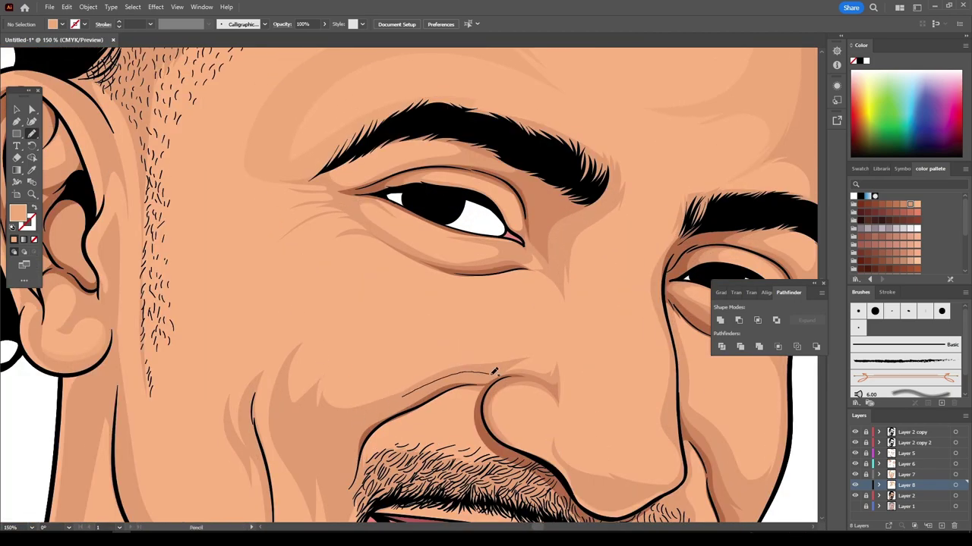
{"action": "left_click_drag", "start_coordinate": [403, 395], "coordinate": [514, 343]}
{"action": "left_click_drag", "start_coordinate": [339, 343], "coordinate": [361, 382]}
{"action": "left_click_drag", "start_coordinate": [543, 287], "coordinate": [348, 242]}
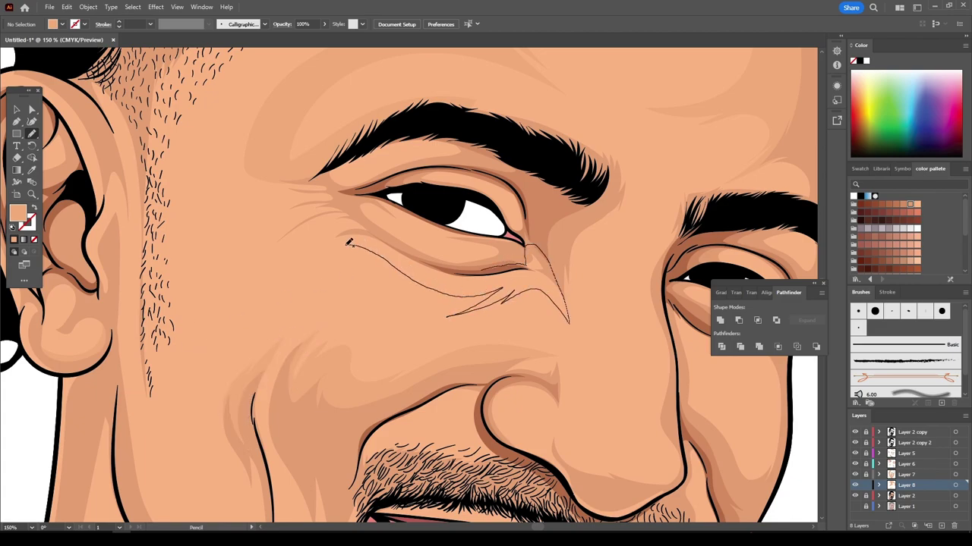
{"action": "left_click_drag", "start_coordinate": [237, 192], "coordinate": [356, 206]}
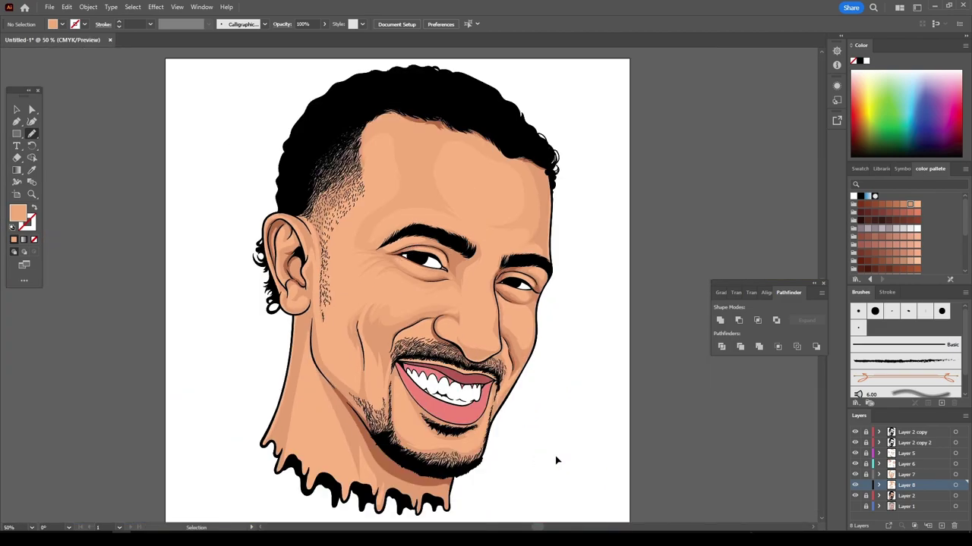
- Draw shading strokes along the cheek, near the eye and on the sideburn
{"action": "mouse_move", "coordinate": [554, 460]}
{"action": "left_mouse_down"}
{"action": "mouse_move", "coordinate": [325, 314]}
{"action": "mouse_move", "coordinate": [379, 260]}
{"action": "left_mouse_up"}
{"action": "left_click_drag", "start_coordinate": [416, 202], "coordinate": [370, 211]}
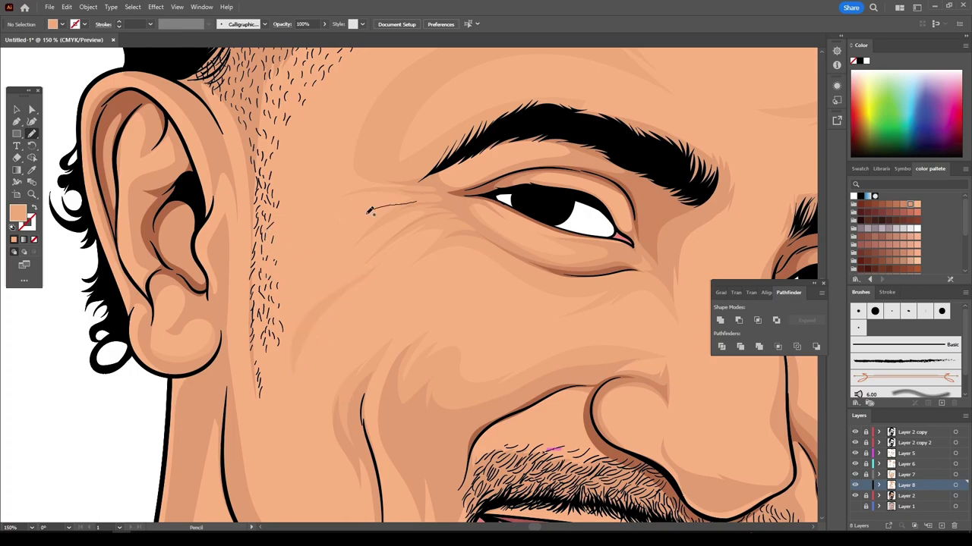
{"action": "scroll", "coordinate": [370, 211], "scroll_direction": "down", "scroll_amount": 3}
{"action": "scroll", "coordinate": [507, 494], "scroll_direction": "up", "scroll_amount": 3}
{"action": "left_click_drag", "start_coordinate": [325, 357], "coordinate": [400, 188]}
{"action": "scroll", "coordinate": [325, 334], "scroll_direction": "down", "scroll_amount": 1}
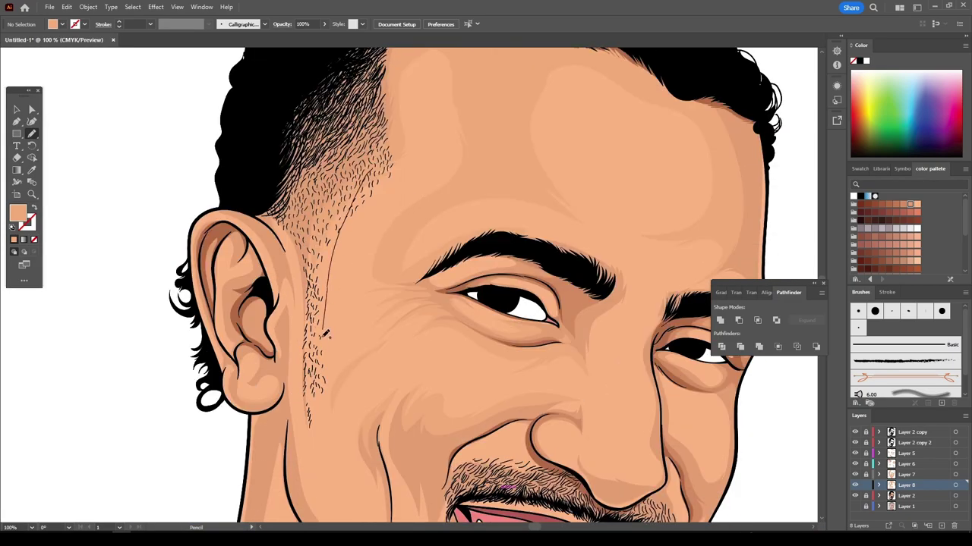
{"action": "scroll", "coordinate": [325, 334], "scroll_direction": "down", "scroll_amount": 3}
{"action": "scroll", "coordinate": [575, 473], "scroll_direction": "up", "scroll_amount": 3}
{"action": "left_click_drag", "start_coordinate": [394, 266], "coordinate": [419, 434]}
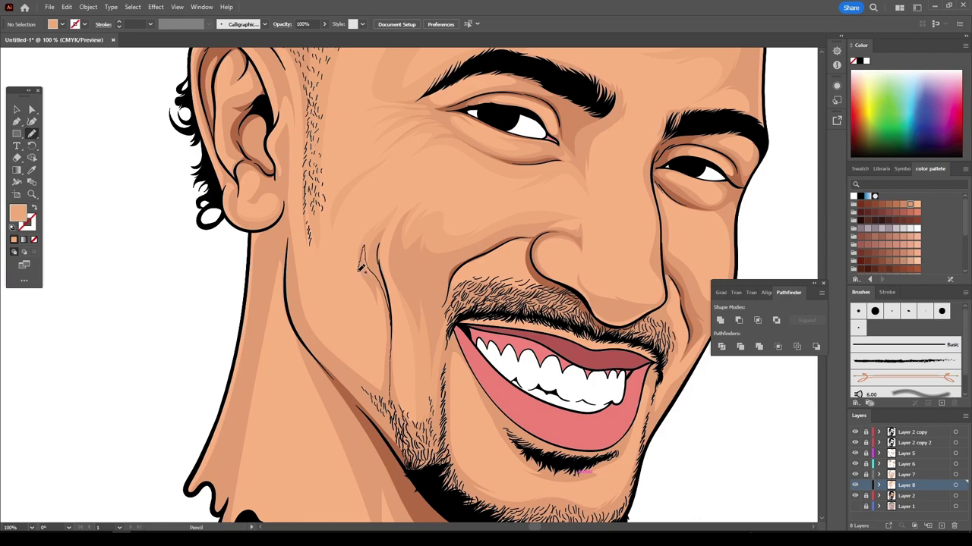
- Draw a shading curve along the chin below the lower lip
{"action": "scroll", "coordinate": [554, 406], "scroll_direction": "up", "scroll_amount": 2}
{"action": "left_click_drag", "start_coordinate": [302, 319], "coordinate": [554, 406]}
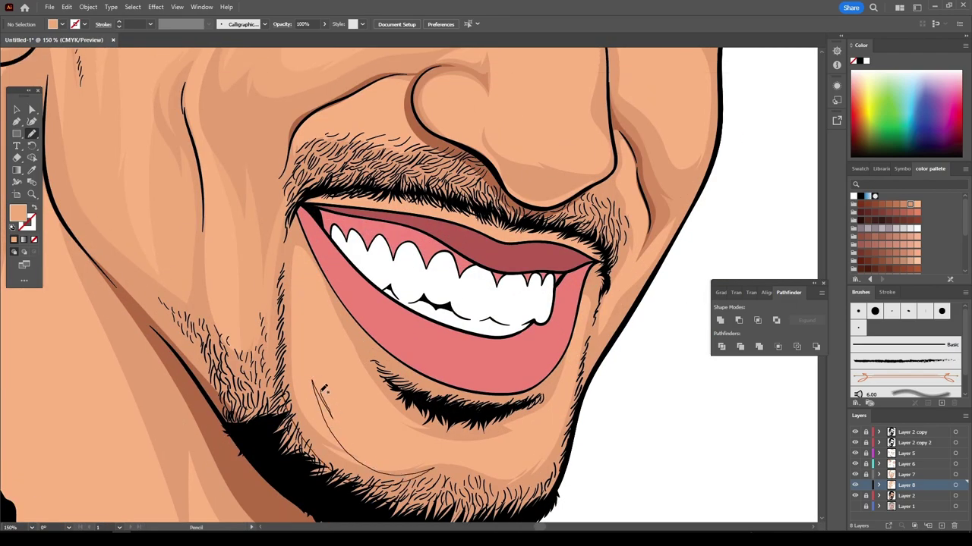
{"action": "scroll", "coordinate": [554, 406], "scroll_direction": "up", "scroll_amount": 1}
{"action": "scroll", "coordinate": [456, 380], "scroll_direction": "up", "scroll_amount": 4}
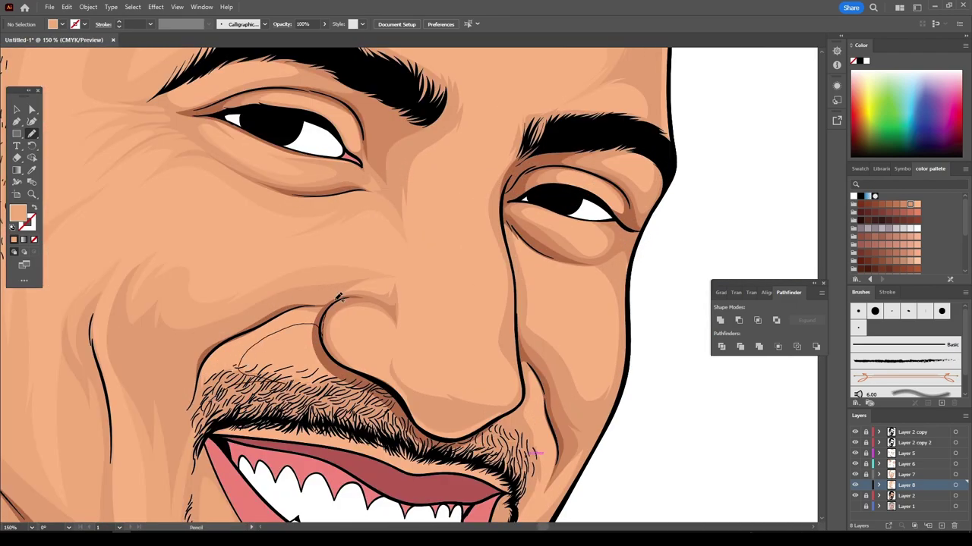
- Add shading strokes around and beside the nose and a shading loop under the eye
{"action": "left_click_drag", "start_coordinate": [385, 353], "coordinate": [342, 296]}
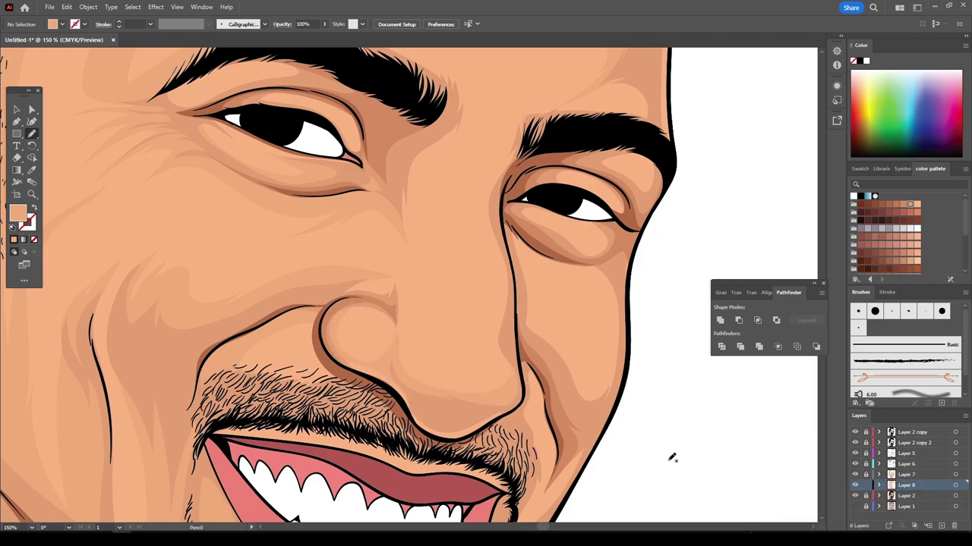
{"action": "scroll", "coordinate": [396, 339], "scroll_direction": "up", "scroll_amount": 1}
{"action": "left_click_drag", "start_coordinate": [395, 339], "coordinate": [404, 297]}
{"action": "mouse_move", "coordinate": [444, 184]}
{"action": "left_mouse_down"}
{"action": "mouse_move", "coordinate": [524, 144]}
{"action": "mouse_move", "coordinate": [486, 357]}
{"action": "mouse_move", "coordinate": [518, 334]}
{"action": "left_mouse_up"}
{"action": "key", "text": "ctrl+plus"}
{"action": "scroll", "coordinate": [639, 412], "scroll_direction": "right", "scroll_amount": 1}
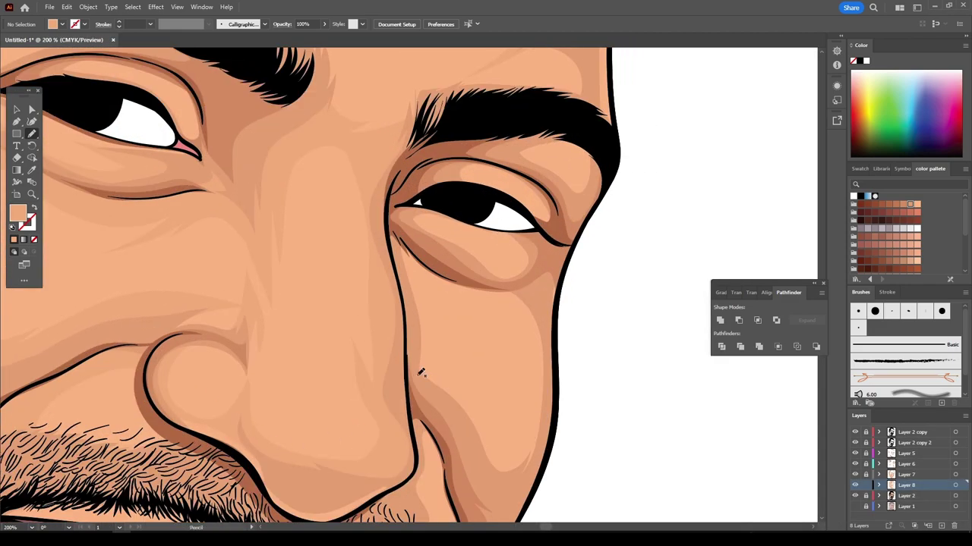
{"action": "mouse_move", "coordinate": [419, 371]}
{"action": "left_mouse_down"}
{"action": "mouse_move", "coordinate": [416, 277]}
{"action": "mouse_move", "coordinate": [444, 224]}
{"action": "left_mouse_up"}
{"action": "scroll", "coordinate": [742, 380], "scroll_direction": "down", "scroll_amount": 2}
{"action": "scroll", "coordinate": [330, 171], "scroll_direction": "down", "scroll_amount": 2}
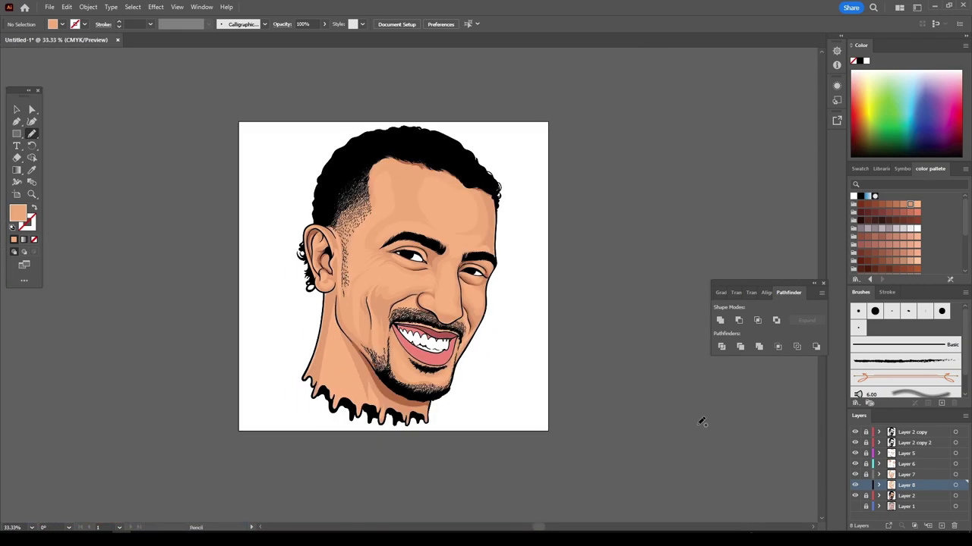
{"action": "scroll", "coordinate": [318, 372], "scroll_direction": "up", "scroll_amount": 3}
{"action": "scroll", "coordinate": [205, 250], "scroll_direction": "down", "scroll_amount": 1}
{"action": "scroll", "coordinate": [205, 251], "scroll_direction": "up", "scroll_amount": 3}
{"action": "scroll", "coordinate": [205, 251], "scroll_direction": "down", "scroll_amount": 3}
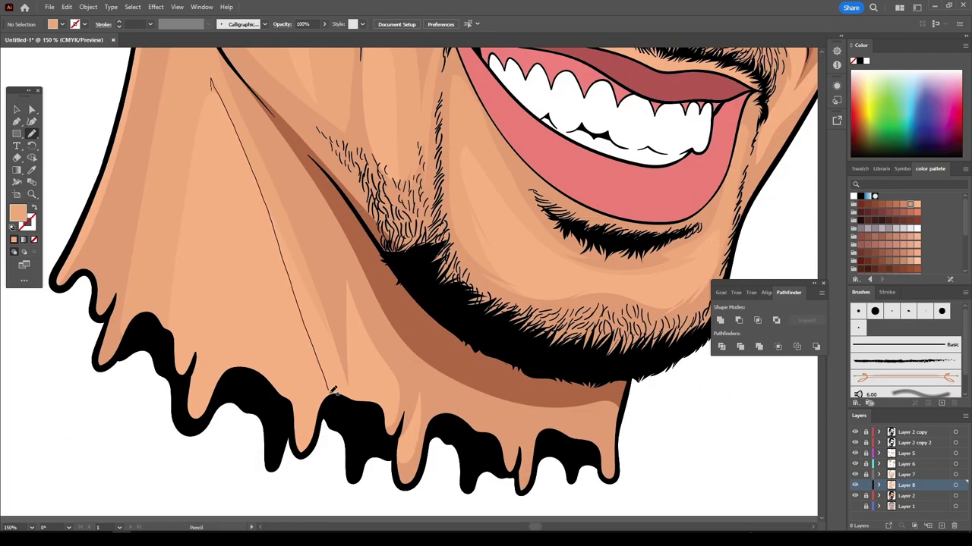
{"action": "scroll", "coordinate": [354, 354], "scroll_direction": "down", "scroll_amount": 2}
{"action": "scroll", "coordinate": [753, 479], "scroll_direction": "up", "scroll_amount": 1}
{"action": "scroll", "coordinate": [753, 480], "scroll_direction": "up", "scroll_amount": 1}
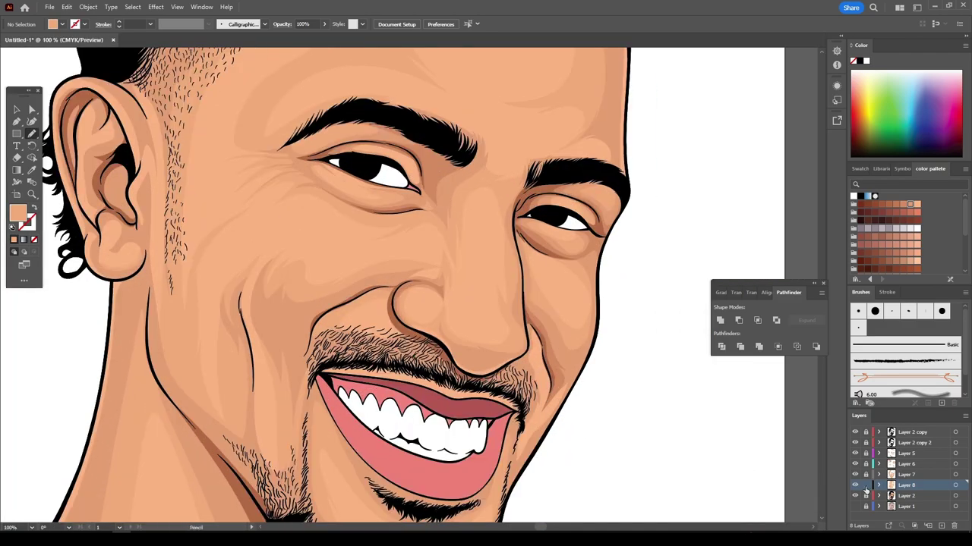
{"action": "scroll", "coordinate": [456, 280], "scroll_direction": "down", "scroll_amount": 1}
{"action": "scroll", "coordinate": [456, 282], "scroll_direction": "up", "scroll_amount": 4}
{"action": "scroll", "coordinate": [596, 427], "scroll_direction": "down", "scroll_amount": 4}
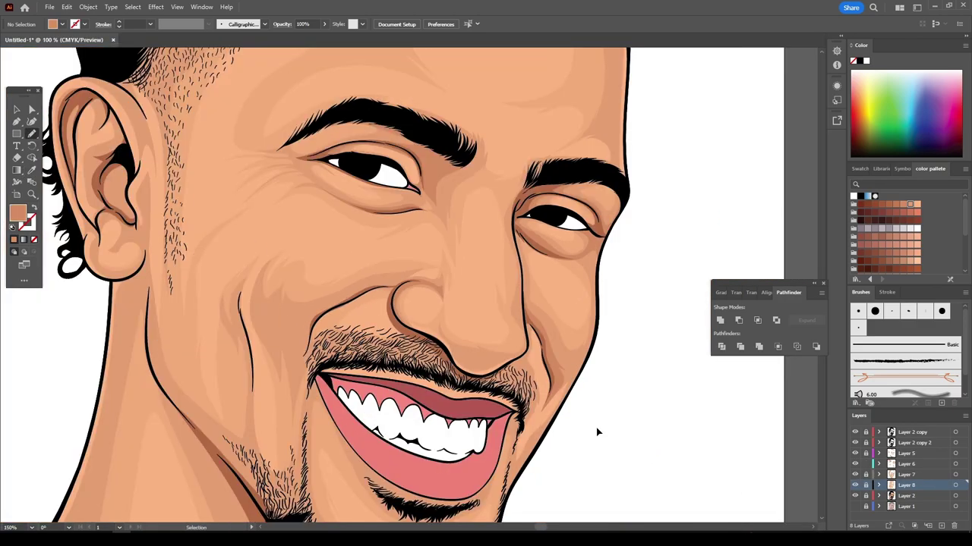
{"action": "scroll", "coordinate": [594, 425], "scroll_direction": "up", "scroll_amount": 4}
- On Layer 6, draw a darker shading stroke along the nose crease
{"action": "left_click", "coordinate": [346, 284], "text": "ctrl"}
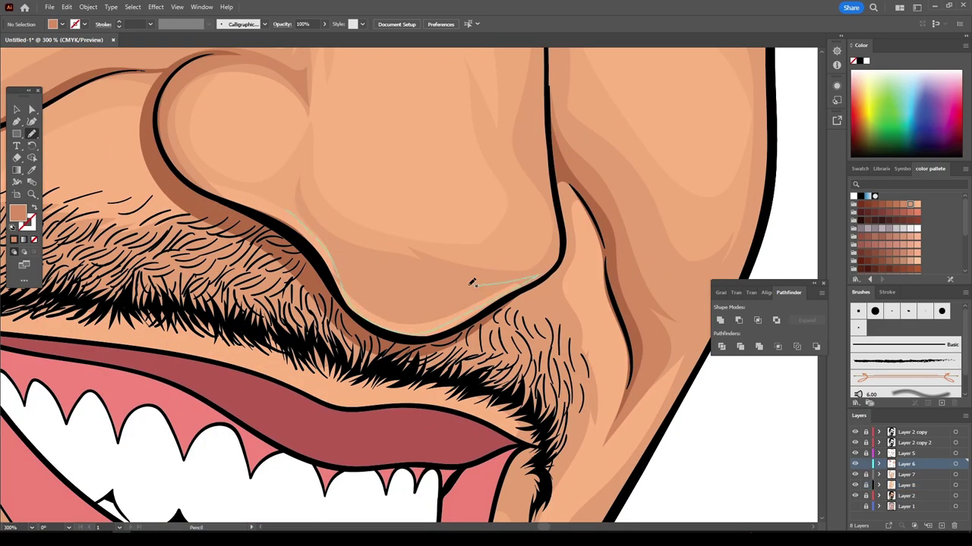
{"action": "scroll", "coordinate": [559, 407], "scroll_direction": "down", "scroll_amount": 4}
{"action": "scroll", "coordinate": [551, 427], "scroll_direction": "up", "scroll_amount": 1}
{"action": "scroll", "coordinate": [384, 410], "scroll_direction": "up", "scroll_amount": 3}
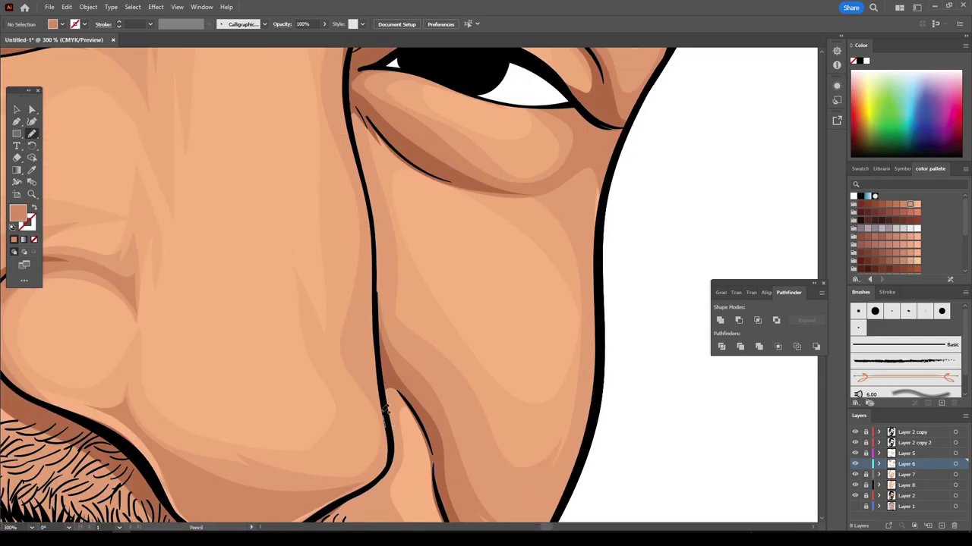
{"action": "left_click_drag", "start_coordinate": [341, 134], "coordinate": [341, 136]}
{"action": "scroll", "coordinate": [549, 466], "scroll_direction": "down", "scroll_amount": 4}
{"action": "scroll", "coordinate": [548, 460], "scroll_direction": "up", "scroll_amount": 2}
{"action": "scroll", "coordinate": [548, 503], "scroll_direction": "up", "scroll_amount": 1}
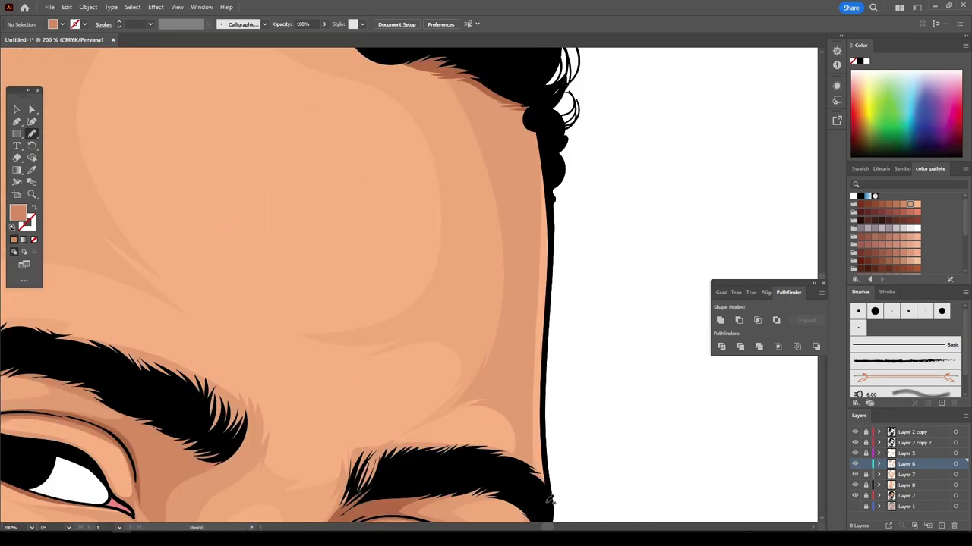
- Draw darker shading along the forehead edge and under the eye
{"action": "mouse_move", "coordinate": [549, 503]}
{"action": "left_mouse_down"}
{"action": "mouse_move", "coordinate": [554, 289]}
{"action": "mouse_move", "coordinate": [455, 53]}
{"action": "left_mouse_up"}
{"action": "scroll", "coordinate": [472, 395], "scroll_direction": "down", "scroll_amount": 2}
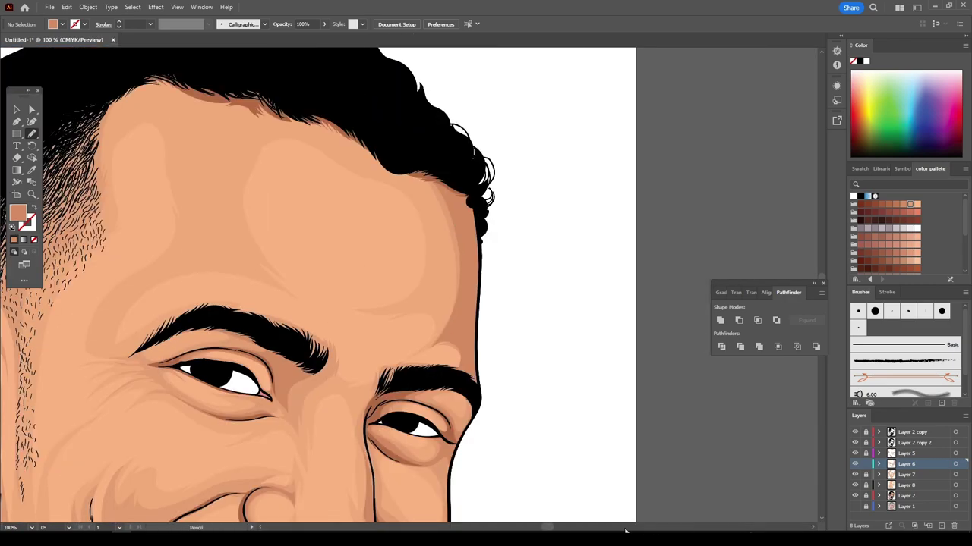
{"action": "scroll", "coordinate": [548, 504], "scroll_direction": "up", "scroll_amount": 3}
{"action": "scroll", "coordinate": [548, 505], "scroll_direction": "up", "scroll_amount": 2}
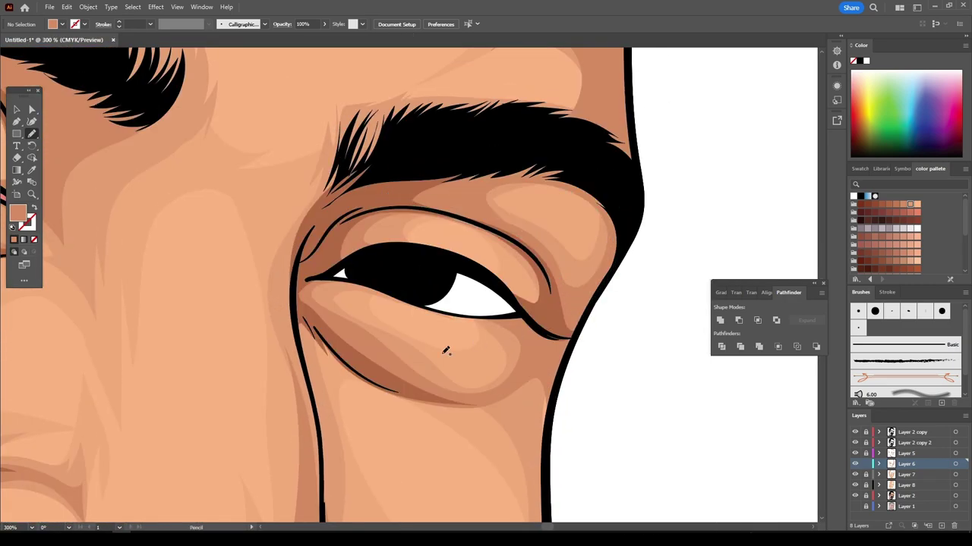
{"action": "scroll", "coordinate": [444, 347], "scroll_direction": "down", "scroll_amount": 2}
{"action": "left_click_drag", "start_coordinate": [534, 289], "coordinate": [406, 319]}
{"action": "scroll", "coordinate": [406, 318], "scroll_direction": "down", "scroll_amount": 3}
{"action": "scroll", "coordinate": [417, 400], "scroll_direction": "up", "scroll_amount": 2}
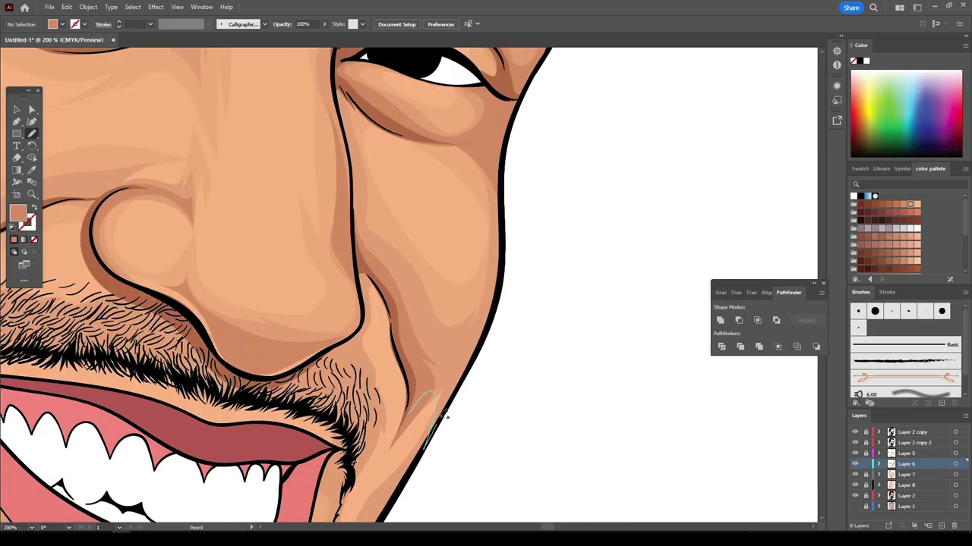
{"action": "scroll", "coordinate": [410, 410], "scroll_direction": "down", "scroll_amount": 1}
{"action": "scroll", "coordinate": [536, 432], "scroll_direction": "up", "scroll_amount": 1}
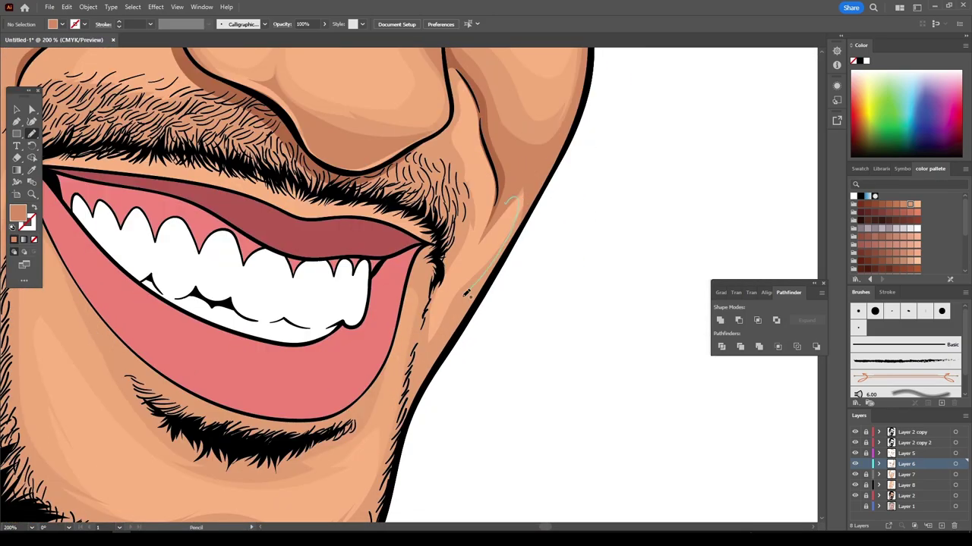
- Draw darker shading shapes down the jaw edge
{"action": "left_click_drag", "start_coordinate": [467, 293], "coordinate": [410, 417]}
{"action": "scroll", "coordinate": [410, 417], "scroll_direction": "down", "scroll_amount": 1}
{"action": "left_click_drag", "start_coordinate": [380, 470], "coordinate": [318, 138]}
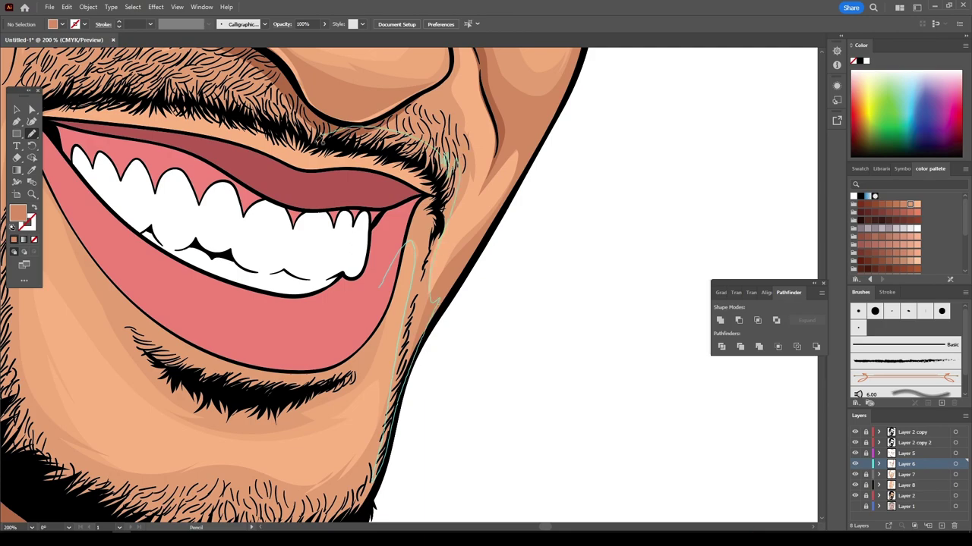
{"action": "scroll", "coordinate": [478, 425], "scroll_direction": "down", "scroll_amount": 2}
{"action": "scroll", "coordinate": [477, 425], "scroll_direction": "up", "scroll_amount": 2}
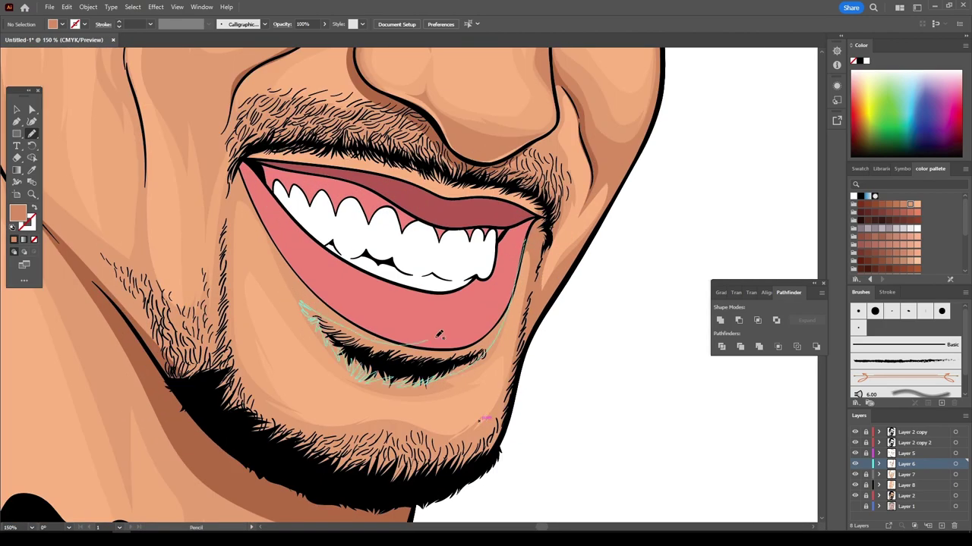
{"action": "left_click_drag", "start_coordinate": [529, 267], "coordinate": [455, 438]}
{"action": "left_click_drag", "start_coordinate": [266, 406], "coordinate": [225, 322]}
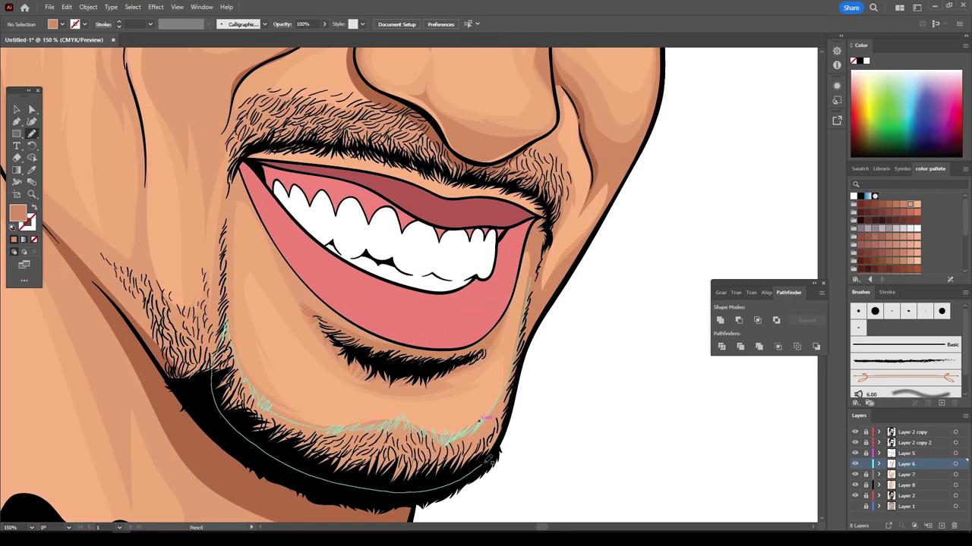
{"action": "scroll", "coordinate": [224, 323], "scroll_direction": "down", "scroll_amount": 3}
{"action": "scroll", "coordinate": [225, 322], "scroll_direction": "up", "scroll_amount": 2}
- Shade from the mouth corner along the lower lip and follow the cheek line
{"action": "left_click_drag", "start_coordinate": [371, 350], "coordinate": [501, 422]}
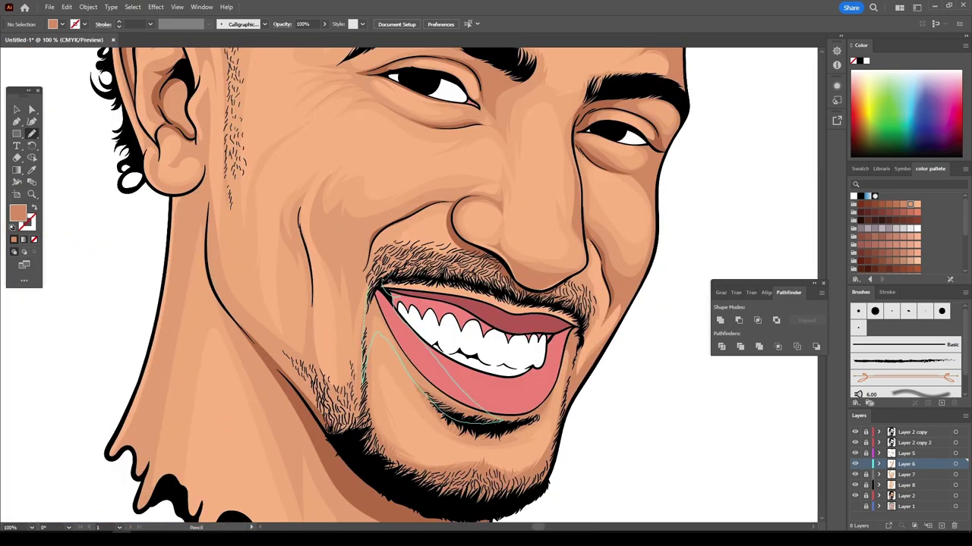
{"action": "scroll", "coordinate": [367, 319], "scroll_direction": "up", "scroll_amount": 2}
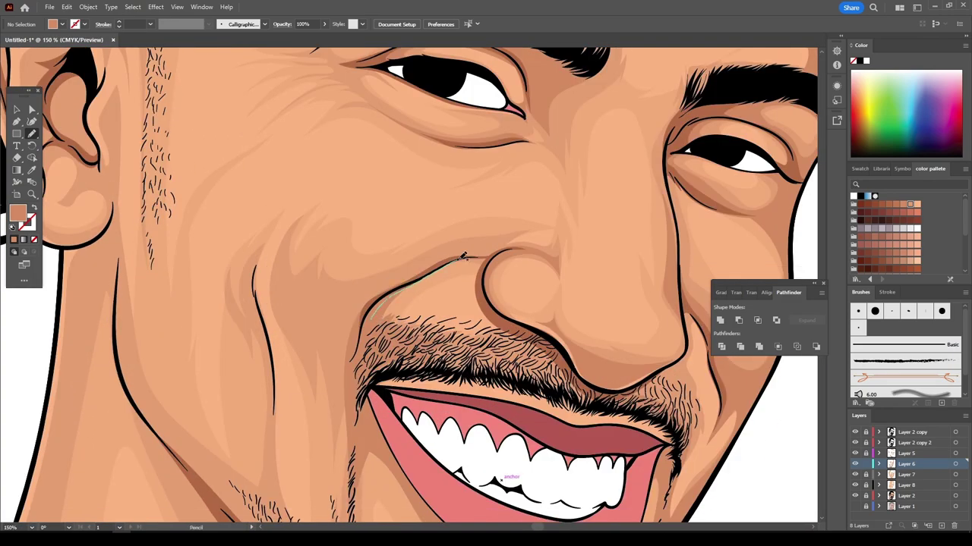
{"action": "scroll", "coordinate": [301, 336], "scroll_direction": "down", "scroll_amount": 3}
{"action": "scroll", "coordinate": [379, 319], "scroll_direction": "up", "scroll_amount": 2}
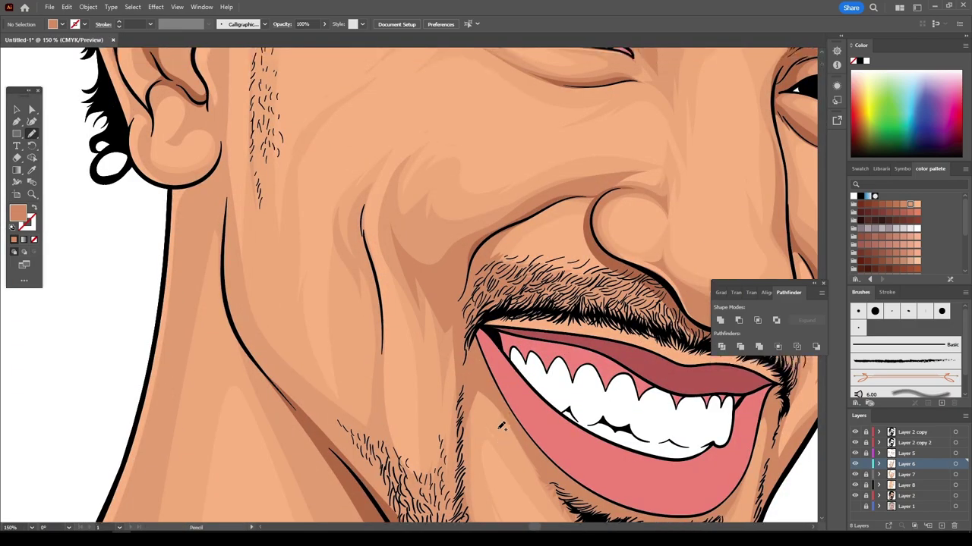
{"action": "scroll", "coordinate": [380, 319], "scroll_direction": "up", "scroll_amount": 1}
{"action": "left_click_drag", "start_coordinate": [382, 390], "coordinate": [368, 226]}
{"action": "scroll", "coordinate": [590, 503], "scroll_direction": "down", "scroll_amount": 3}
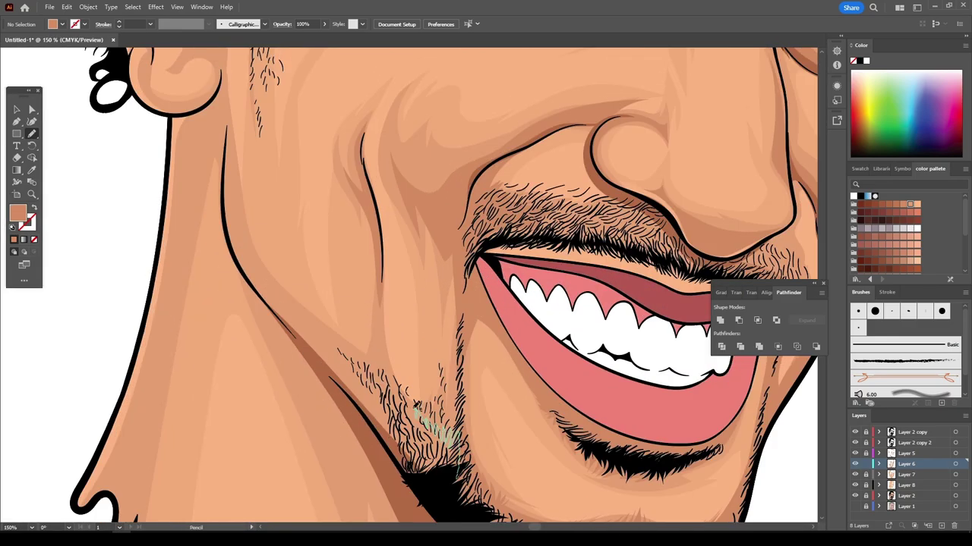
{"action": "scroll", "coordinate": [229, 133], "scroll_direction": "down", "scroll_amount": 3}
- Add darker filled shades below the lower eyelid, under the left eye and along the brow
{"action": "scroll", "coordinate": [456, 234], "scroll_direction": "up", "scroll_amount": 1}
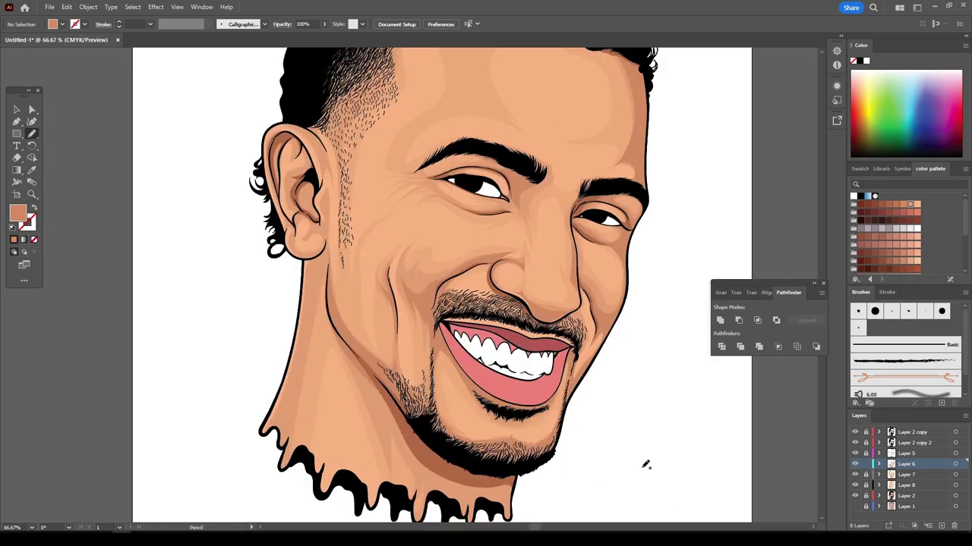
{"action": "scroll", "coordinate": [455, 234], "scroll_direction": "up", "scroll_amount": 2}
{"action": "scroll", "coordinate": [455, 234], "scroll_direction": "up", "scroll_amount": 1}
{"action": "left_click_drag", "start_coordinate": [455, 277], "coordinate": [500, 229]}
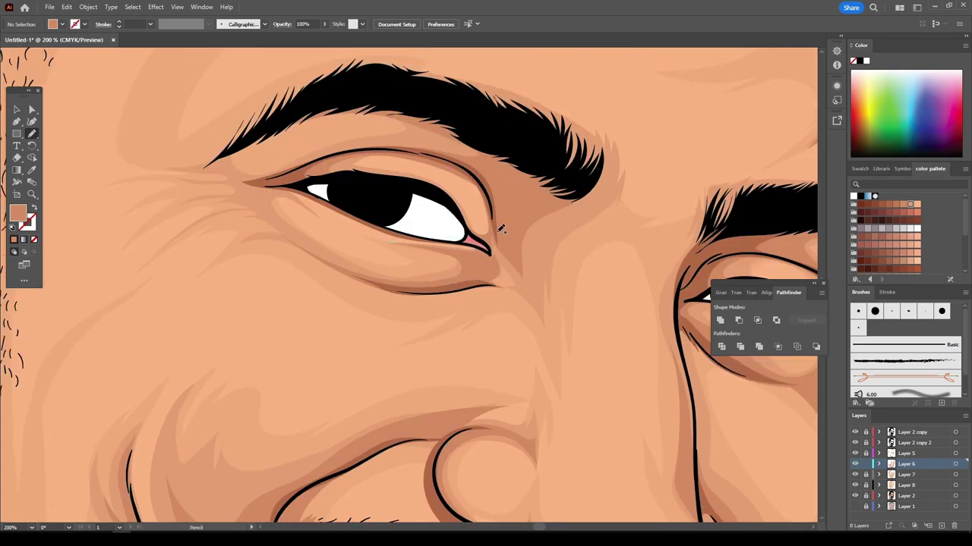
{"action": "left_click_drag", "start_coordinate": [594, 216], "coordinate": [596, 218]}
{"action": "scroll", "coordinate": [456, 328], "scroll_direction": "up", "scroll_amount": 1}
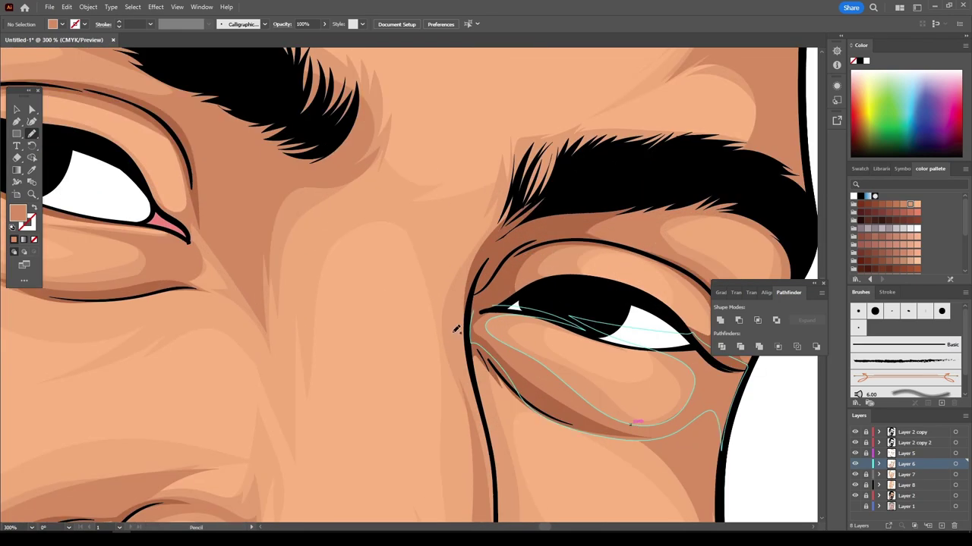
{"action": "left_click_drag", "start_coordinate": [510, 162], "coordinate": [511, 163]}
{"action": "scroll", "coordinate": [672, 413], "scroll_direction": "down", "scroll_amount": 3}
{"action": "scroll", "coordinate": [326, 137], "scroll_direction": "up", "scroll_amount": 2}
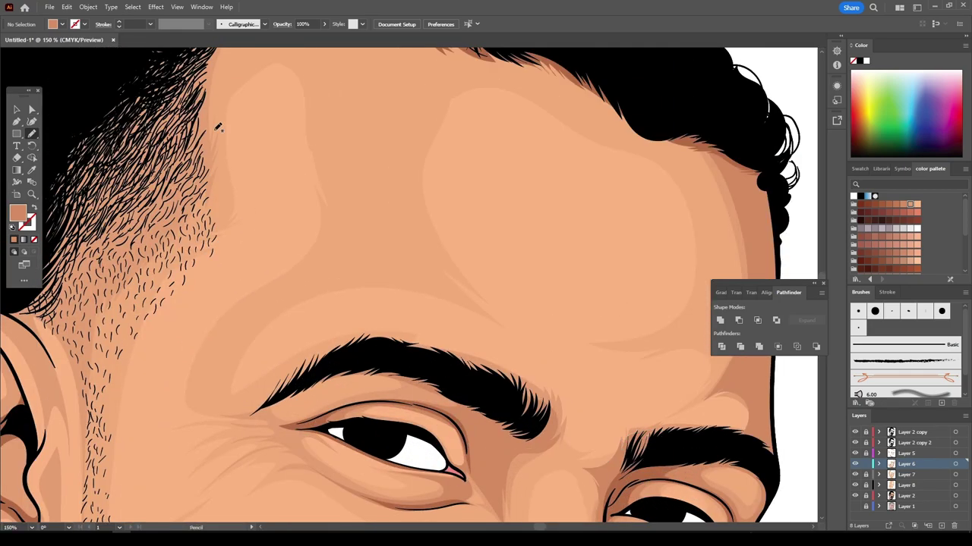
- Draw darker shading strokes on the forehead and around the right eye
{"action": "mouse_move", "coordinate": [201, 182]}
{"action": "left_mouse_down"}
{"action": "mouse_move", "coordinate": [277, 145]}
{"action": "mouse_move", "coordinate": [286, 98]}
{"action": "left_mouse_up"}
{"action": "left_click_drag", "start_coordinate": [466, 169], "coordinate": [498, 173]}
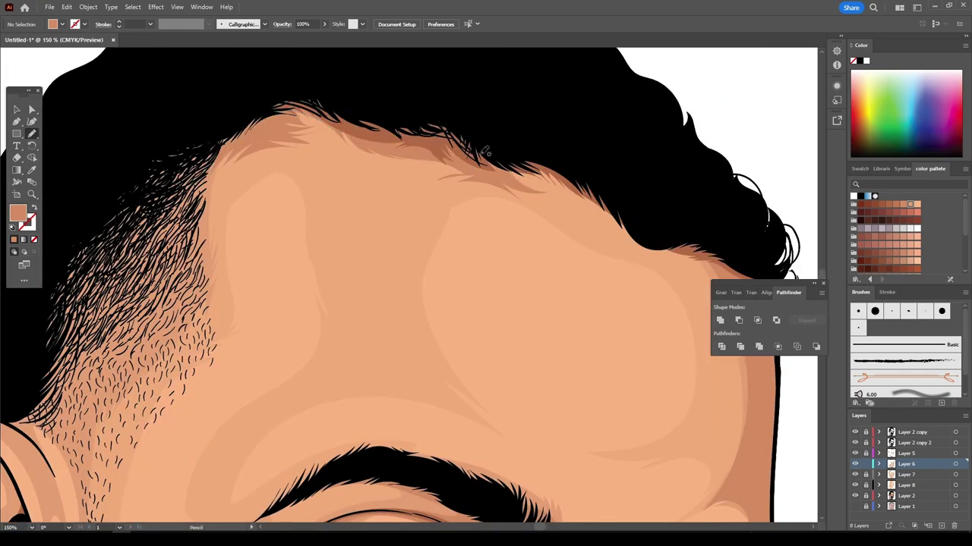
{"action": "left_click_drag", "start_coordinate": [630, 241], "coordinate": [574, 134]}
{"action": "scroll", "coordinate": [592, 341], "scroll_direction": "down", "scroll_amount": 3}
{"action": "scroll", "coordinate": [594, 343], "scroll_direction": "up", "scroll_amount": 3}
{"action": "mouse_move", "coordinate": [502, 311]}
{"action": "left_mouse_down"}
{"action": "mouse_move", "coordinate": [594, 343]}
{"action": "mouse_move", "coordinate": [604, 379]}
{"action": "left_mouse_up"}
{"action": "scroll", "coordinate": [577, 303], "scroll_direction": "down", "scroll_amount": 2}
{"action": "scroll", "coordinate": [644, 341], "scroll_direction": "down", "scroll_amount": 2}
{"action": "scroll", "coordinate": [683, 342], "scroll_direction": "up", "scroll_amount": 3}
{"action": "scroll", "coordinate": [273, 190], "scroll_direction": "up", "scroll_amount": 4}
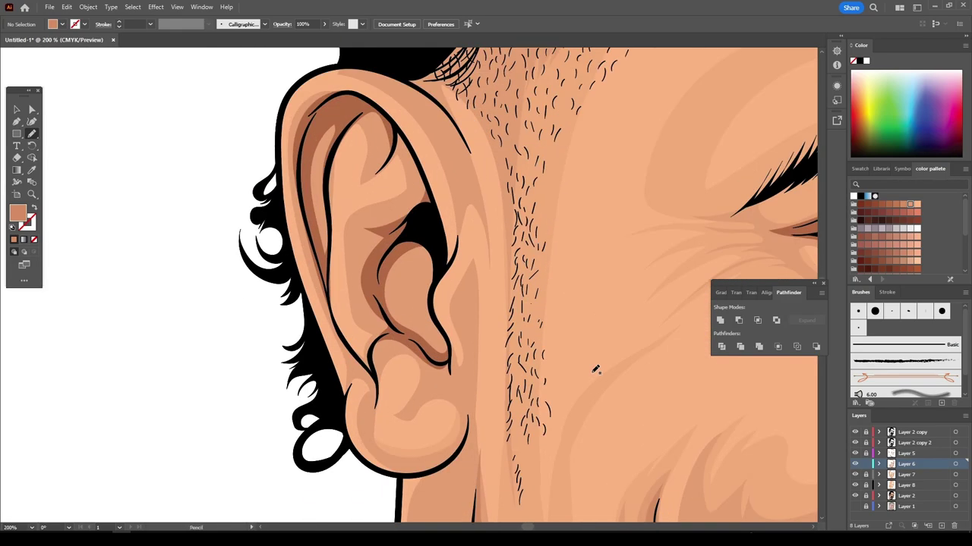
{"action": "scroll", "coordinate": [455, 425], "scroll_direction": "up", "scroll_amount": 2}
- Shade inside the ear, along the earlobe bottom and the upper ear
{"action": "left_click_drag", "start_coordinate": [403, 443], "coordinate": [294, 407]}
{"action": "left_click_drag", "start_coordinate": [364, 312], "coordinate": [488, 326]}
{"action": "scroll", "coordinate": [456, 277], "scroll_direction": "up", "scroll_amount": 5}
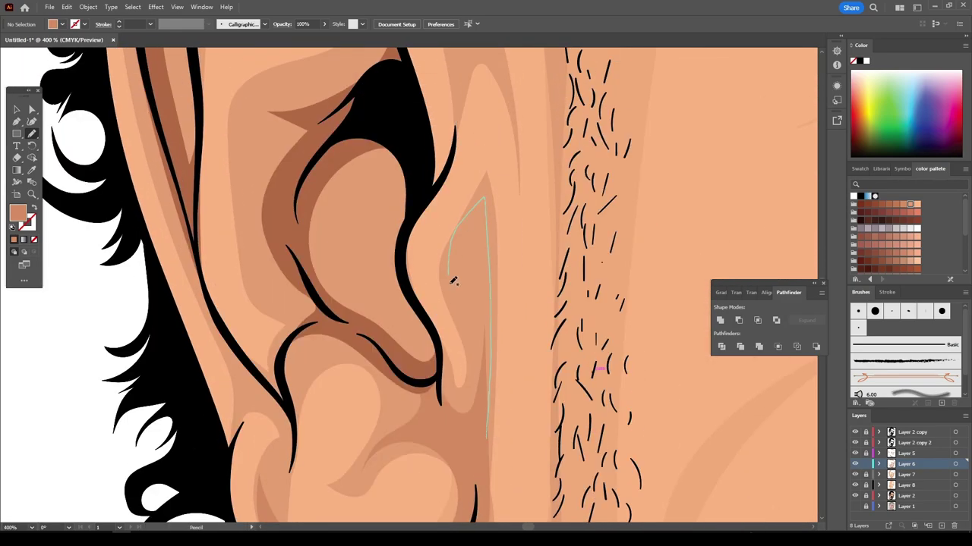
{"action": "mouse_move", "coordinate": [356, 379]}
{"action": "left_mouse_down"}
{"action": "mouse_move", "coordinate": [341, 282]}
{"action": "mouse_move", "coordinate": [255, 382]}
{"action": "mouse_move", "coordinate": [373, 99]}
{"action": "mouse_move", "coordinate": [321, 387]}
{"action": "left_mouse_up"}
{"action": "scroll", "coordinate": [255, 382], "scroll_direction": "down", "scroll_amount": 3}
{"action": "scroll", "coordinate": [293, 337], "scroll_direction": "up", "scroll_amount": 3}
{"action": "scroll", "coordinate": [354, 336], "scroll_direction": "up", "scroll_amount": 2}
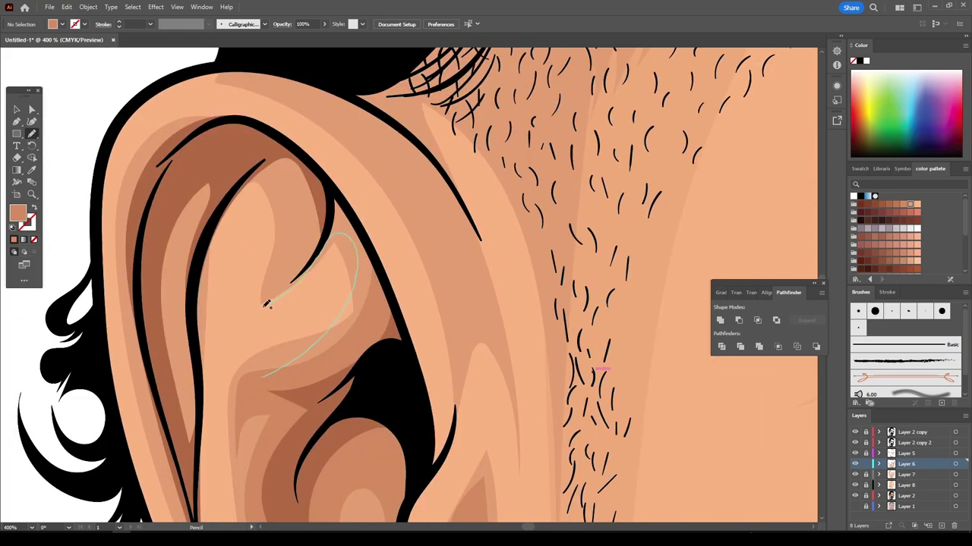
{"action": "left_click_drag", "start_coordinate": [265, 303], "coordinate": [267, 305]}
{"action": "scroll", "coordinate": [266, 303], "scroll_direction": "down", "scroll_amount": 2}
{"action": "scroll", "coordinate": [455, 304], "scroll_direction": "up", "scroll_amount": 1}
{"action": "scroll", "coordinate": [680, 306], "scroll_direction": "down", "scroll_amount": 4}
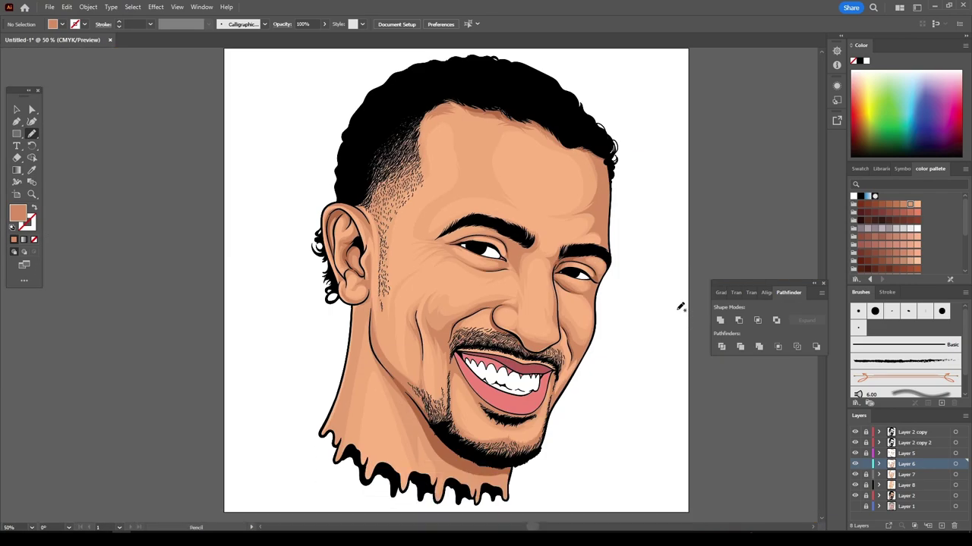
{"action": "scroll", "coordinate": [680, 307], "scroll_direction": "up", "scroll_amount": 2}
{"action": "scroll", "coordinate": [642, 374], "scroll_direction": "up", "scroll_amount": 2}
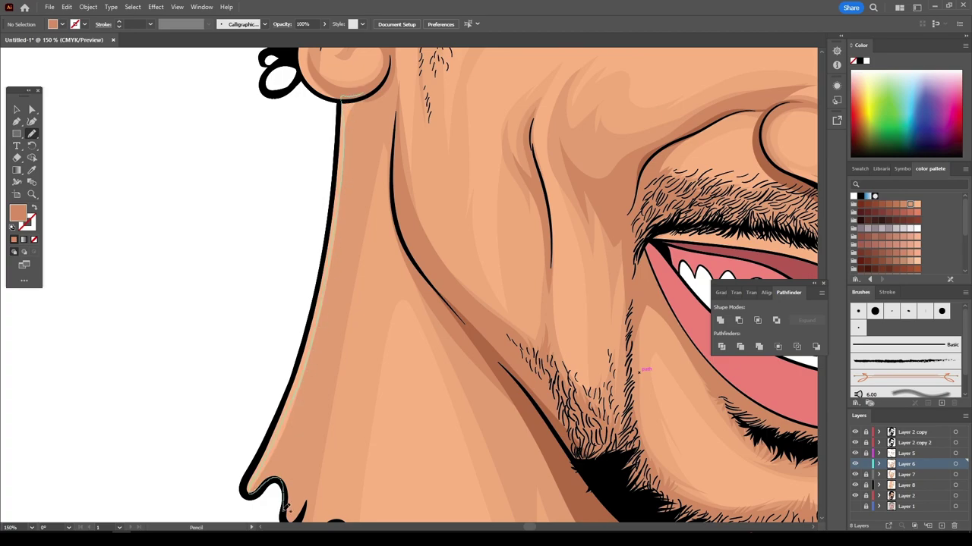
{"action": "scroll", "coordinate": [357, 277], "scroll_direction": "down", "scroll_amount": 3}
{"action": "scroll", "coordinate": [737, 245], "scroll_direction": "down", "scroll_amount": 1}
{"action": "scroll", "coordinate": [731, 245], "scroll_direction": "up", "scroll_amount": 3}
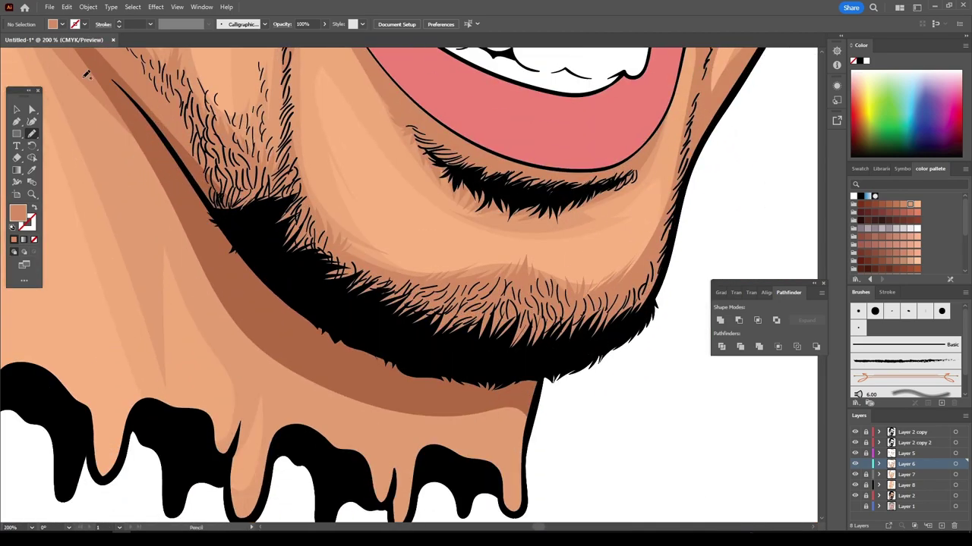
- Draw a darker shading shape running down the neck into the drips
{"action": "left_click_drag", "start_coordinate": [61, 54], "coordinate": [195, 287]}
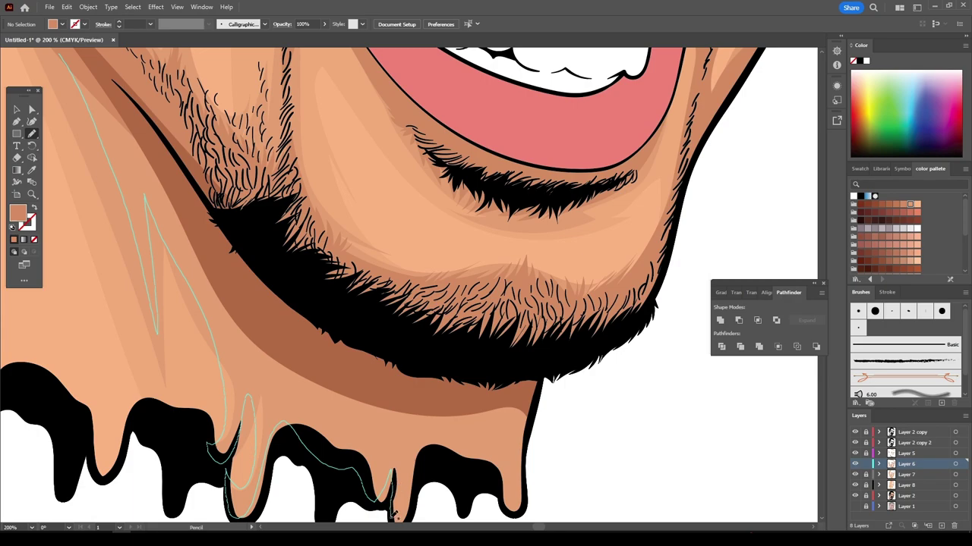
{"action": "scroll", "coordinate": [518, 495], "scroll_direction": "down", "scroll_amount": 1}
{"action": "scroll", "coordinate": [562, 343], "scroll_direction": "up", "scroll_amount": 1}
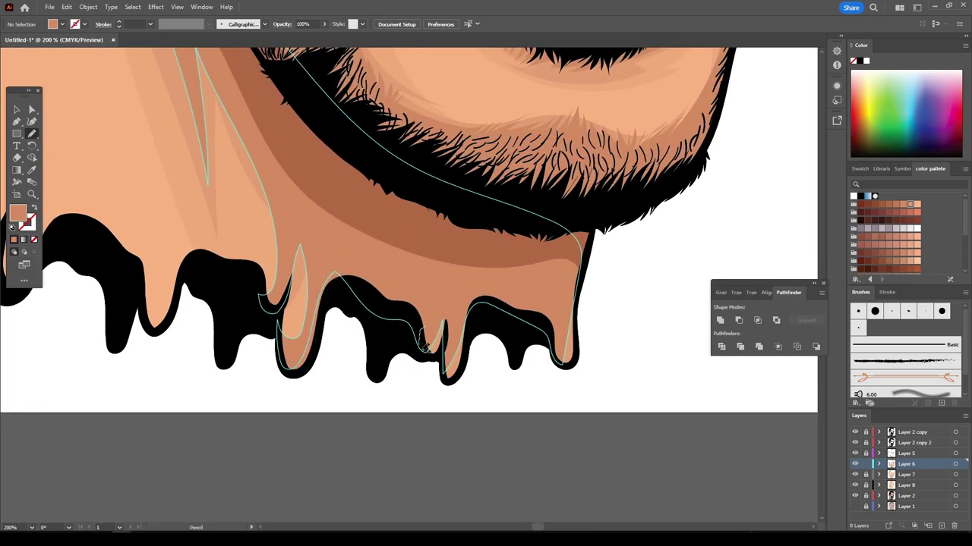
{"action": "scroll", "coordinate": [798, 423], "scroll_direction": "down", "scroll_amount": 1}
{"action": "scroll", "coordinate": [687, 384], "scroll_direction": "down", "scroll_amount": 1}
{"action": "scroll", "coordinate": [694, 385], "scroll_direction": "up", "scroll_amount": 1}
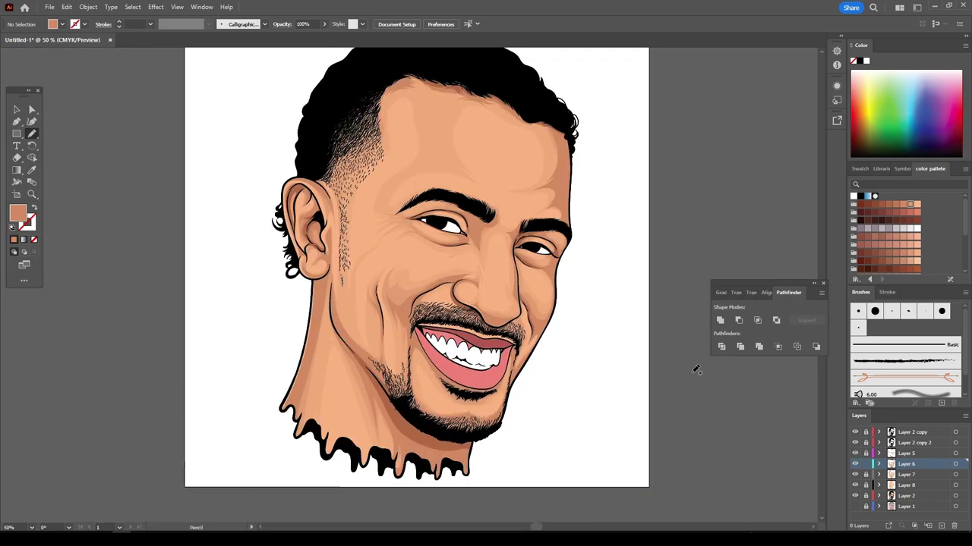
{"action": "scroll", "coordinate": [396, 261], "scroll_direction": "up", "scroll_amount": 2}
{"action": "scroll", "coordinate": [825, 428], "scroll_direction": "down", "scroll_amount": 1}
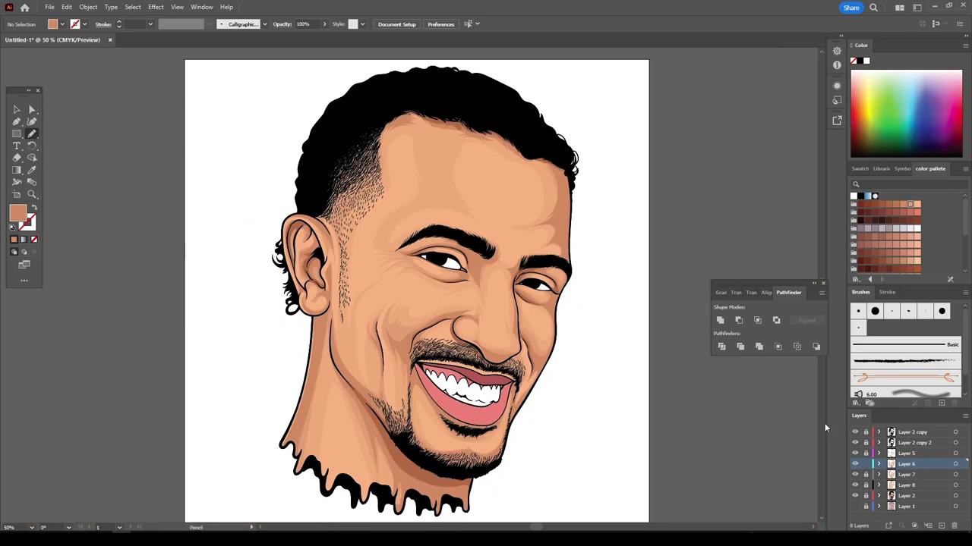
- On Layer 5, pencil deeper brown shadows along the mustache and the upper eyelid crease
{"action": "left_click", "coordinate": [870, 453]}
{"action": "scroll", "coordinate": [398, 285], "scroll_direction": "up", "scroll_amount": 2}
{"action": "scroll", "coordinate": [675, 384], "scroll_direction": "up", "scroll_amount": 1}
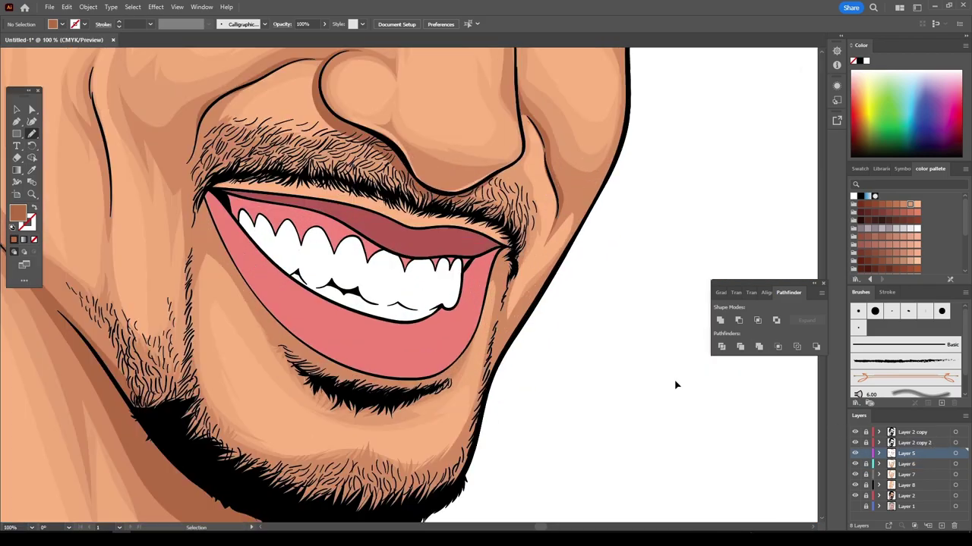
{"action": "scroll", "coordinate": [531, 368], "scroll_direction": "up", "scroll_amount": 1}
{"action": "mouse_move", "coordinate": [530, 367]}
{"action": "left_mouse_down"}
{"action": "mouse_move", "coordinate": [362, 319]}
{"action": "mouse_move", "coordinate": [326, 214]}
{"action": "left_mouse_up"}
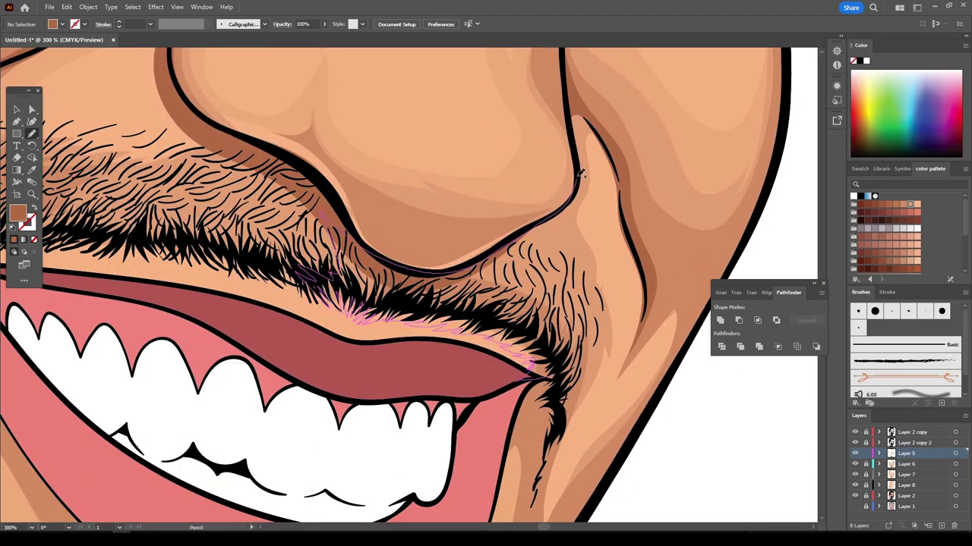
{"action": "scroll", "coordinate": [582, 364], "scroll_direction": "down", "scroll_amount": 3}
{"action": "scroll", "coordinate": [471, 376], "scroll_direction": "up", "scroll_amount": 3}
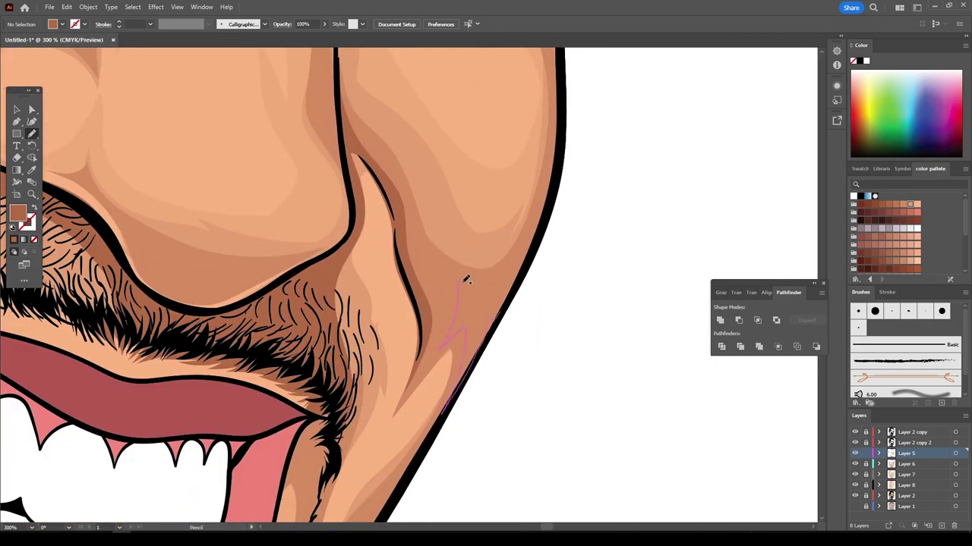
{"action": "scroll", "coordinate": [444, 321], "scroll_direction": "down", "scroll_amount": 3}
{"action": "scroll", "coordinate": [368, 145], "scroll_direction": "up", "scroll_amount": 3}
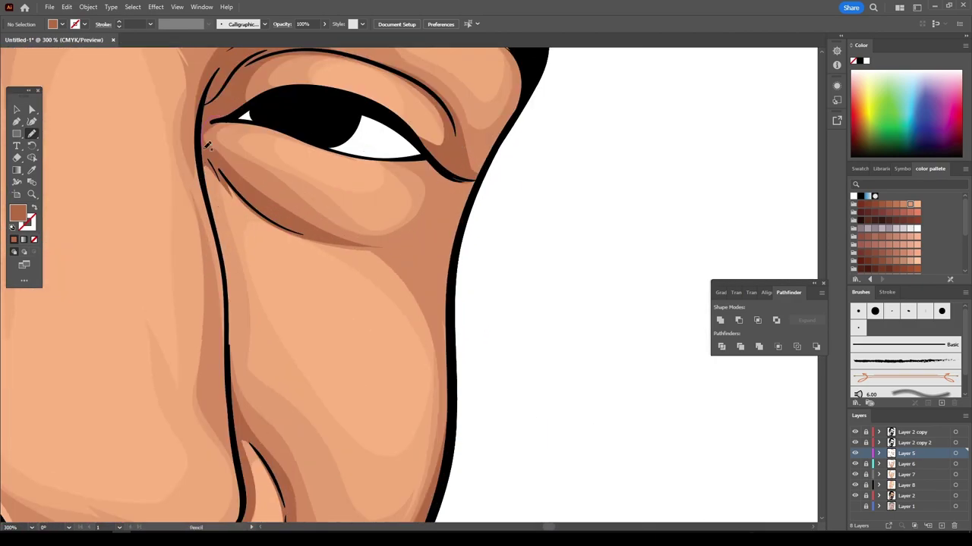
{"action": "scroll", "coordinate": [448, 357], "scroll_direction": "up", "scroll_amount": 3}
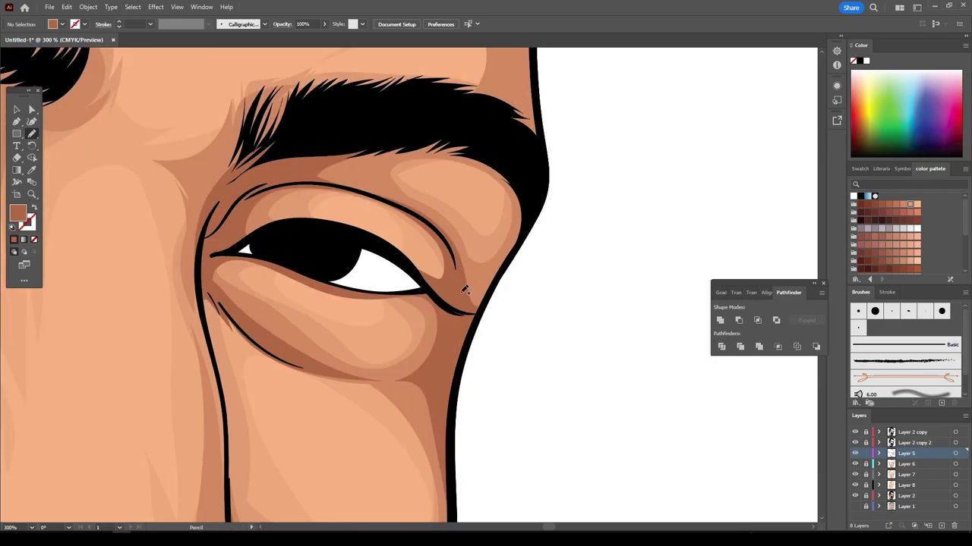
{"action": "scroll", "coordinate": [265, 231], "scroll_direction": "up", "scroll_amount": 1}
{"action": "left_click_drag", "start_coordinate": [265, 230], "coordinate": [349, 236]}
- Add brown shadow shapes along the eyebrow and beside the earlobe
{"action": "scroll", "coordinate": [327, 179], "scroll_direction": "up", "scroll_amount": 1}
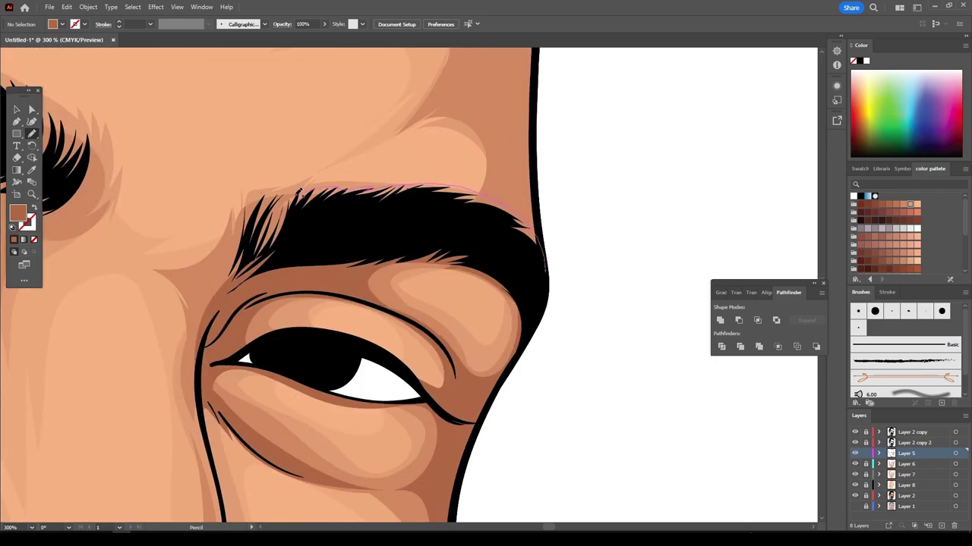
{"action": "scroll", "coordinate": [486, 304], "scroll_direction": "down", "scroll_amount": 2}
{"action": "scroll", "coordinate": [741, 476], "scroll_direction": "down", "scroll_amount": 1}
{"action": "scroll", "coordinate": [463, 187], "scroll_direction": "up", "scroll_amount": 3}
{"action": "left_click_drag", "start_coordinate": [92, 148], "coordinate": [542, 220]}
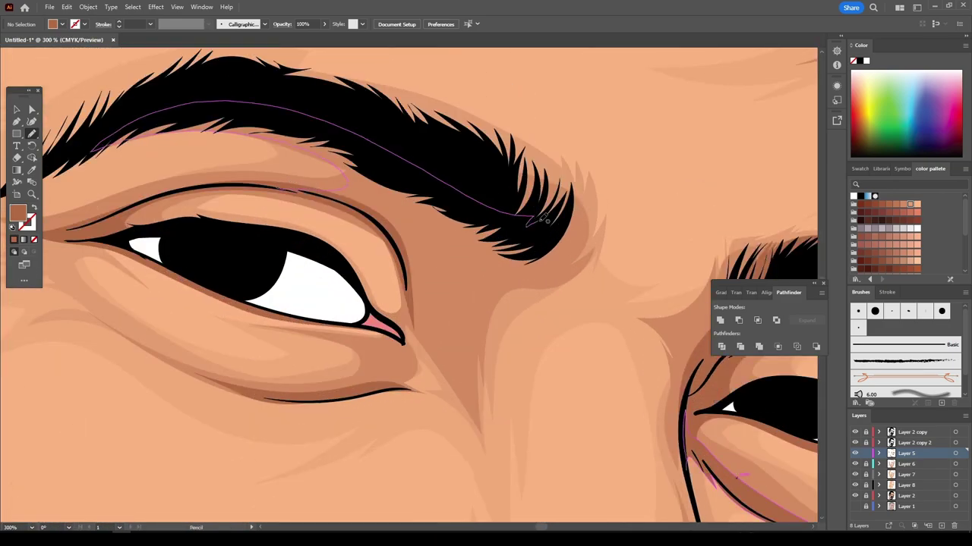
{"action": "key", "text": "ctrl+shift+a"}
{"action": "scroll", "coordinate": [585, 210], "scroll_direction": "up", "scroll_amount": 1}
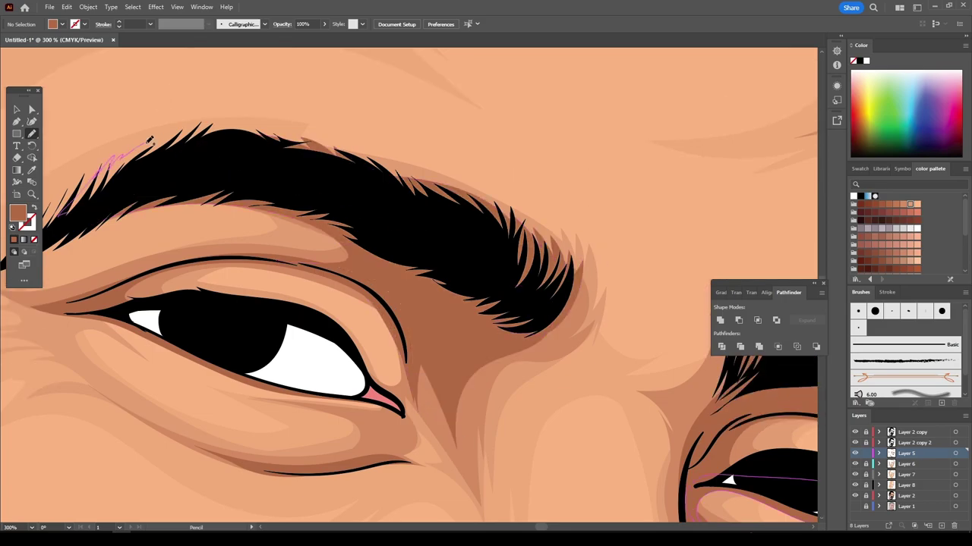
{"action": "key", "text": "ctrl+1"}
{"action": "scroll", "coordinate": [754, 489], "scroll_direction": "down", "scroll_amount": 2}
{"action": "scroll", "coordinate": [686, 462], "scroll_direction": "up", "scroll_amount": 5}
{"action": "scroll", "coordinate": [410, 319], "scroll_direction": "up", "scroll_amount": 1}
{"action": "left_click_drag", "start_coordinate": [410, 357], "coordinate": [416, 255]}
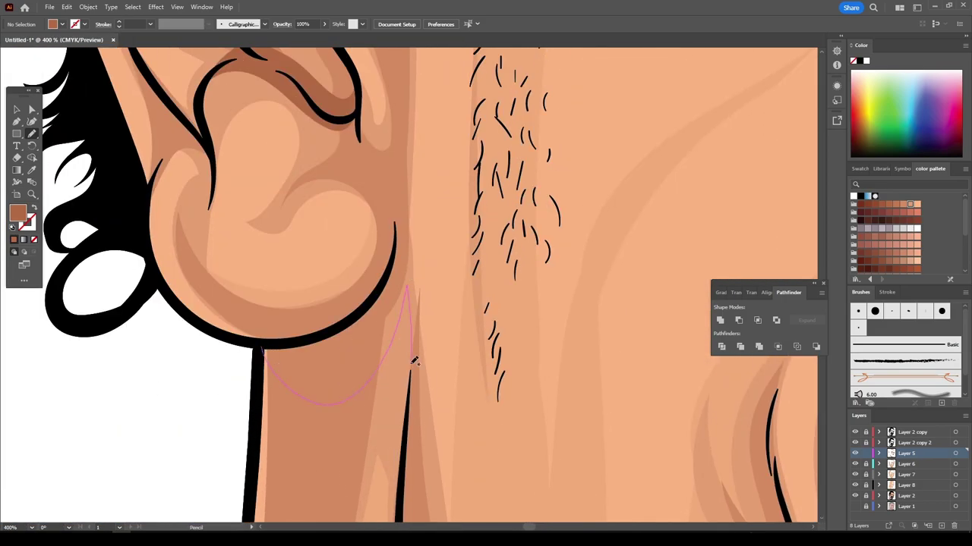
- Draw a brown shadow along the temple hairline, extending it up the temple
{"action": "key", "text": "ctrl+0"}
{"action": "scroll", "coordinate": [341, 238], "scroll_direction": "up", "scroll_amount": 3}
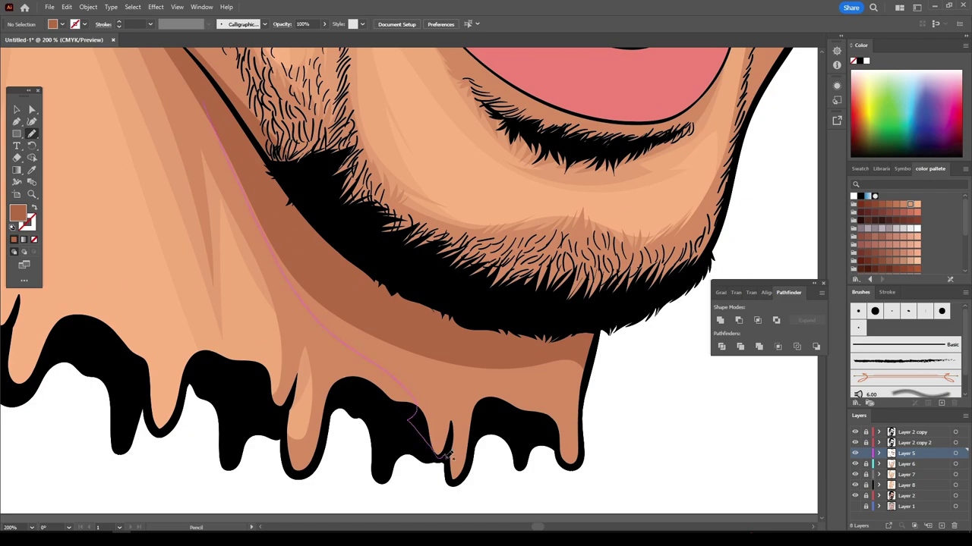
{"action": "key", "text": "ctrl+0"}
{"action": "scroll", "coordinate": [579, 332], "scroll_direction": "up", "scroll_amount": 3}
{"action": "scroll", "coordinate": [579, 331], "scroll_direction": "up", "scroll_amount": 1}
{"action": "left_click_drag", "start_coordinate": [312, 403], "coordinate": [353, 333]}
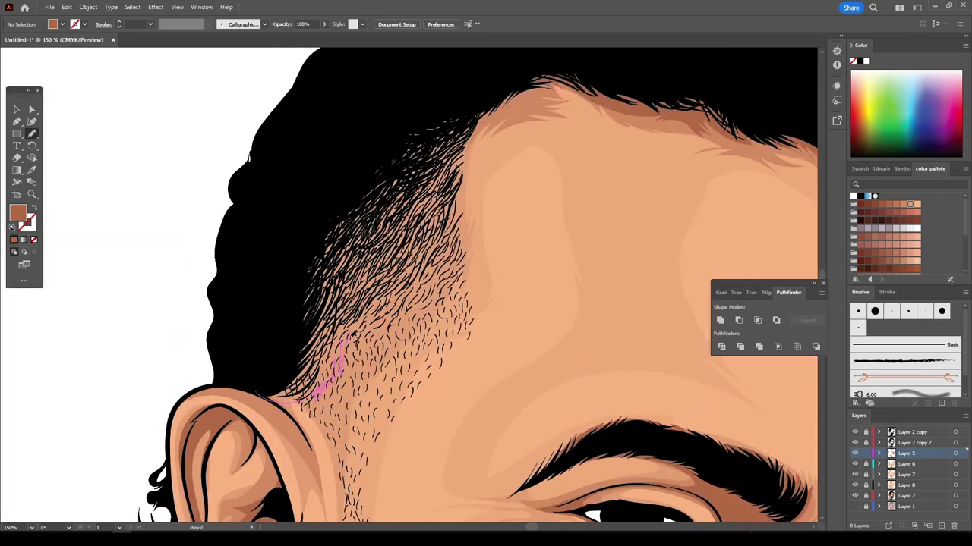
{"action": "left_click_drag", "start_coordinate": [440, 257], "coordinate": [474, 121]}
{"action": "scroll", "coordinate": [475, 121], "scroll_direction": "down", "scroll_amount": 1}
{"action": "key", "text": "ctrl+0"}
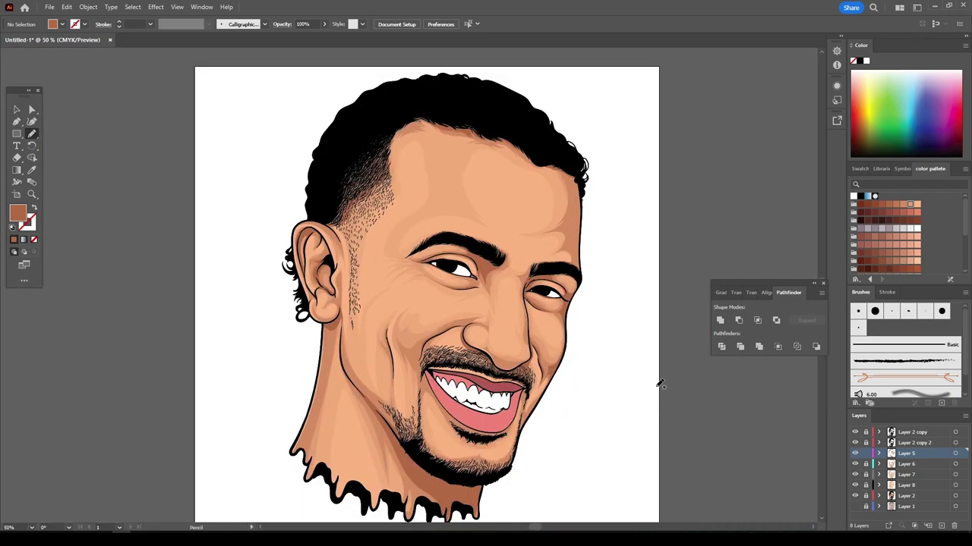
{"action": "scroll", "coordinate": [623, 361], "scroll_direction": "up", "scroll_amount": 1}
{"action": "scroll", "coordinate": [623, 361], "scroll_direction": "down", "scroll_amount": 1}
- On Layer 8, pencil pale highlights across the brow, forehead and cheek
{"action": "left_click", "coordinate": [884, 486]}
{"action": "scroll", "coordinate": [650, 441], "scroll_direction": "up", "scroll_amount": 2}
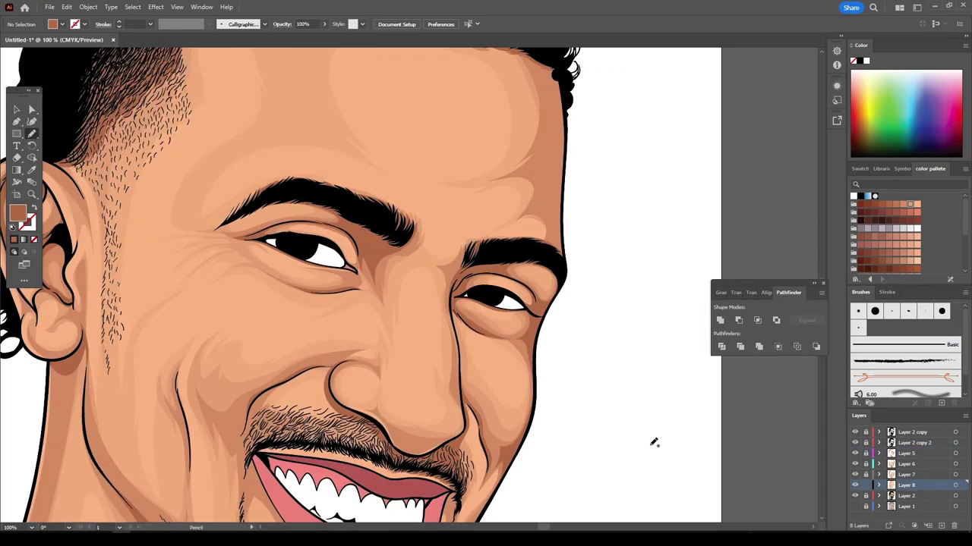
{"action": "scroll", "coordinate": [651, 440], "scroll_direction": "down", "scroll_amount": 1}
{"action": "scroll", "coordinate": [535, 281], "scroll_direction": "up", "scroll_amount": 2}
{"action": "left_click_drag", "start_coordinate": [486, 300], "coordinate": [258, 216]}
{"action": "key", "text": "ctrl+0"}
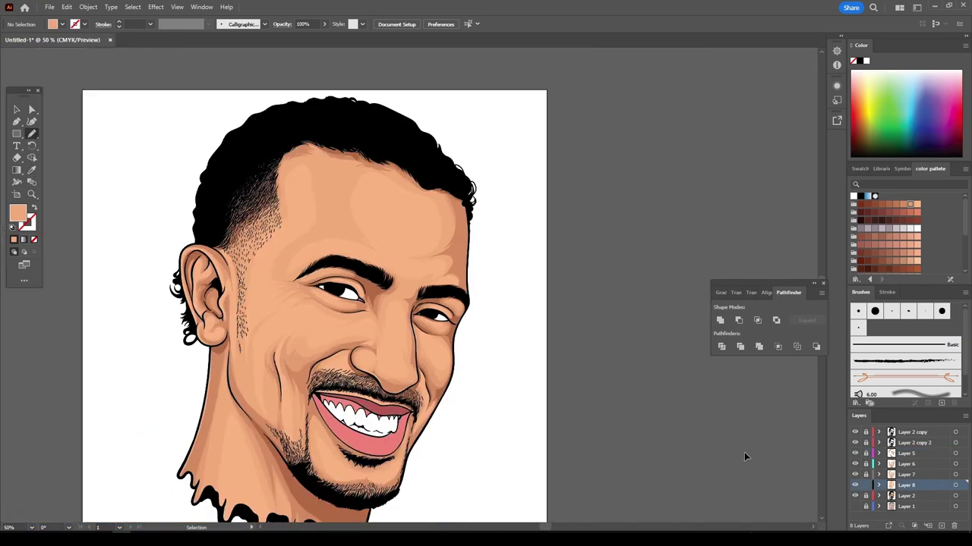
{"action": "scroll", "coordinate": [308, 211], "scroll_direction": "up", "scroll_amount": 3}
{"action": "left_click_drag", "start_coordinate": [289, 291], "coordinate": [491, 218]}
{"action": "key", "text": "ctrl+0"}
{"action": "scroll", "coordinate": [498, 405], "scroll_direction": "up", "scroll_amount": 3}
{"action": "left_click_drag", "start_coordinate": [301, 366], "coordinate": [381, 448]}
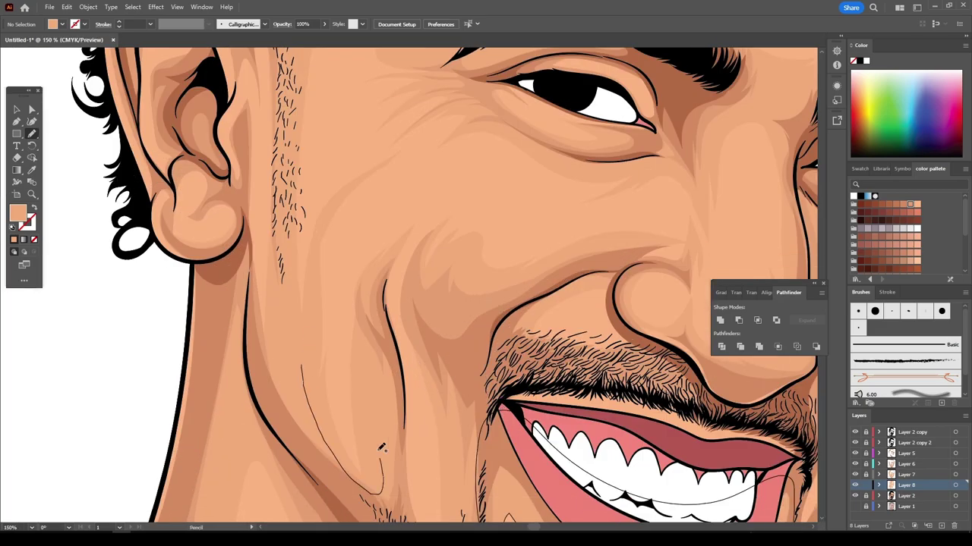
{"action": "scroll", "coordinate": [345, 336], "scroll_direction": "up", "scroll_amount": 3}
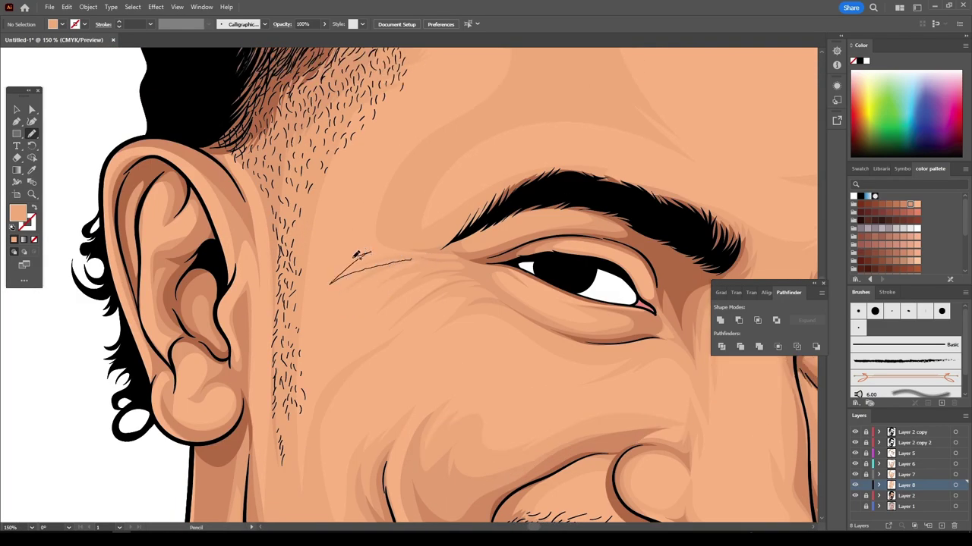
- Hide Layer 7's contents and create a new Layer 9 above Layer 2
{"action": "key", "text": "ctrl+0"}
{"action": "scroll", "coordinate": [587, 334], "scroll_direction": "up", "scroll_amount": 2}
{"action": "scroll", "coordinate": [587, 334], "scroll_direction": "down", "scroll_amount": 1}
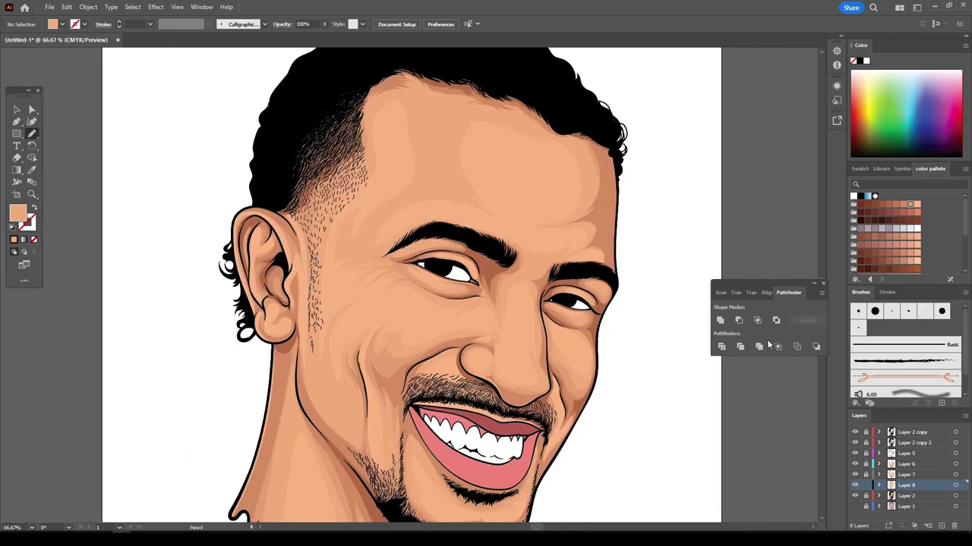
{"action": "left_click", "coordinate": [854, 475]}
{"action": "key", "text": "ctrl+minus"}
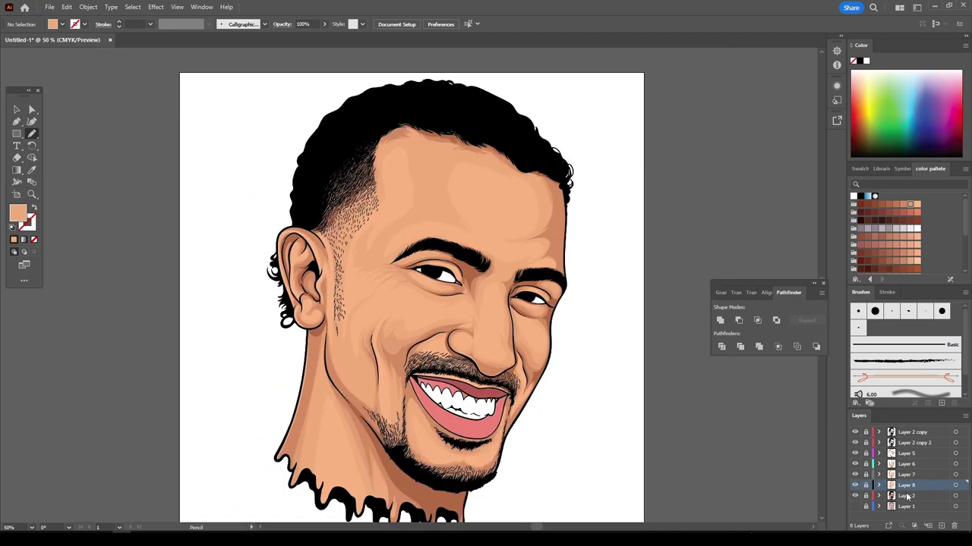
{"action": "left_click", "coordinate": [908, 496]}
{"action": "left_click", "coordinate": [942, 526]}
{"action": "scroll", "coordinate": [941, 243], "scroll_direction": "down", "scroll_amount": 2}
{"action": "scroll", "coordinate": [949, 249], "scroll_direction": "down", "scroll_amount": 2}
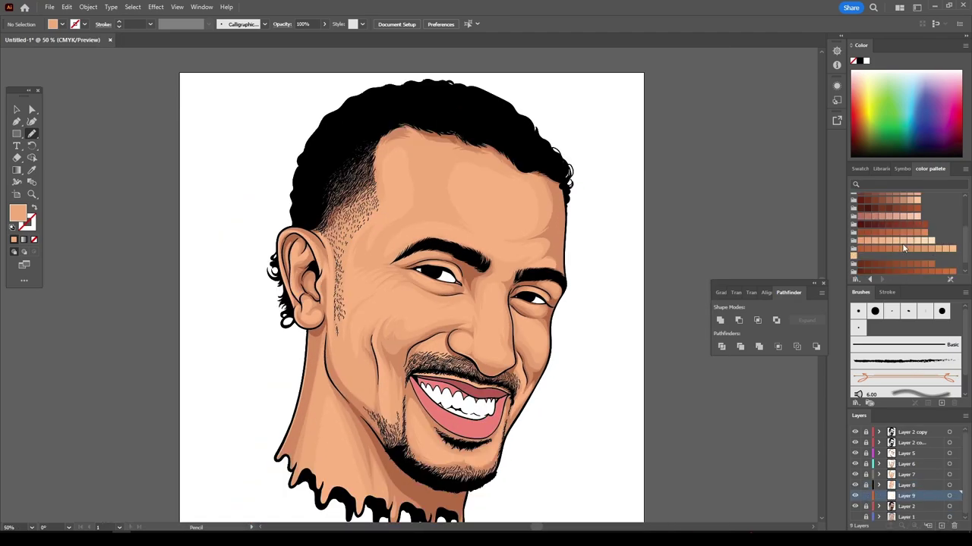
- Draw a highlight loop on the forehead and give it a pale fill colour
{"action": "key", "text": "ctrl+plus"}
{"action": "key", "text": "ctrl+plus"}
{"action": "key", "text": "ctrl+plus"}
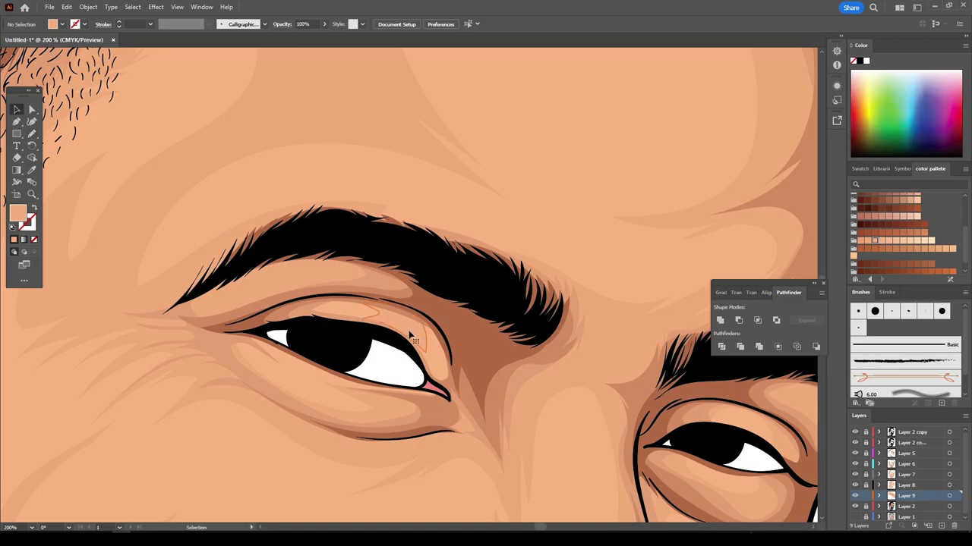
{"action": "key", "text": "ctrl+minus"}
{"action": "left_click_drag", "start_coordinate": [426, 212], "coordinate": [327, 309]}
{"action": "key", "text": "n"}
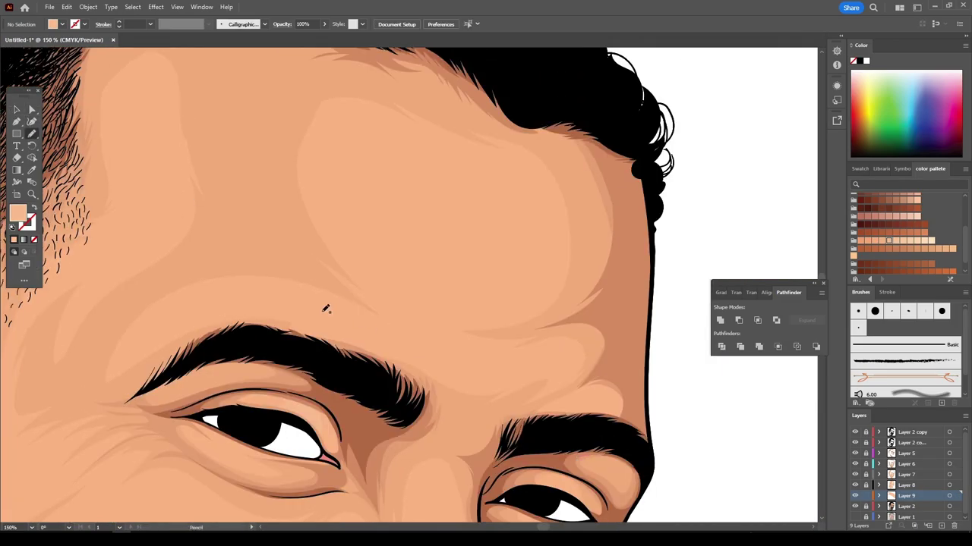
{"action": "mouse_move", "coordinate": [367, 258]}
{"action": "left_mouse_down"}
{"action": "mouse_move", "coordinate": [412, 281]}
{"action": "mouse_move", "coordinate": [416, 151]}
{"action": "left_mouse_up"}
{"action": "key", "text": "ctrl+minus"}
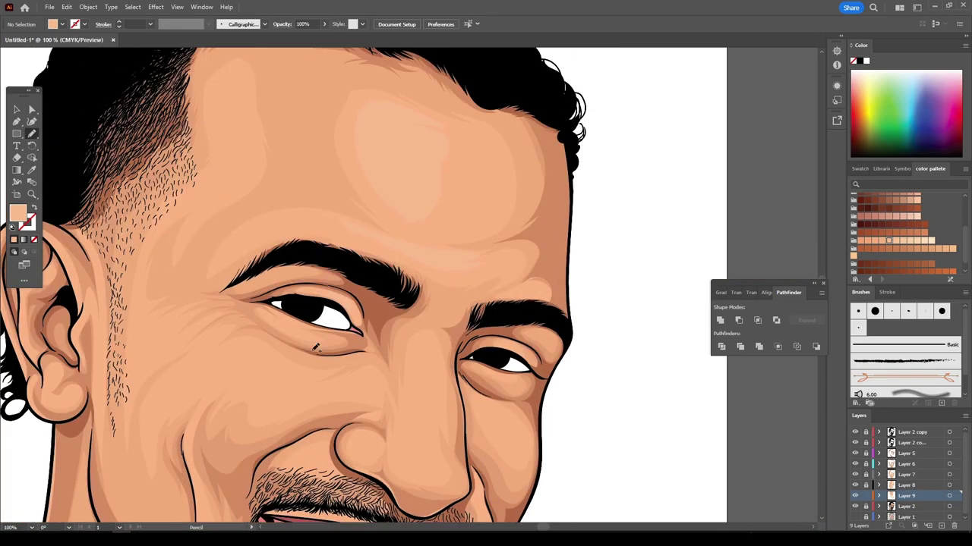
{"action": "key", "text": "v"}
{"action": "key", "text": "ctrl+a"}
{"action": "double_click", "coordinate": [17, 212]}
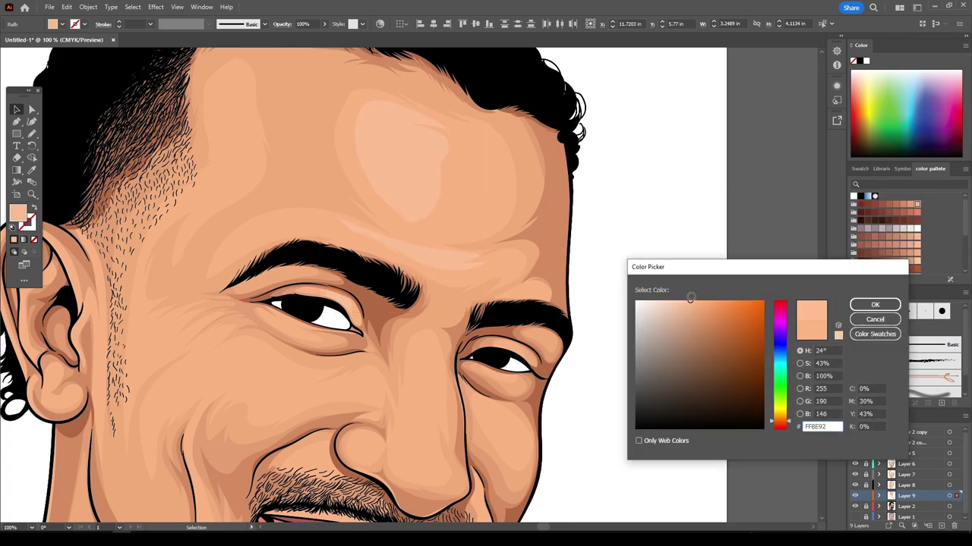
{"action": "left_click", "coordinate": [872, 304]}
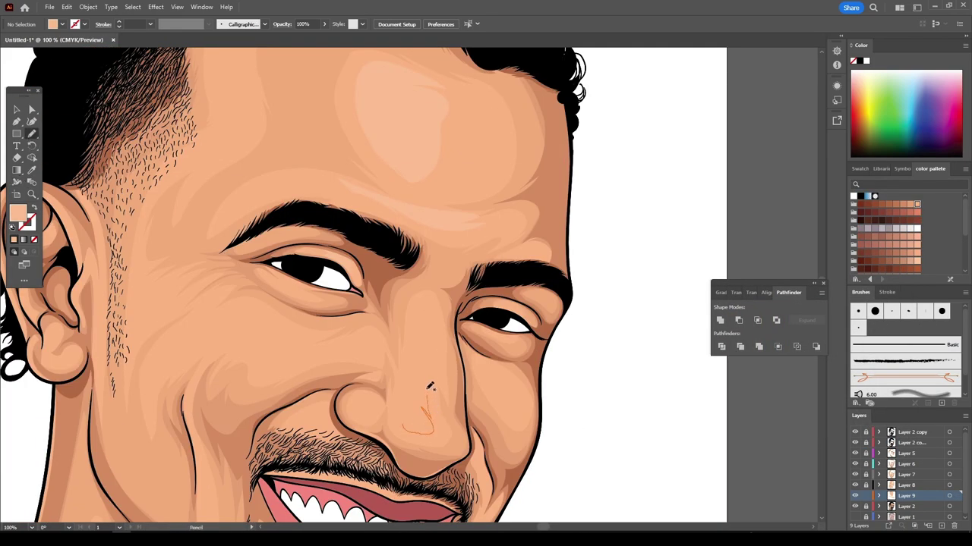
- Pencil pale highlights on the nose bridge, both cheeks and near the brow
{"action": "left_click_drag", "start_coordinate": [429, 387], "coordinate": [406, 433]}
{"action": "left_click_drag", "start_coordinate": [514, 409], "coordinate": [508, 401]}
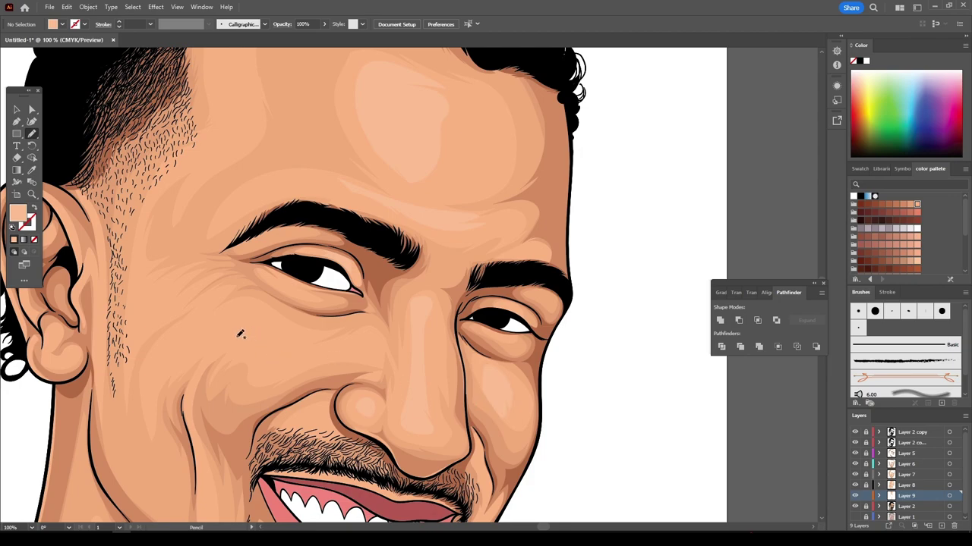
{"action": "left_click_drag", "start_coordinate": [280, 339], "coordinate": [218, 303]}
{"action": "key", "text": "ctrl+minus"}
{"action": "scroll", "coordinate": [538, 503], "scroll_direction": "up", "scroll_amount": 1}
{"action": "left_click_drag", "start_coordinate": [307, 266], "coordinate": [328, 256]}
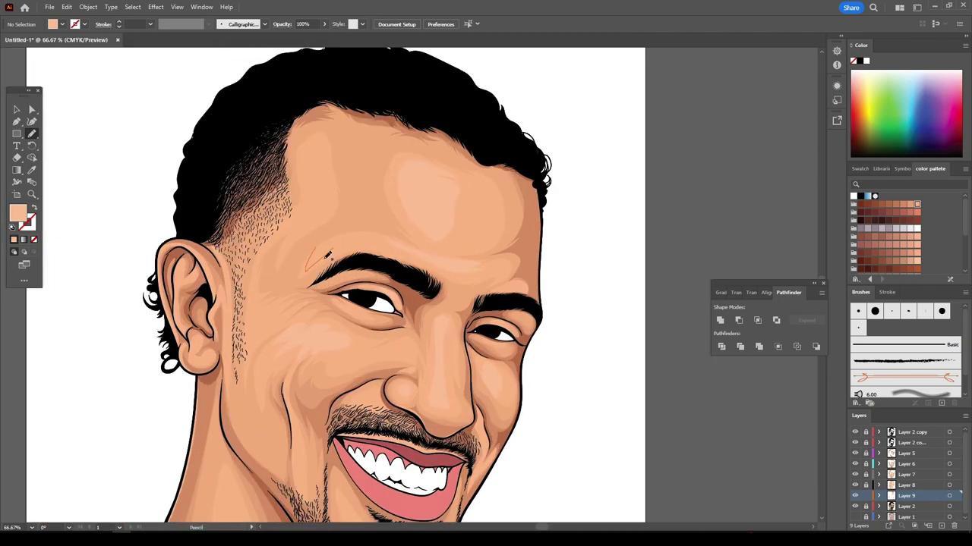
{"action": "left_click_drag", "start_coordinate": [275, 227], "coordinate": [276, 229]}
{"action": "scroll", "coordinate": [258, 273], "scroll_direction": "down", "scroll_amount": 1}
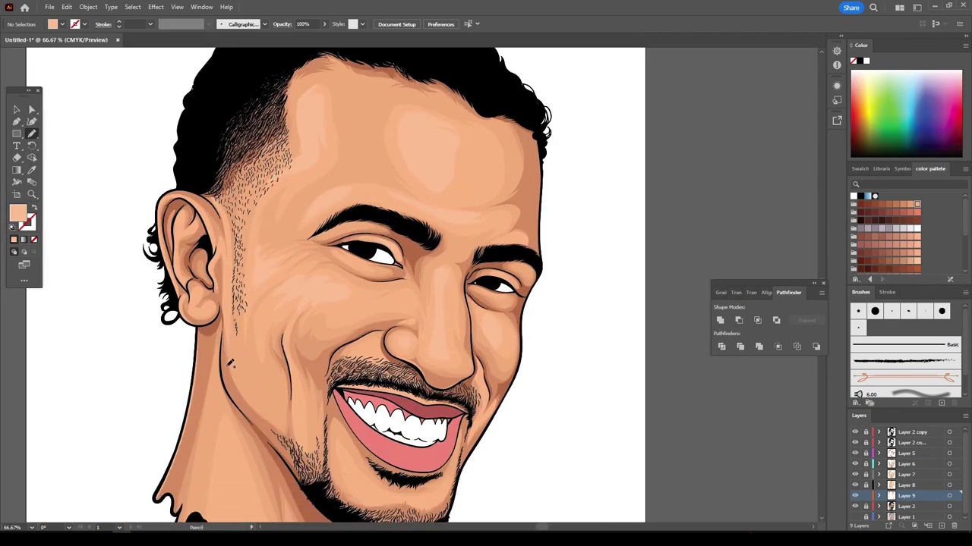
{"action": "scroll", "coordinate": [231, 364], "scroll_direction": "down", "scroll_amount": 1}
- Zoom in and out repeatedly to review the new highlights on the portrait
{"action": "key", "text": "ctrl+plus"}
{"action": "key", "text": "ctrl+minus"}
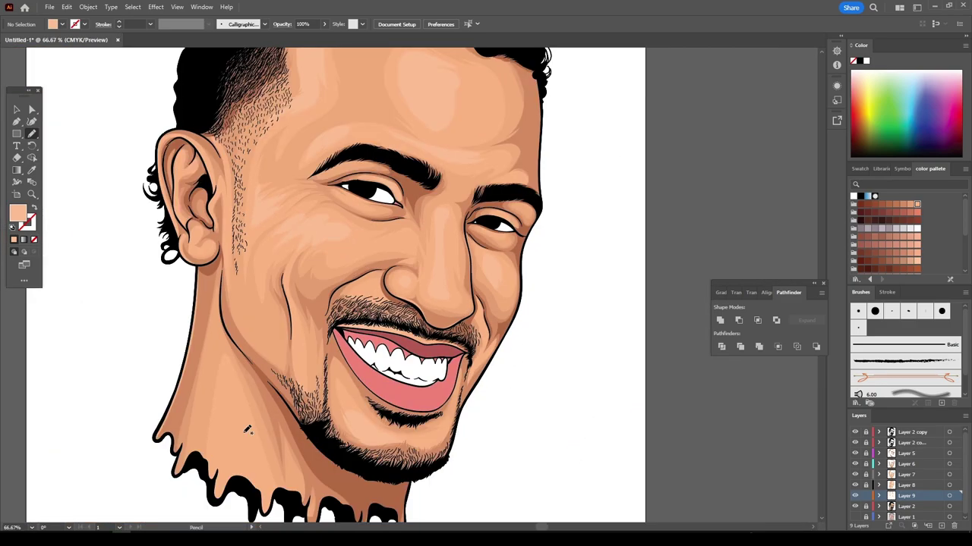
{"action": "key", "text": "ctrl+plus"}
{"action": "key", "text": "ctrl+minus"}
{"action": "key", "text": "ctrl+minus"}
{"action": "key", "text": "ctrl+plus"}
{"action": "key", "text": "ctrl+minus"}
{"action": "key", "text": "ctrl+minus"}
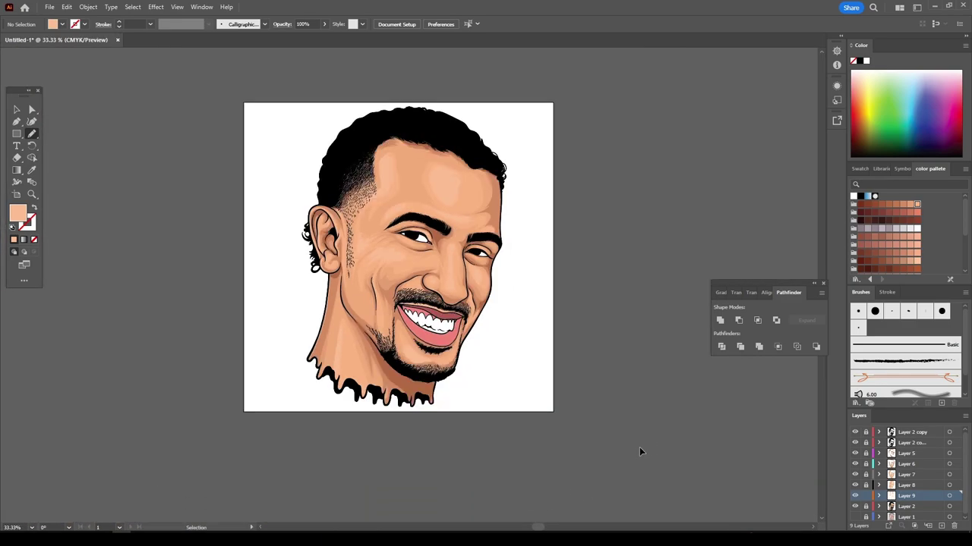
{"action": "key", "text": "ctrl+plus"}
{"action": "key", "text": "ctrl+plus"}
{"action": "key", "text": "ctrl+plus"}
{"action": "key", "text": "ctrl+minus"}
{"action": "key", "text": "ctrl+minus"}
- On a new layer, draw grey shadow shapes along the whites of the eyes
{"action": "left_click", "coordinate": [941, 525]}
{"action": "left_click", "coordinate": [874, 227]}
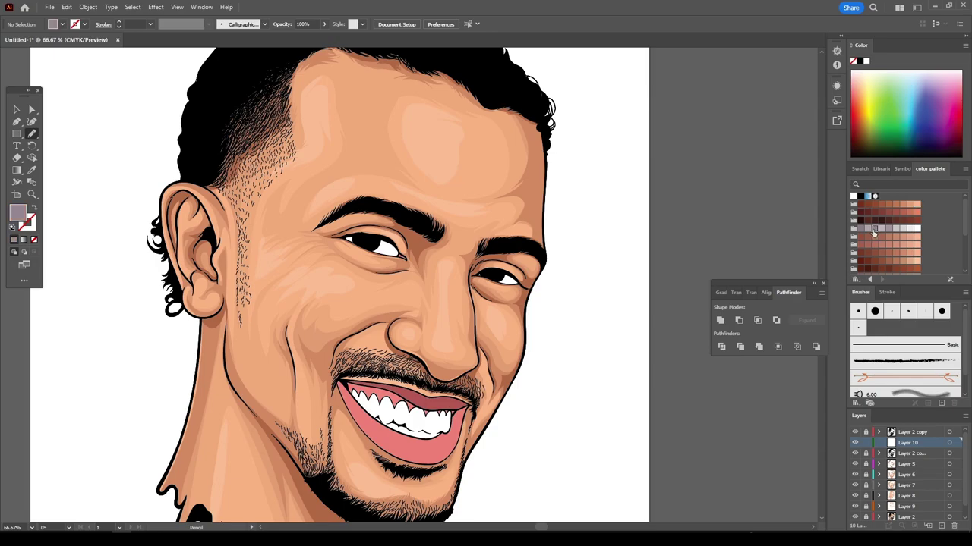
{"action": "key", "text": "ctrl+plus"}
{"action": "key", "text": "ctrl+plus"}
{"action": "key", "text": "ctrl+plus"}
{"action": "scroll", "coordinate": [208, 261], "scroll_direction": "down", "scroll_amount": 1}
{"action": "left_click_drag", "start_coordinate": [208, 262], "coordinate": [577, 383]}
{"action": "key", "text": "ctrl+minus"}
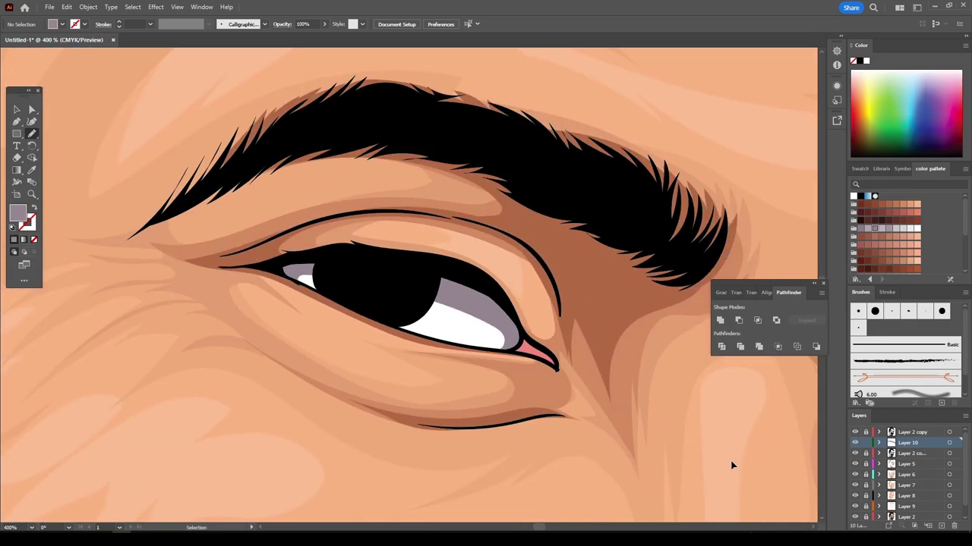
{"action": "key", "text": "ctrl+plus"}
{"action": "left_click_drag", "start_coordinate": [288, 354], "coordinate": [558, 382]}
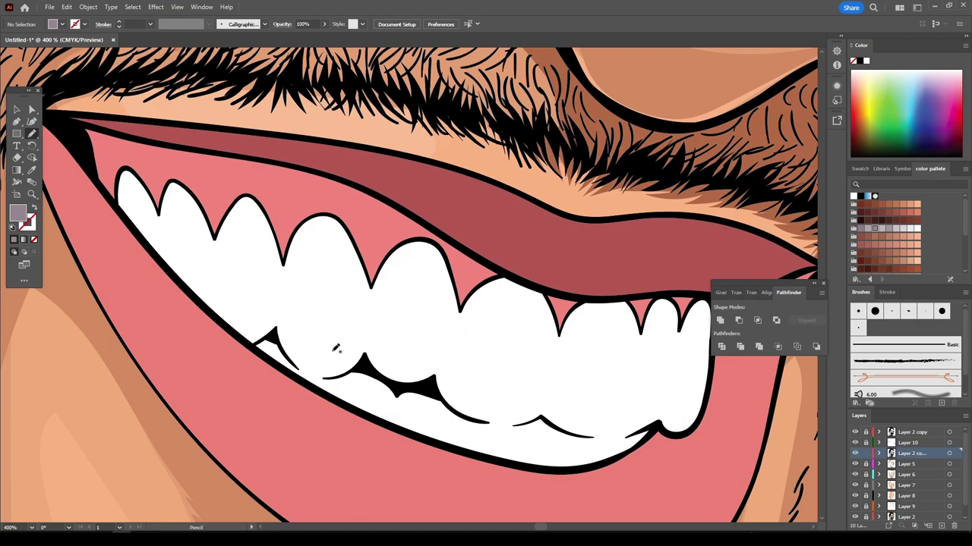
- Shade the left side of the teeth with a darker grey
{"action": "left_click", "coordinate": [335, 349], "text": "ctrl"}
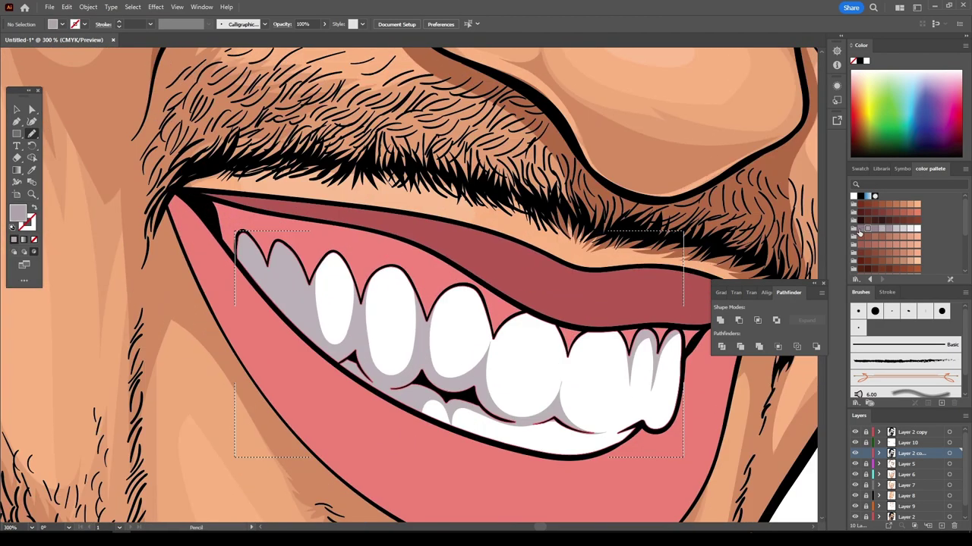
{"action": "left_click", "coordinate": [860, 229]}
{"action": "left_click_drag", "start_coordinate": [280, 274], "coordinate": [351, 387]}
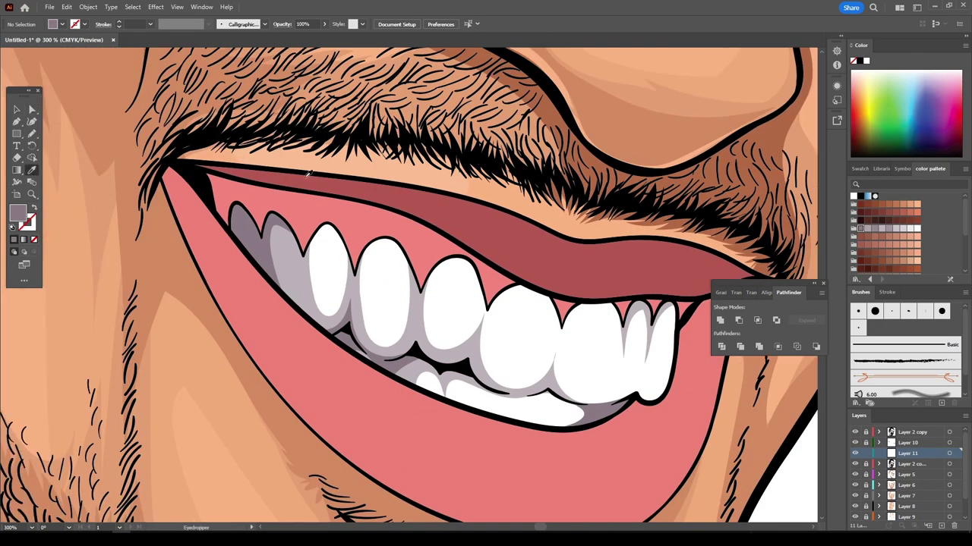
- Sample the mouth pink and shade the gums above the teeth with darker red 994F59
{"action": "left_click", "coordinate": [309, 174]}
{"action": "double_click", "coordinate": [17, 213]}
{"action": "left_click", "coordinate": [697, 351]}
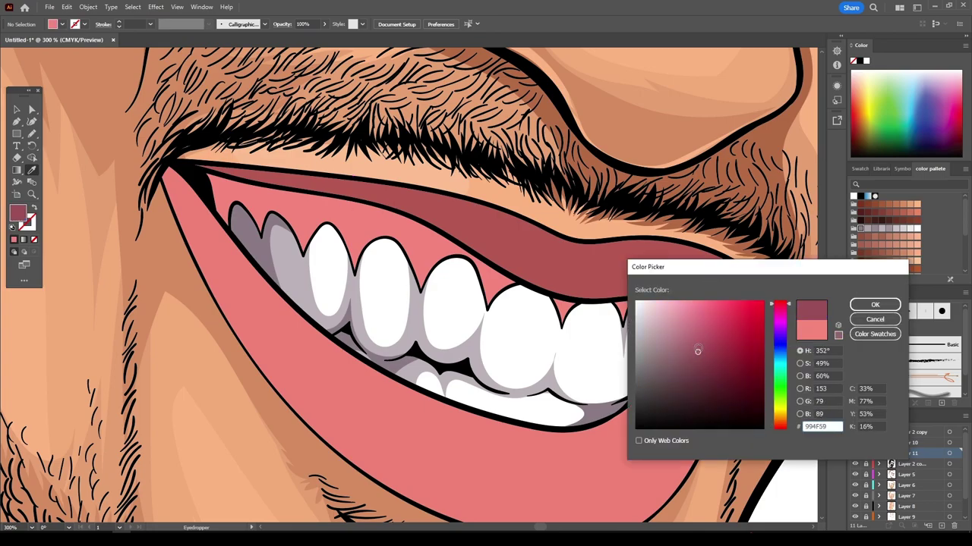
{"action": "key", "text": "Return"}
{"action": "key", "text": "n"}
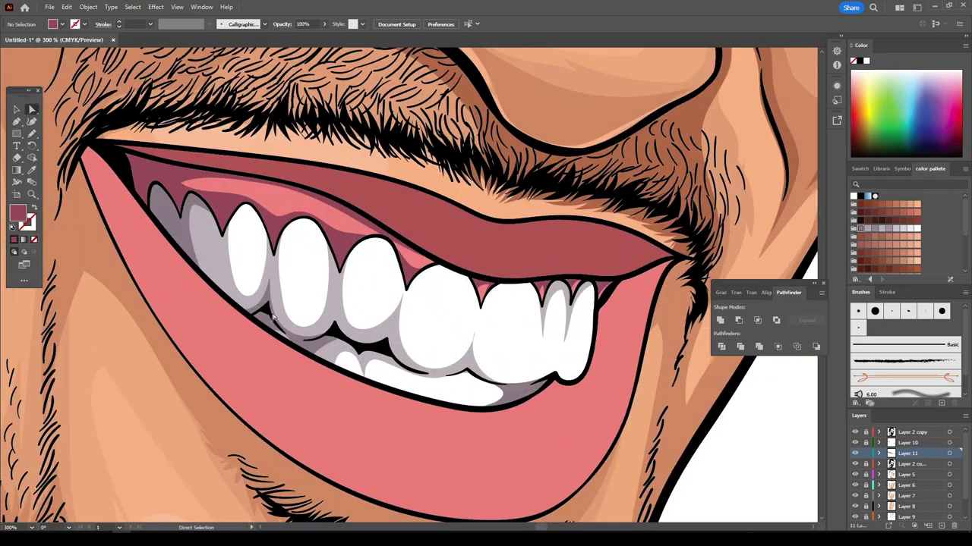
{"action": "scroll", "coordinate": [806, 453], "scroll_direction": "down", "scroll_amount": 2}
- Pencil pale pink F99898 highlights on the lips and shift their hue toward orange
{"action": "double_click", "coordinate": [17, 212]}
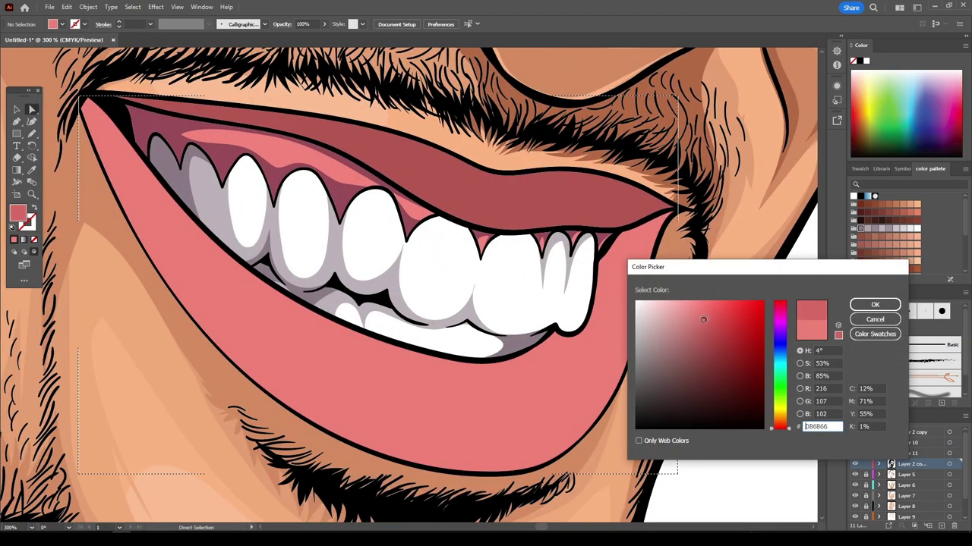
{"action": "left_click", "coordinate": [873, 306]}
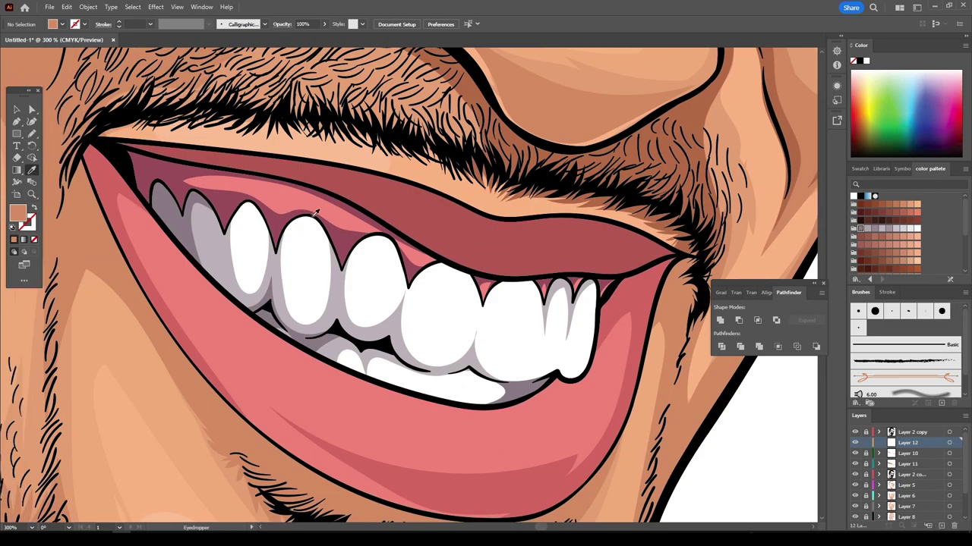
{"action": "left_click", "coordinate": [316, 214]}
{"action": "key", "text": "Return"}
{"action": "key", "text": "n"}
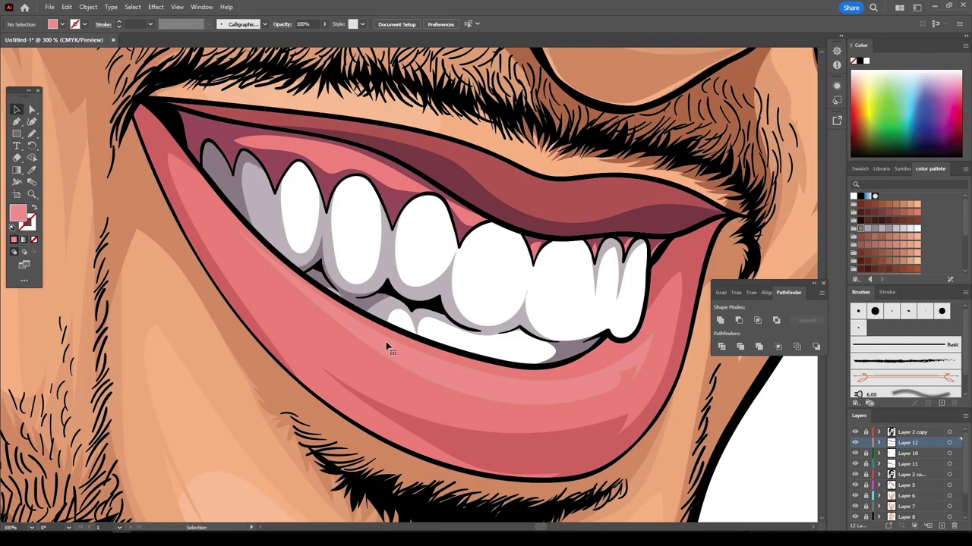
{"action": "left_click", "coordinate": [387, 348]}
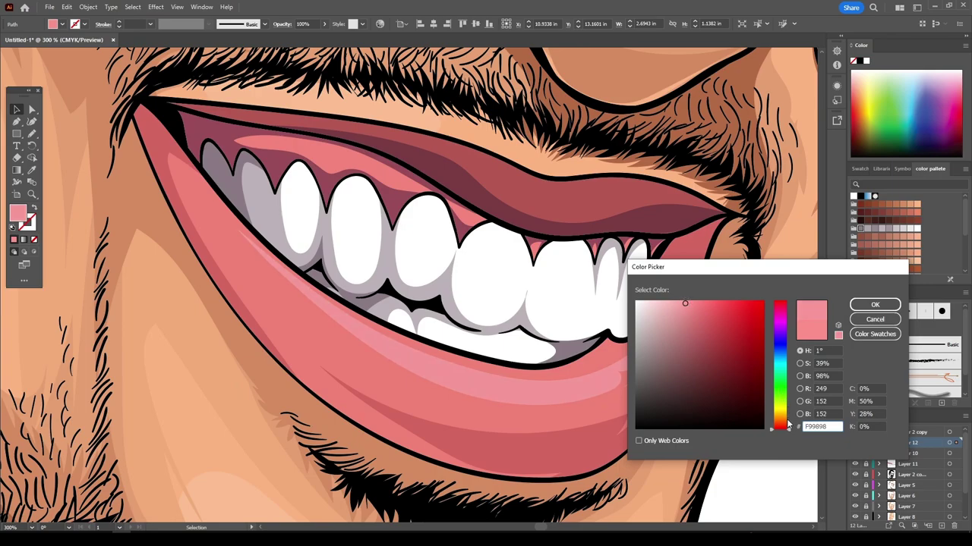
{"action": "left_click_drag", "start_coordinate": [787, 423], "coordinate": [787, 427]}
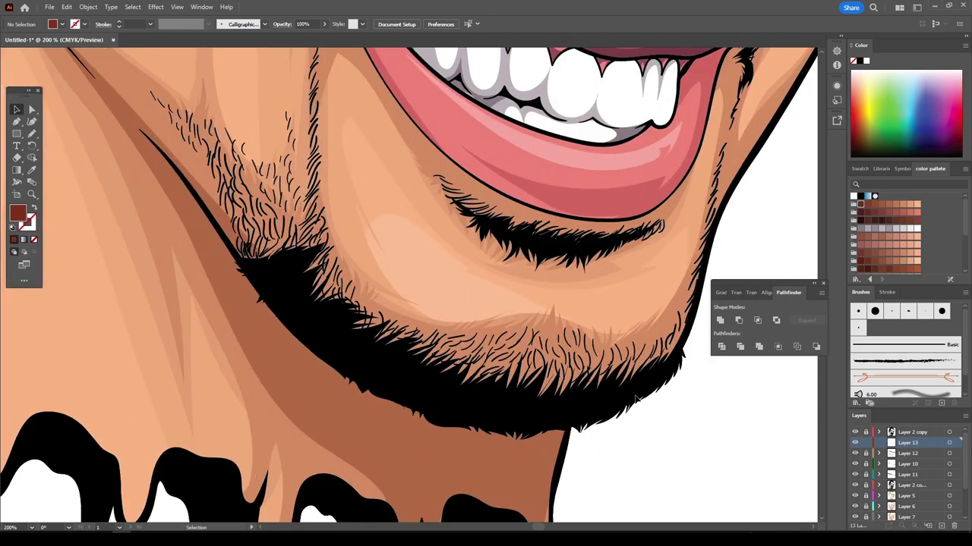
- Draw a dark-brown shadow shape along the jawline and review it zoomed out
{"action": "left_click_drag", "start_coordinate": [131, 123], "coordinate": [575, 429]}
{"action": "key", "text": "ctrl+0"}
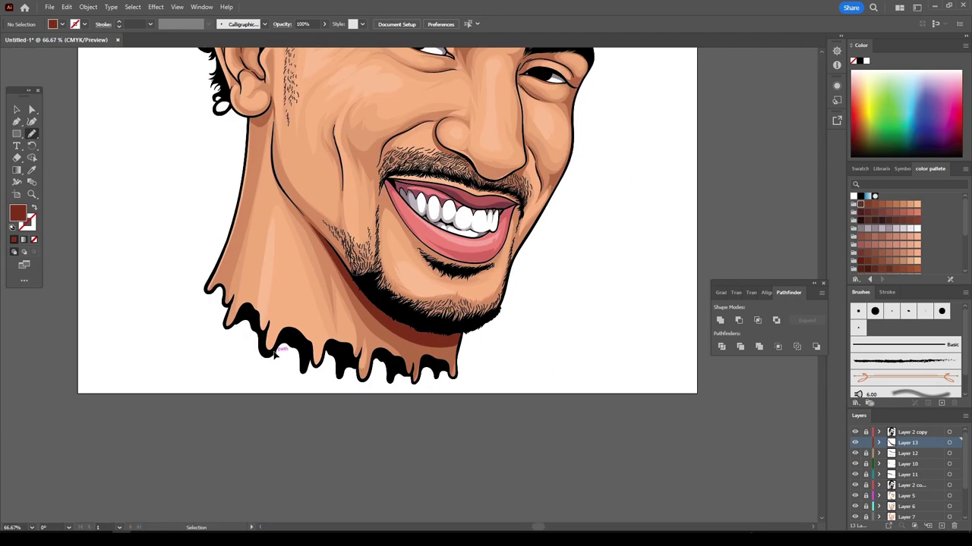
{"action": "key", "text": "ctrl+1"}
{"action": "key", "text": "v"}
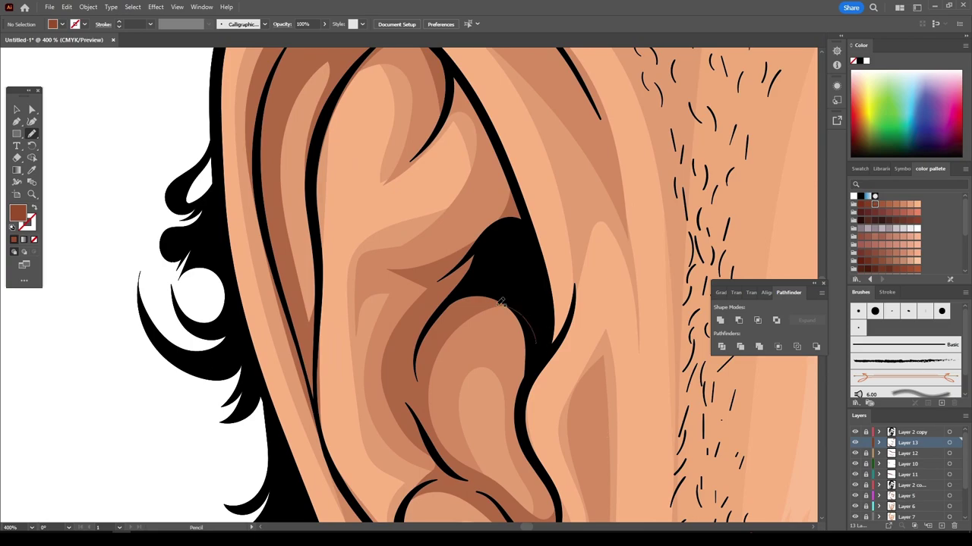
{"action": "scroll", "coordinate": [456, 99], "scroll_direction": "up", "scroll_amount": 3}
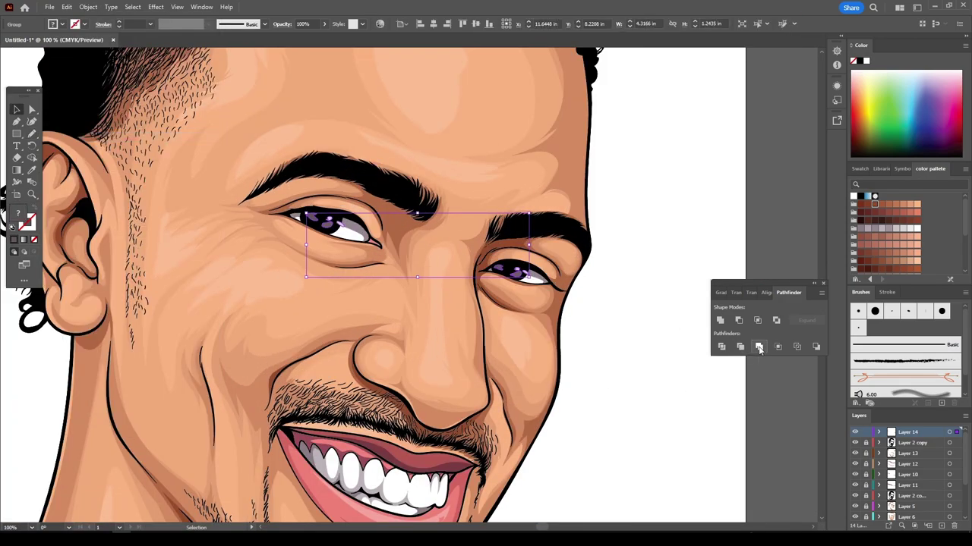
- Combine the selected shapes and set a black-grey-black gradient with transparent end stops
{"action": "left_click", "coordinate": [759, 346]}
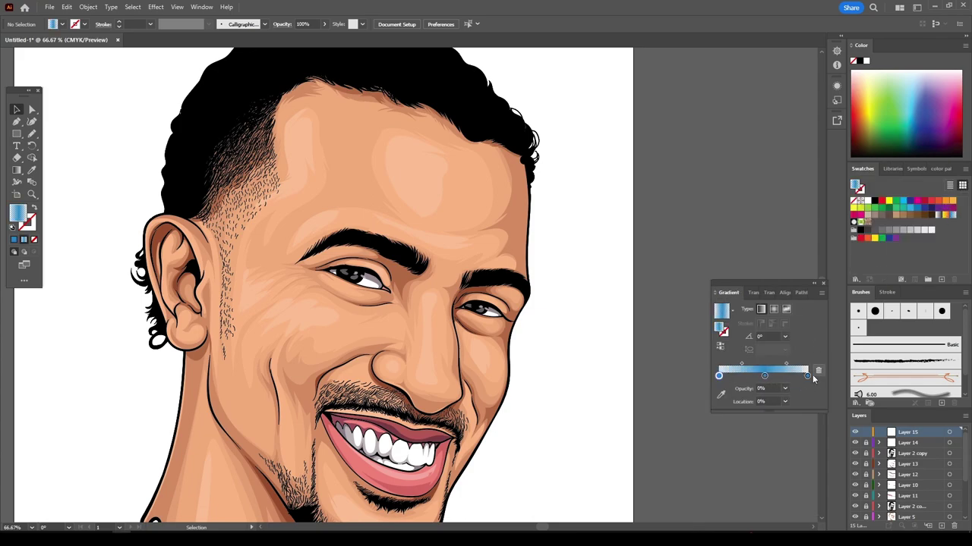
{"action": "double_click", "coordinate": [765, 375]}
{"action": "left_click_drag", "start_coordinate": [759, 439], "coordinate": [748, 440]}
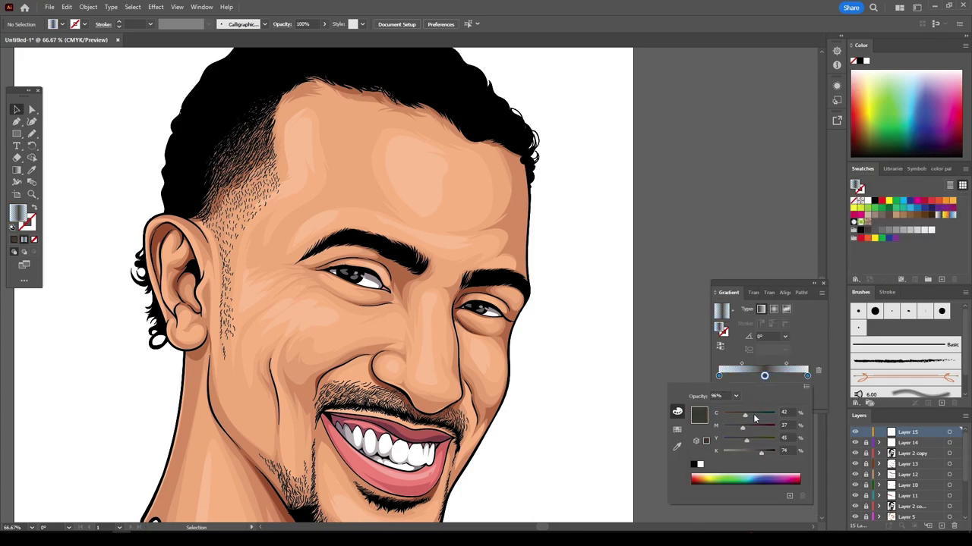
{"action": "double_click", "coordinate": [719, 376]}
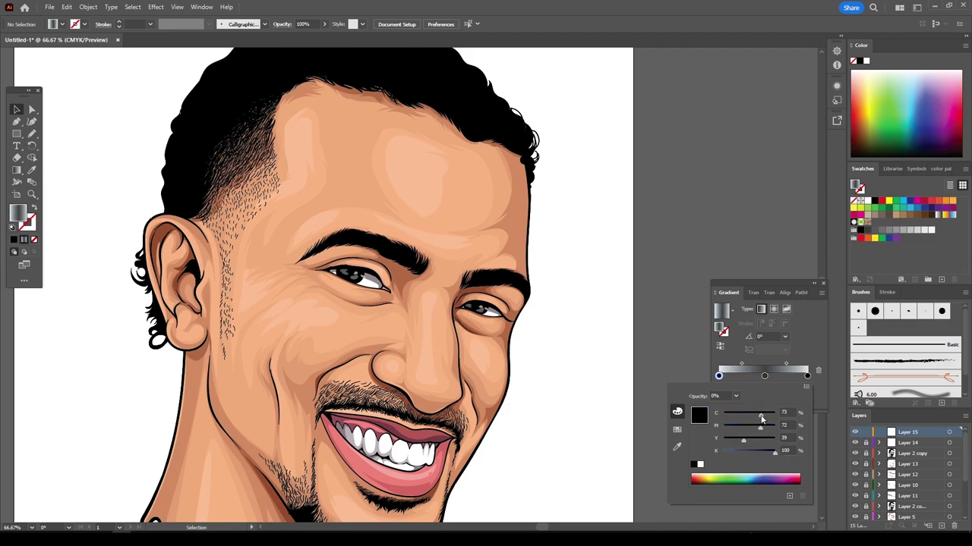
{"action": "double_click", "coordinate": [765, 376]}
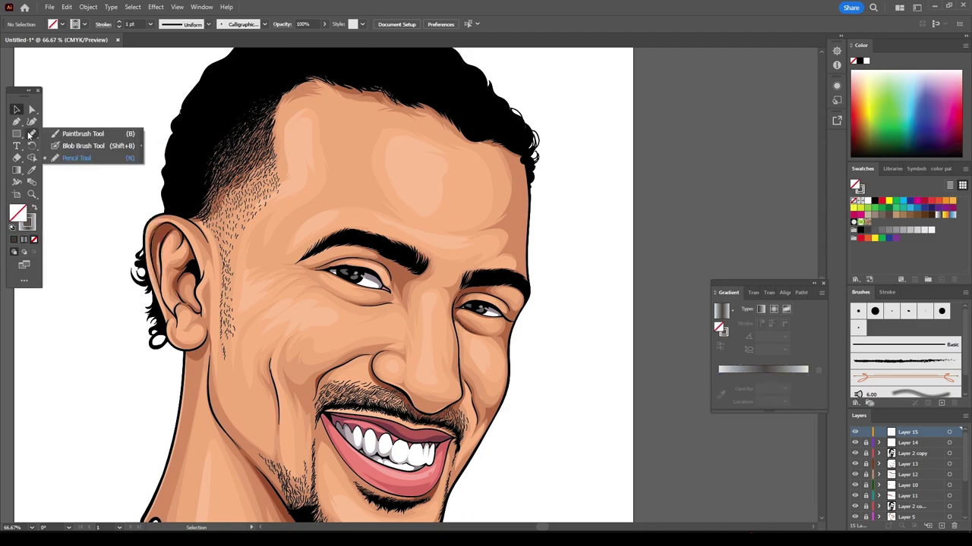
- Paint glossy grey highlight strokes through the black hair with the Paintbrush
{"action": "left_click", "coordinate": [76, 134]}
{"action": "key", "text": "ctrl+0"}
{"action": "scroll", "coordinate": [592, 351], "scroll_direction": "up", "scroll_amount": 5}
{"action": "key", "text": "ctrl+0"}
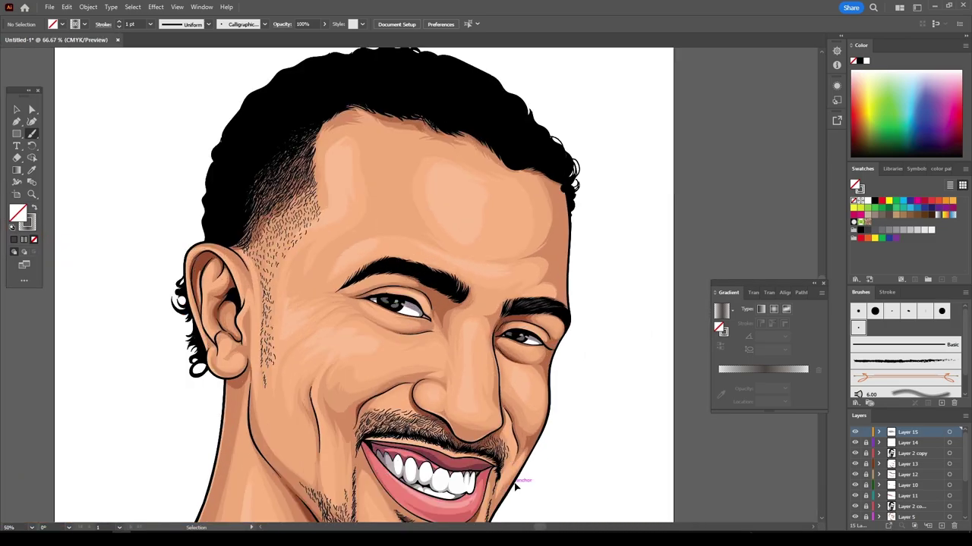
{"action": "scroll", "coordinate": [465, 277], "scroll_direction": "up", "scroll_amount": 5}
{"action": "key", "text": "ctrl+0"}
{"action": "scroll", "coordinate": [443, 456], "scroll_direction": "up", "scroll_amount": 3}
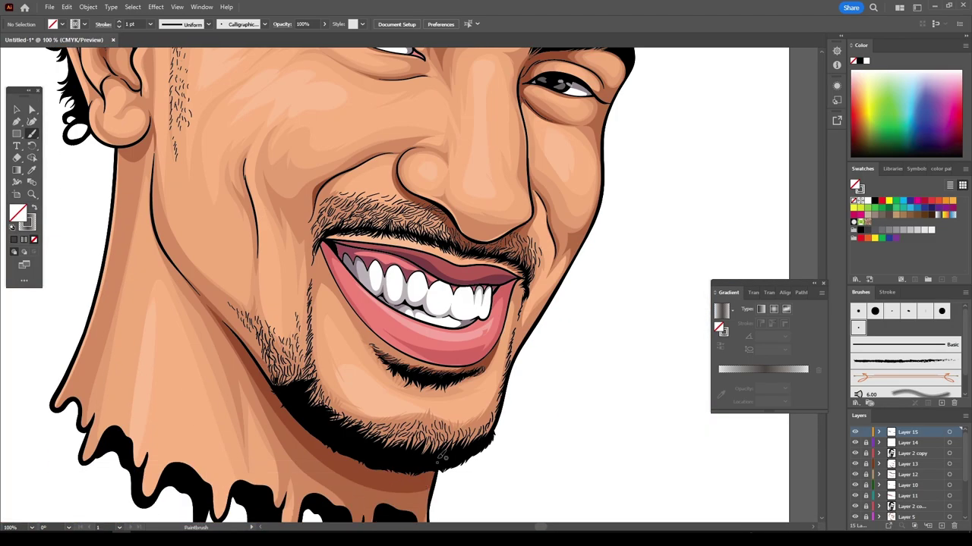
{"action": "key", "text": "ctrl+0"}
{"action": "scroll", "coordinate": [653, 372], "scroll_direction": "up", "scroll_amount": 4}
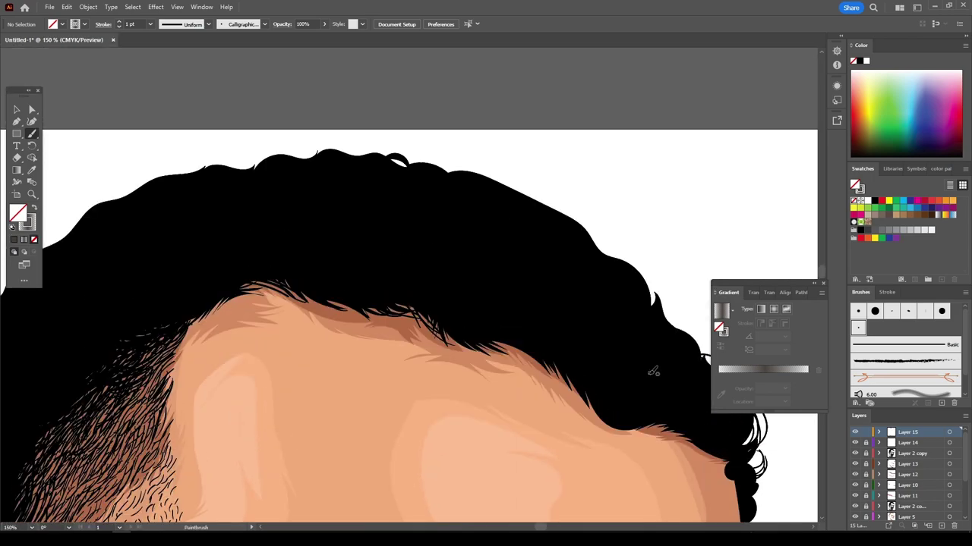
{"action": "mouse_move", "coordinate": [558, 315]}
{"action": "left_mouse_down"}
{"action": "mouse_move", "coordinate": [542, 235]}
{"action": "mouse_move", "coordinate": [455, 274]}
{"action": "left_mouse_up"}
{"action": "left_click_drag", "start_coordinate": [448, 228], "coordinate": [409, 194]}
{"action": "left_click_drag", "start_coordinate": [394, 280], "coordinate": [492, 212]}
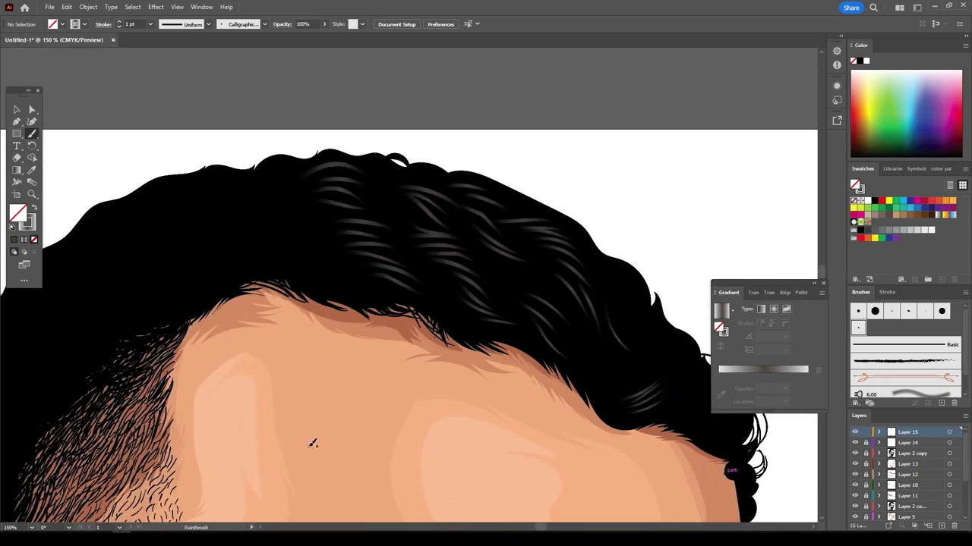
{"action": "scroll", "coordinate": [334, 304], "scroll_direction": "left", "scroll_amount": 5}
{"action": "scroll", "coordinate": [334, 304], "scroll_direction": "down", "scroll_amount": 3}
{"action": "scroll", "coordinate": [334, 304], "scroll_direction": "up", "scroll_amount": 3}
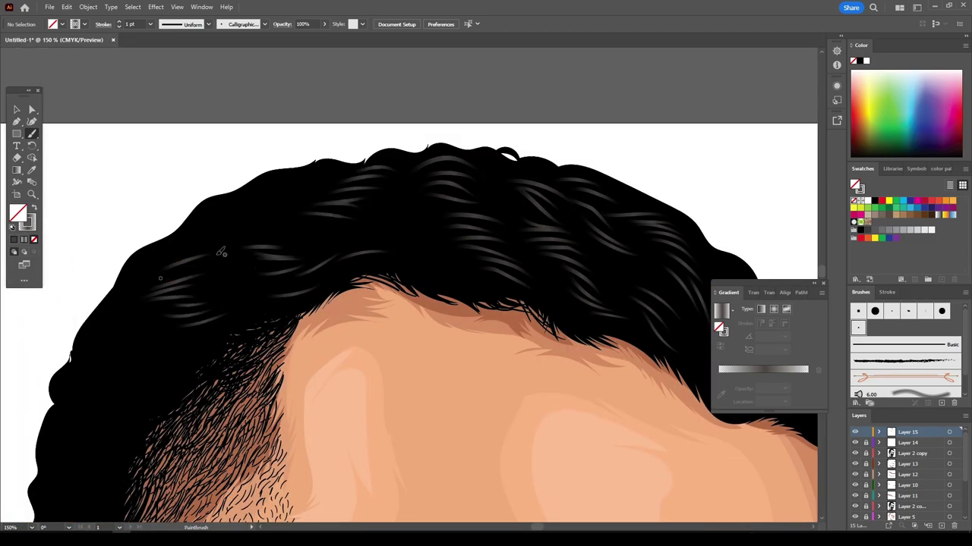
{"action": "scroll", "coordinate": [152, 319], "scroll_direction": "down", "scroll_amount": 3}
{"action": "scroll", "coordinate": [114, 319], "scroll_direction": "down", "scroll_amount": 3}
{"action": "key", "text": "ctrl+minus"}
{"action": "key", "text": "ctrl+minus"}
{"action": "key", "text": "ctrl+minus"}
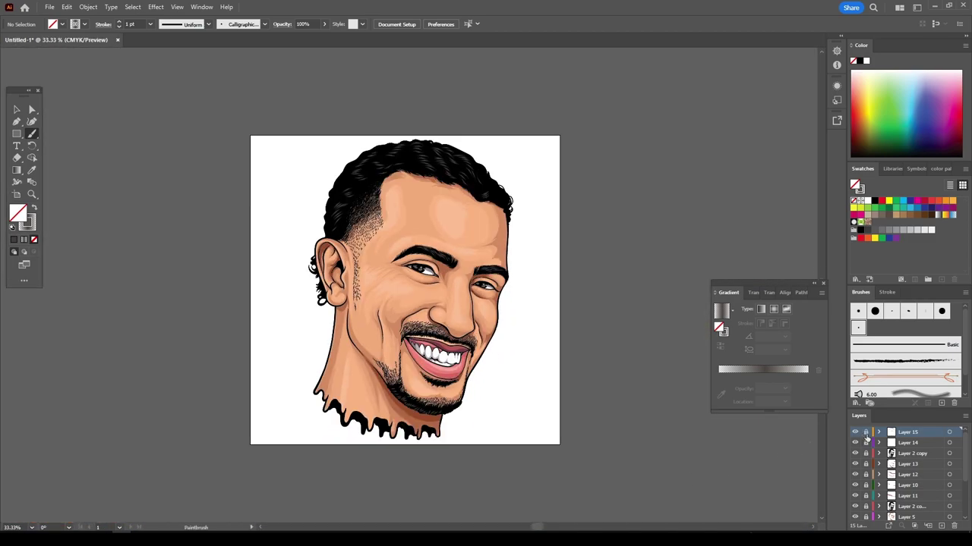